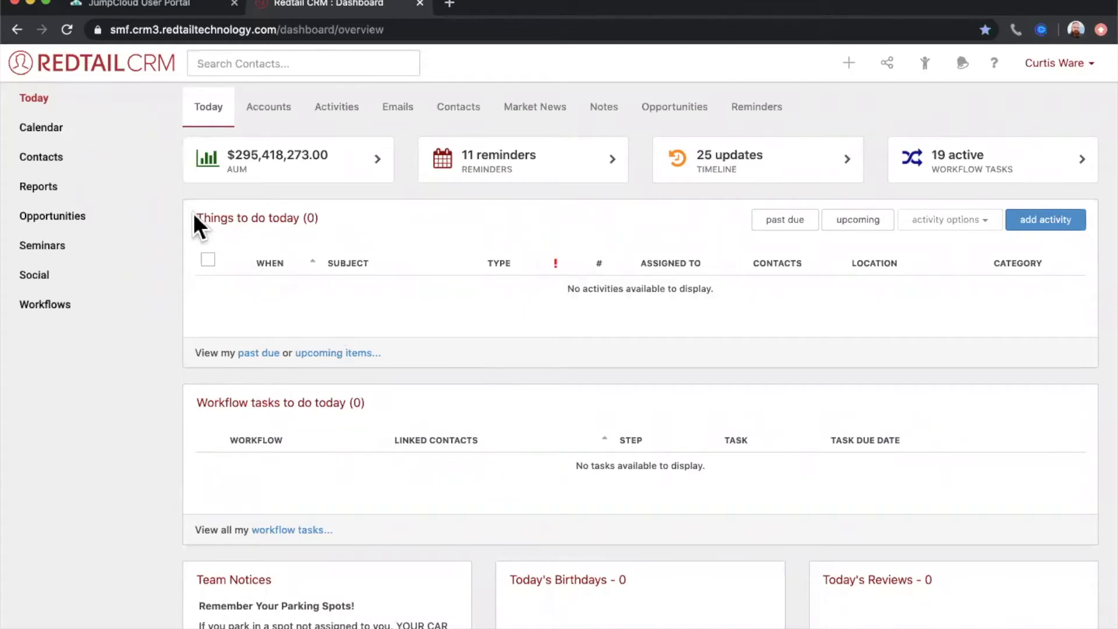
{"action": "left_click_drag", "start_coordinate": [198, 218], "coordinate": [320, 219]}
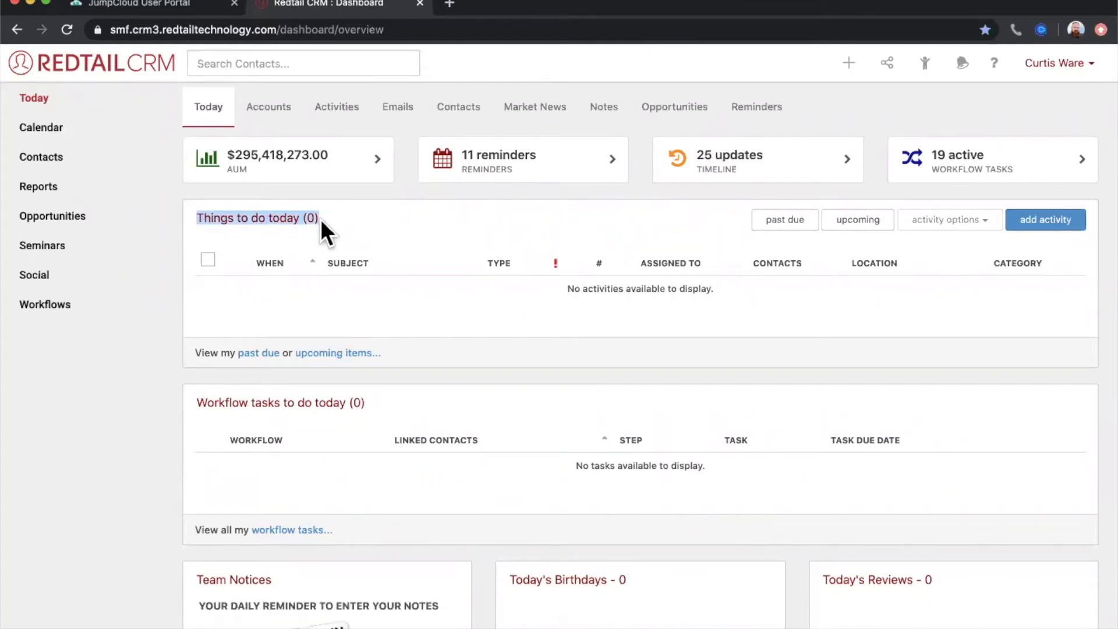
{"action": "left_click", "coordinate": [339, 226]}
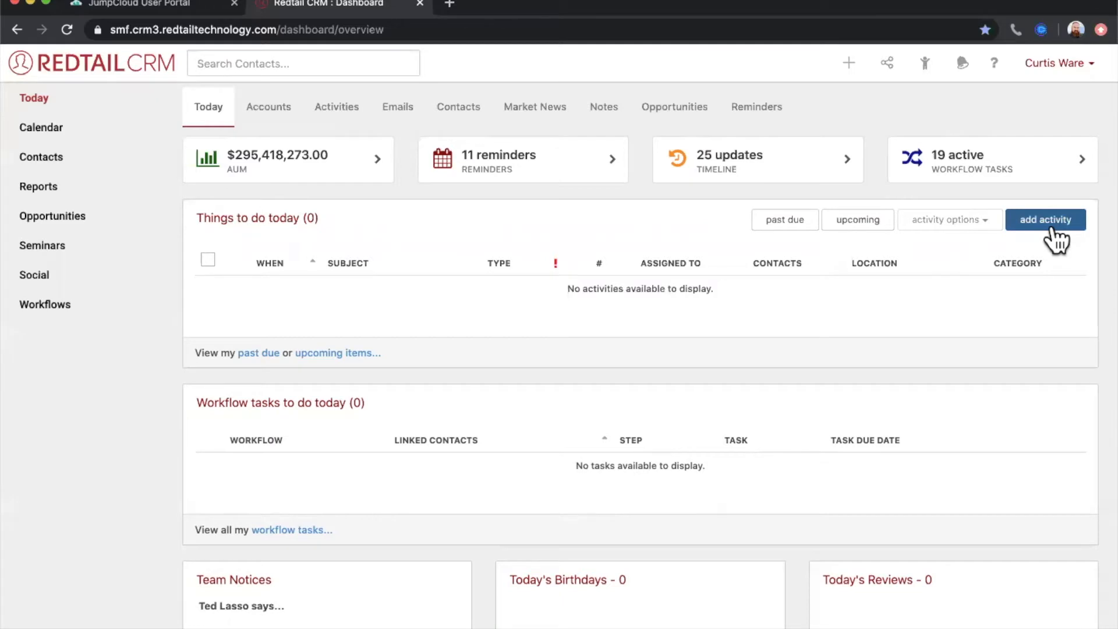
- Start a new activity with a subject of "Call" plus the client's first name, and link the matching client contact
{"action": "left_click", "coordinate": [849, 66]}
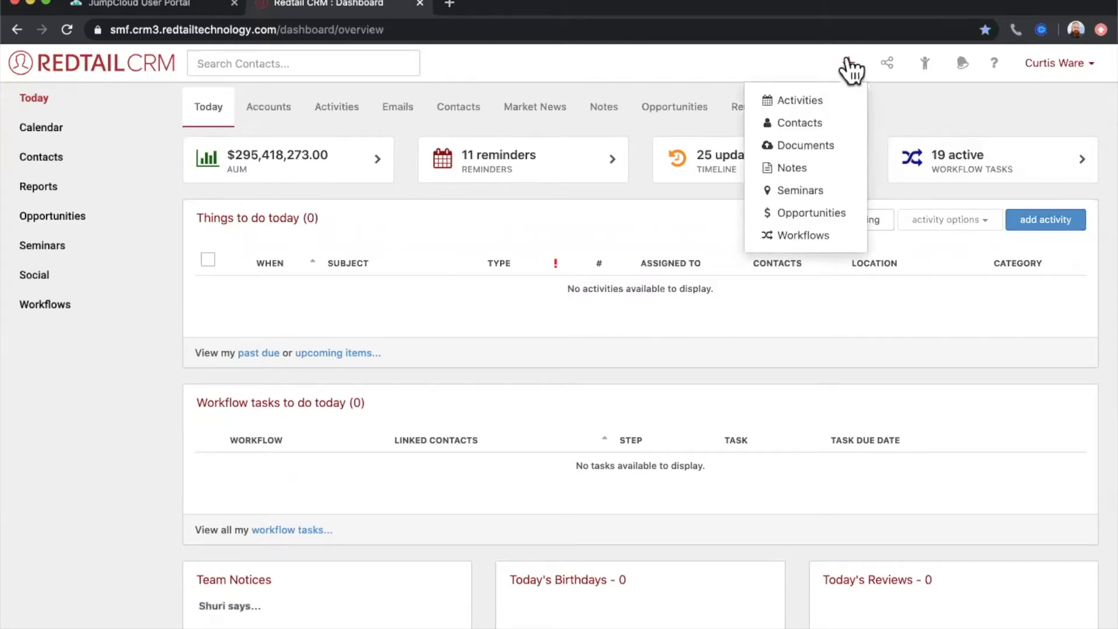
{"action": "left_click", "coordinate": [820, 100]}
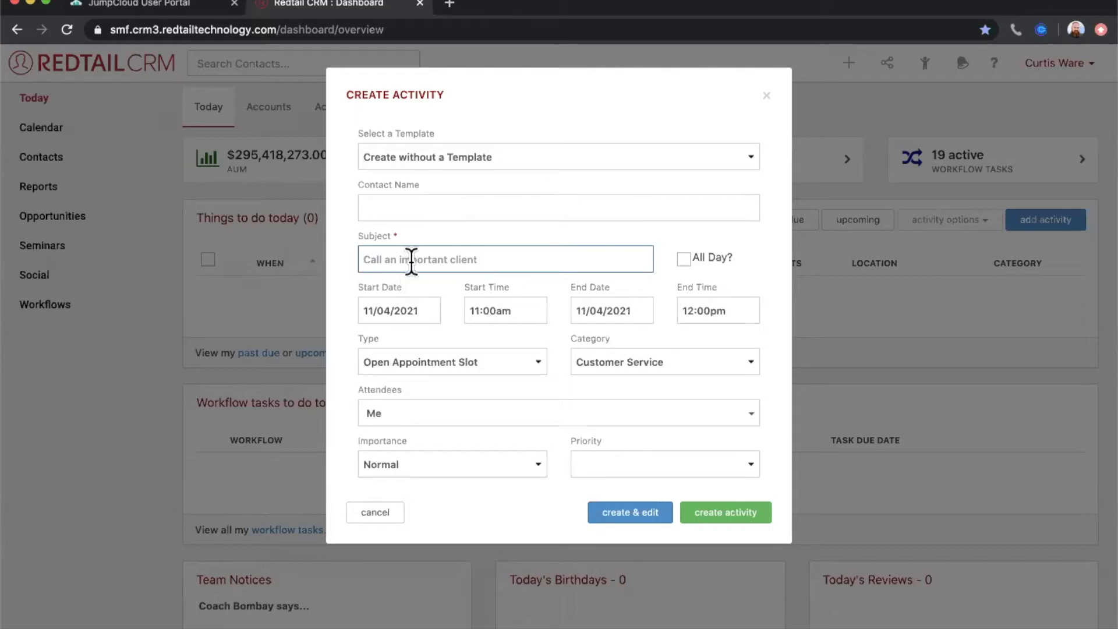
{"action": "type", "text": "Call "}
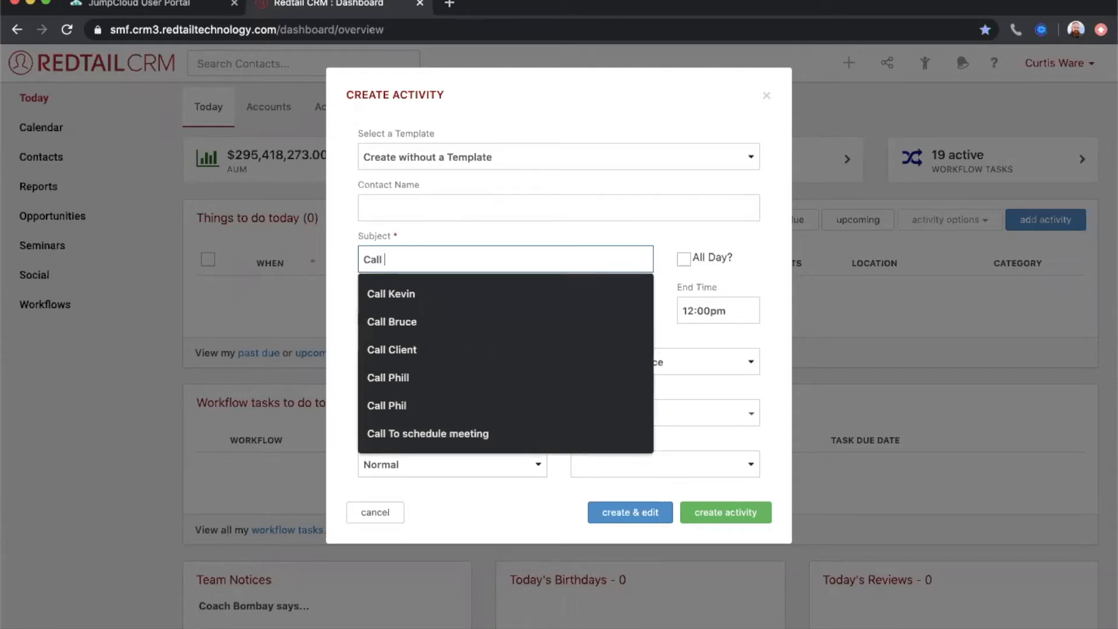
{"action": "type", "text": "Phillip"}
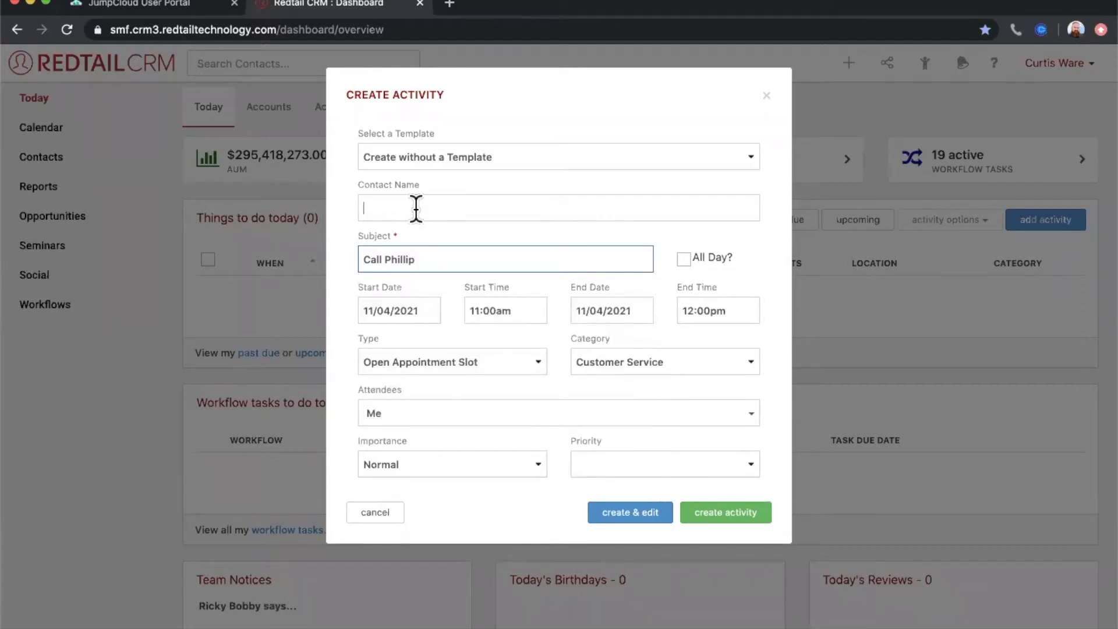
{"action": "type", "text": "banks"}
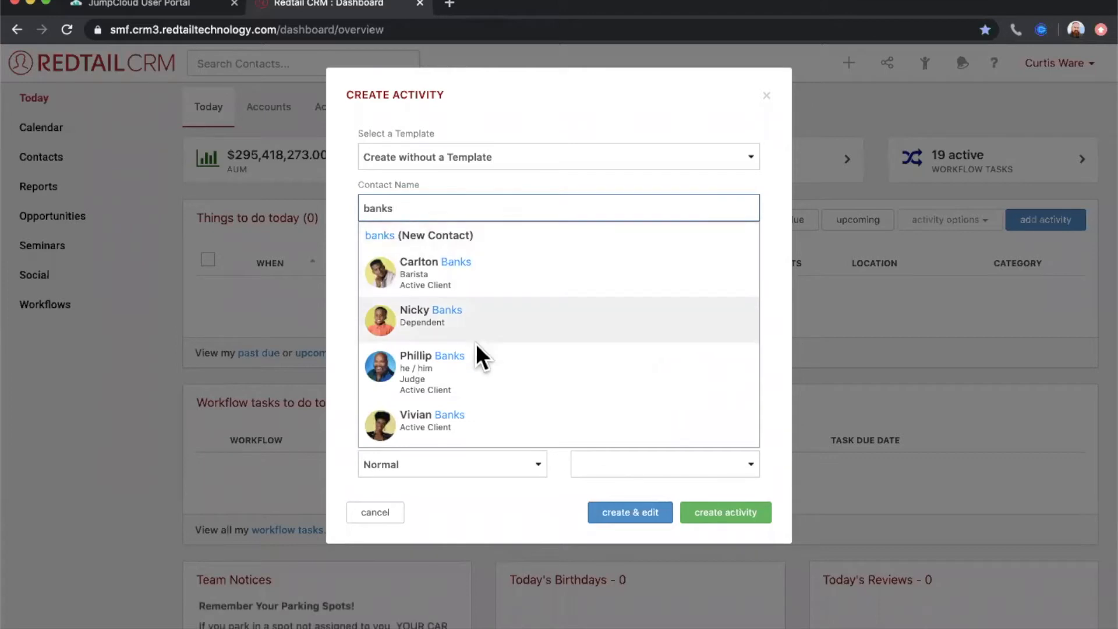
{"action": "left_click", "coordinate": [470, 361]}
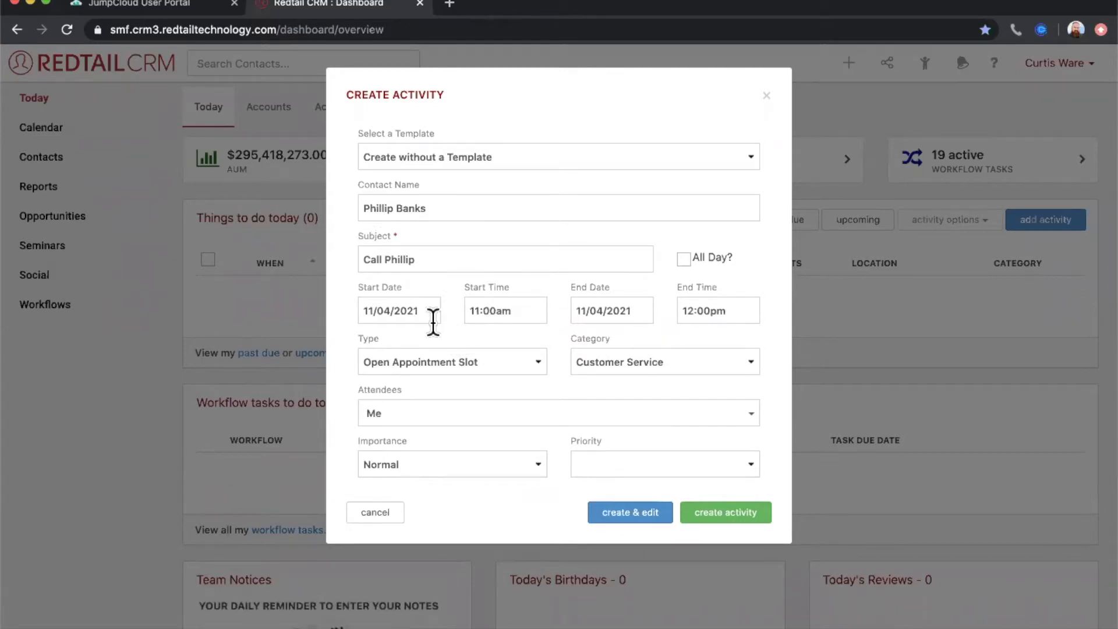
- Schedule the activity for 11/04/2021 with a start time of 3:00pm and All Day turned off
{"action": "left_click", "coordinate": [393, 316]}
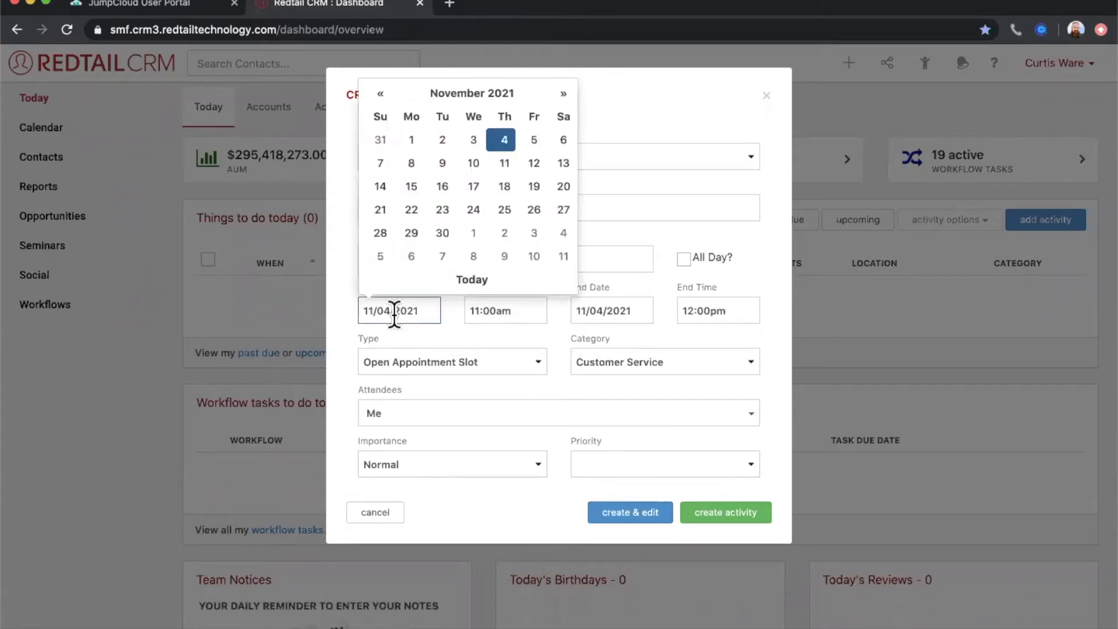
{"action": "left_click", "coordinate": [506, 144]}
{"action": "left_click", "coordinate": [686, 261]}
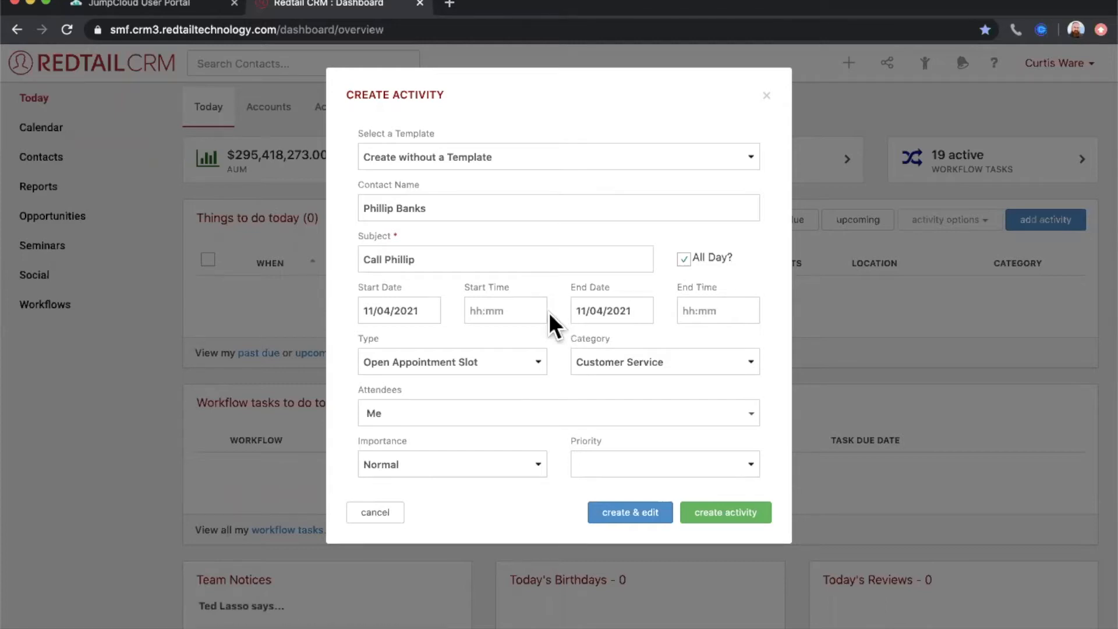
{"action": "left_click", "coordinate": [684, 259]}
{"action": "left_click", "coordinate": [496, 309]}
{"action": "scroll", "coordinate": [490, 402], "scroll_direction": "down", "scroll_amount": 2}
{"action": "scroll", "coordinate": [492, 411], "scroll_direction": "down", "scroll_amount": 6}
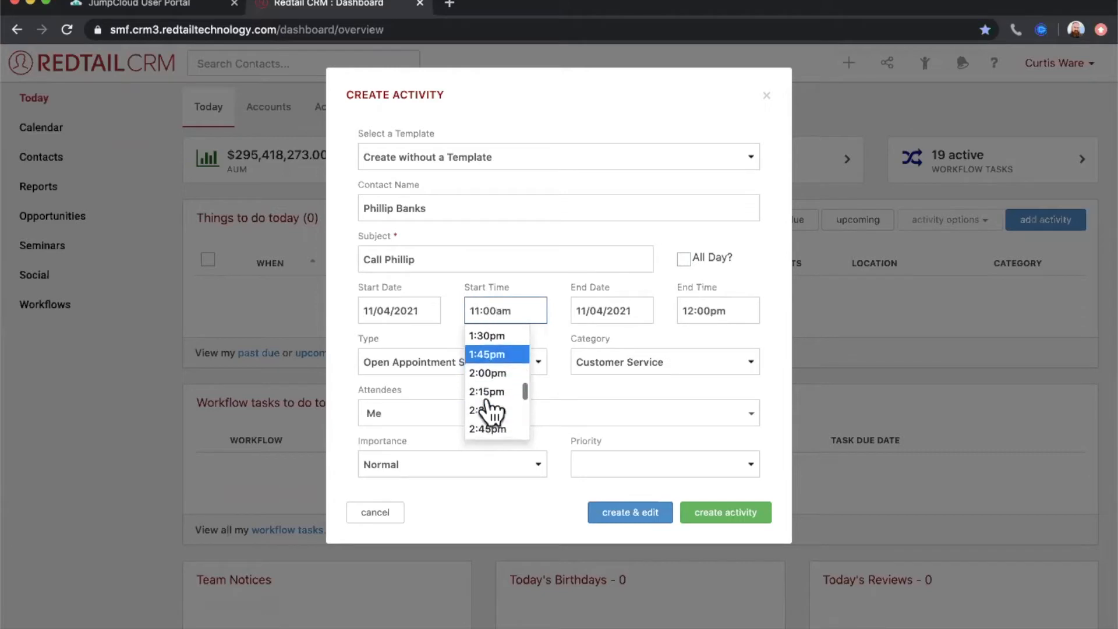
{"action": "left_click", "coordinate": [489, 393]}
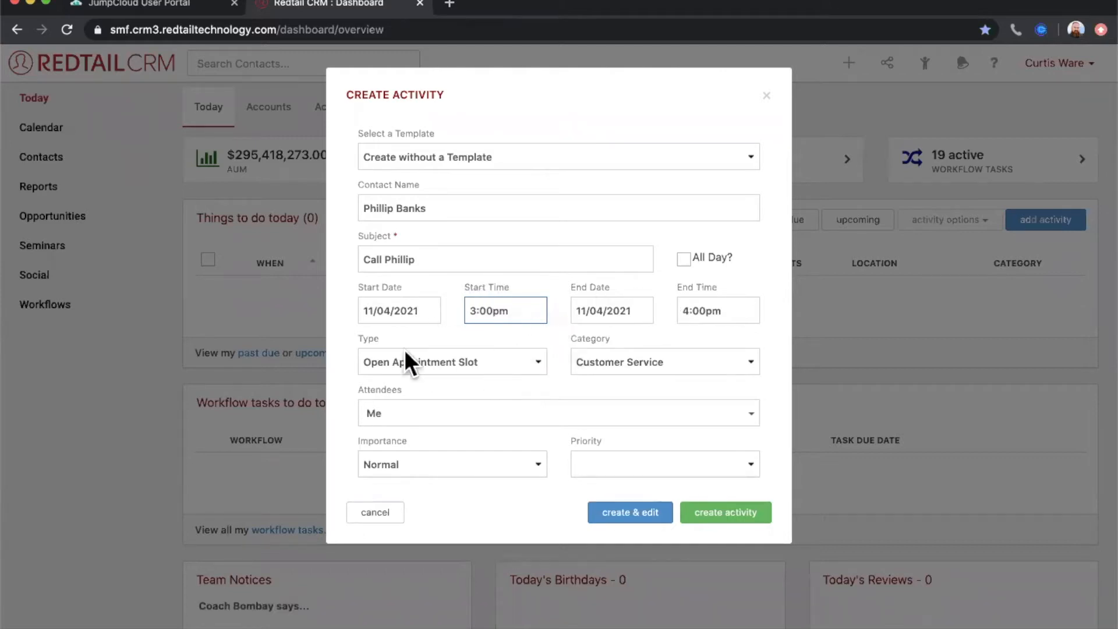
- Set the activity type to Phone Call and create the activity
{"action": "left_click", "coordinate": [368, 342]}
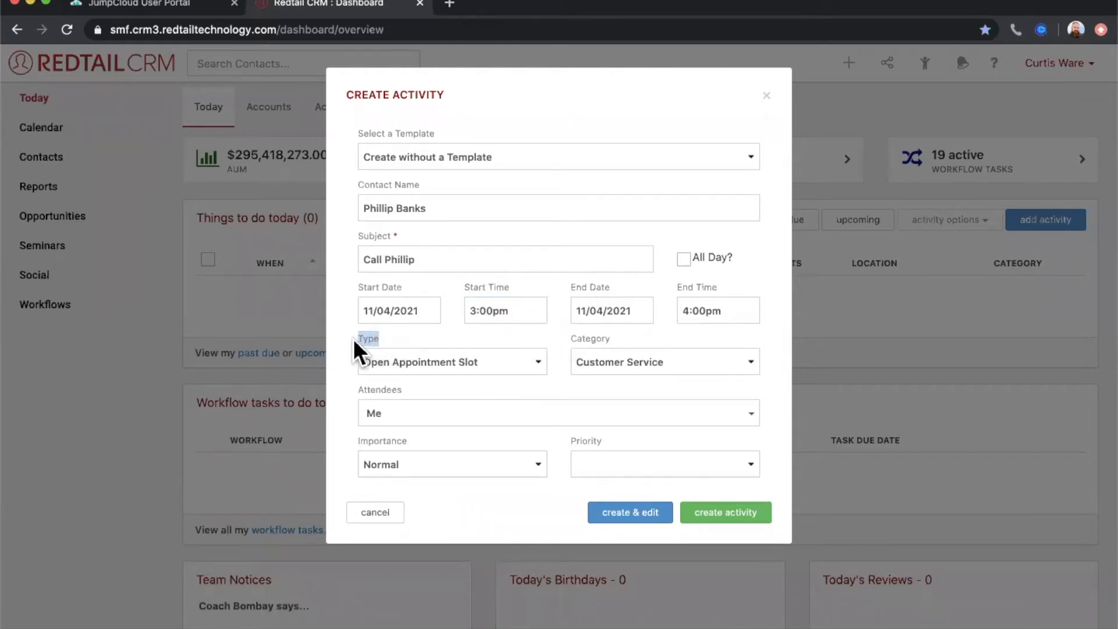
{"action": "left_click", "coordinate": [608, 337]}
{"action": "left_click", "coordinate": [561, 336]}
{"action": "left_click", "coordinate": [463, 364]}
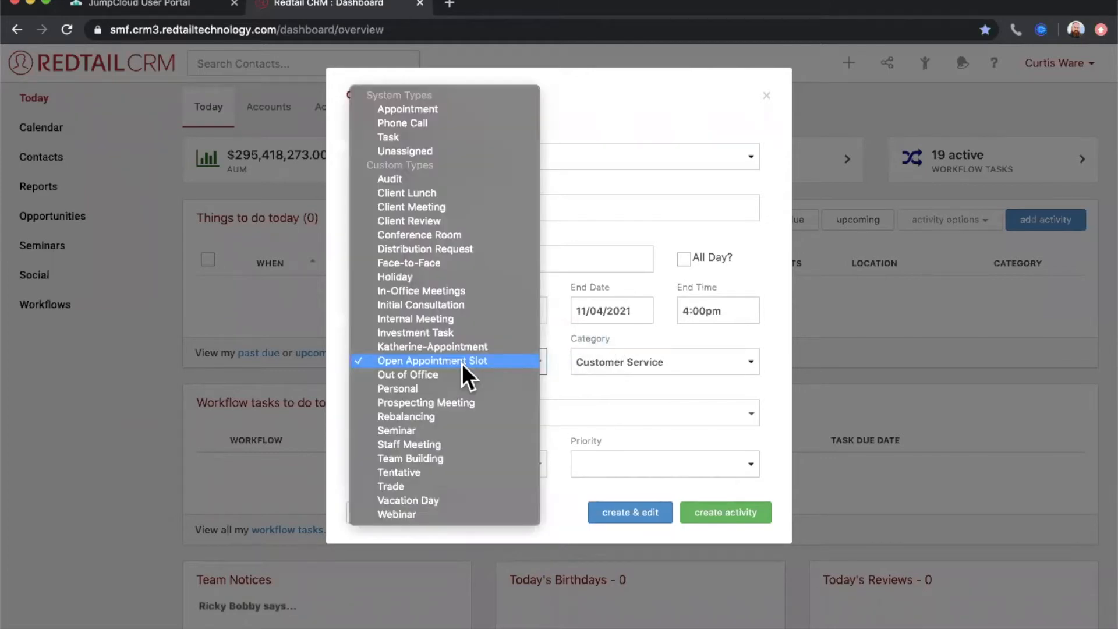
{"action": "left_click", "coordinate": [435, 124]}
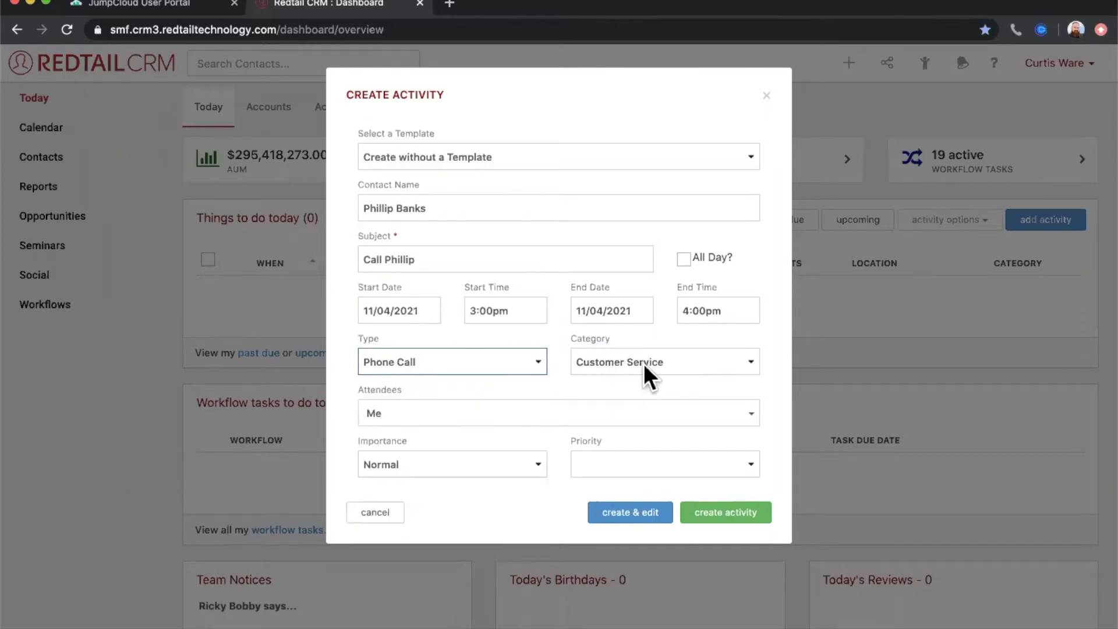
{"action": "left_click", "coordinate": [560, 357]}
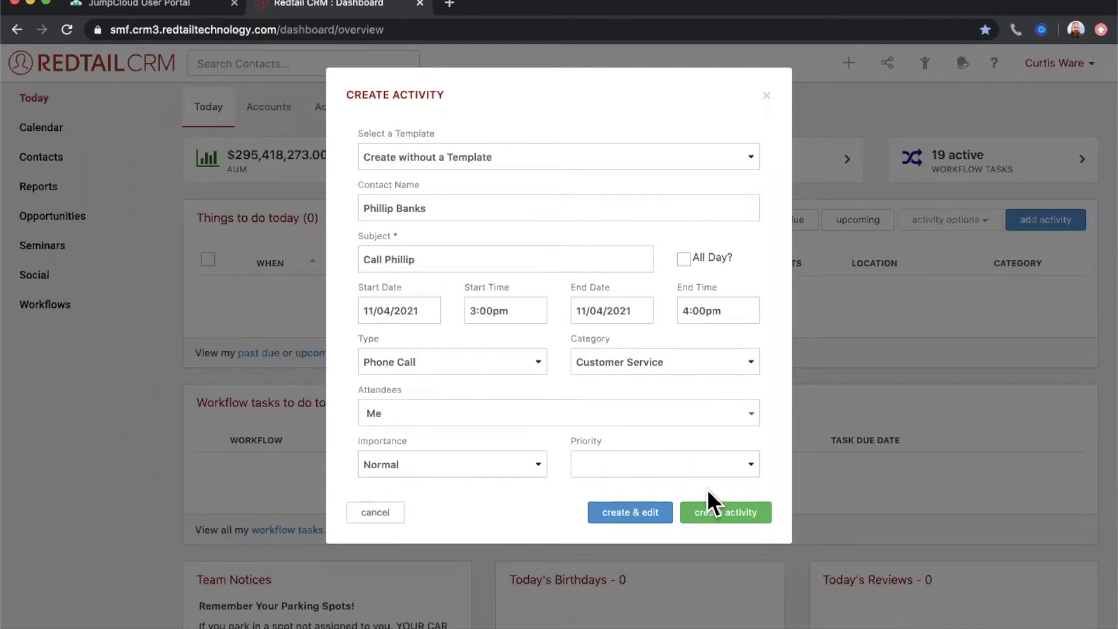
{"action": "left_click", "coordinate": [728, 515]}
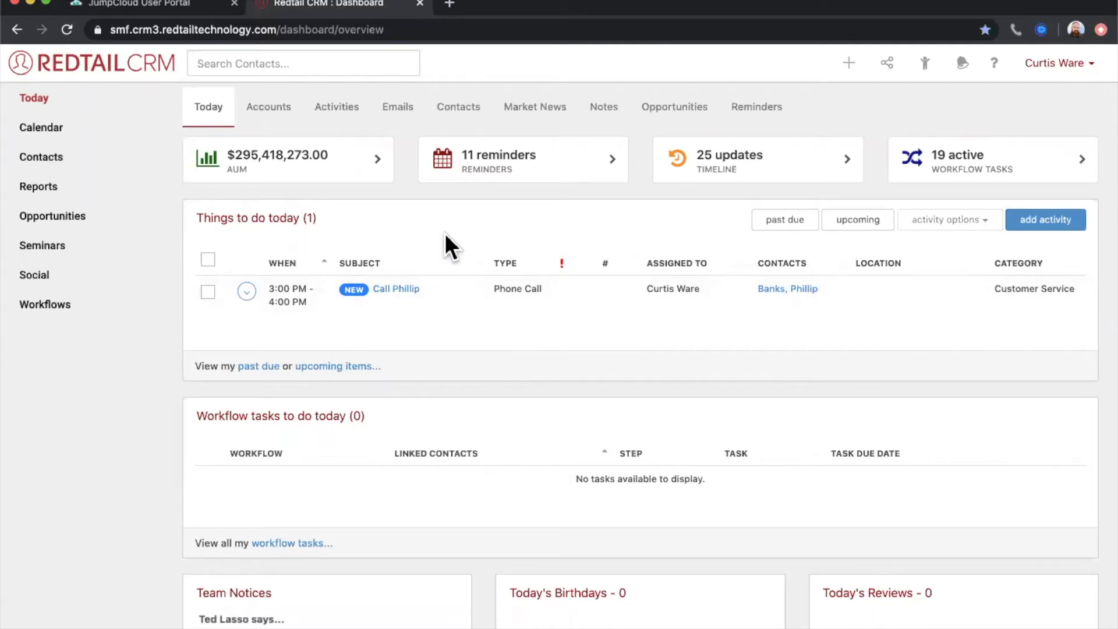
- Open the calendar and navigate it to December 2, 2021
{"action": "left_click", "coordinate": [40, 133]}
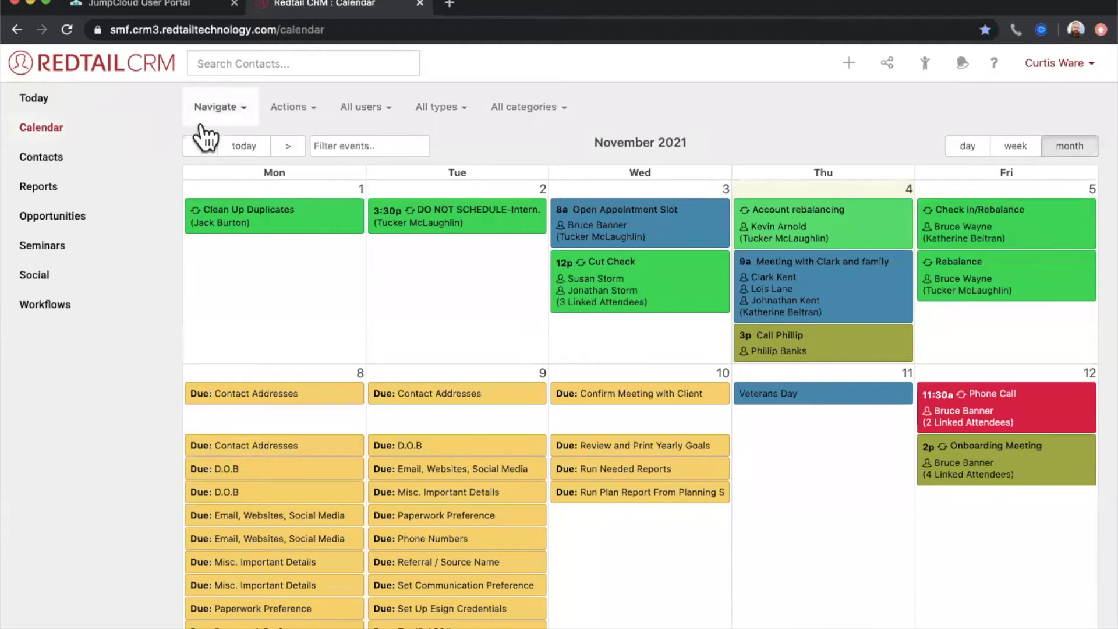
{"action": "left_click", "coordinate": [234, 114]}
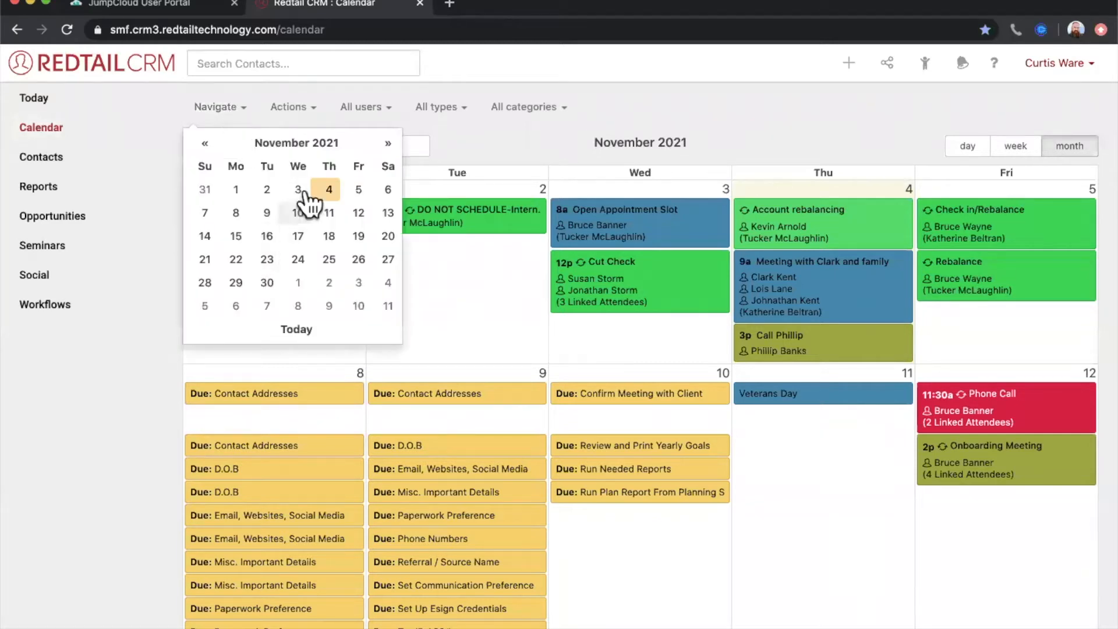
{"action": "left_click", "coordinate": [389, 144]}
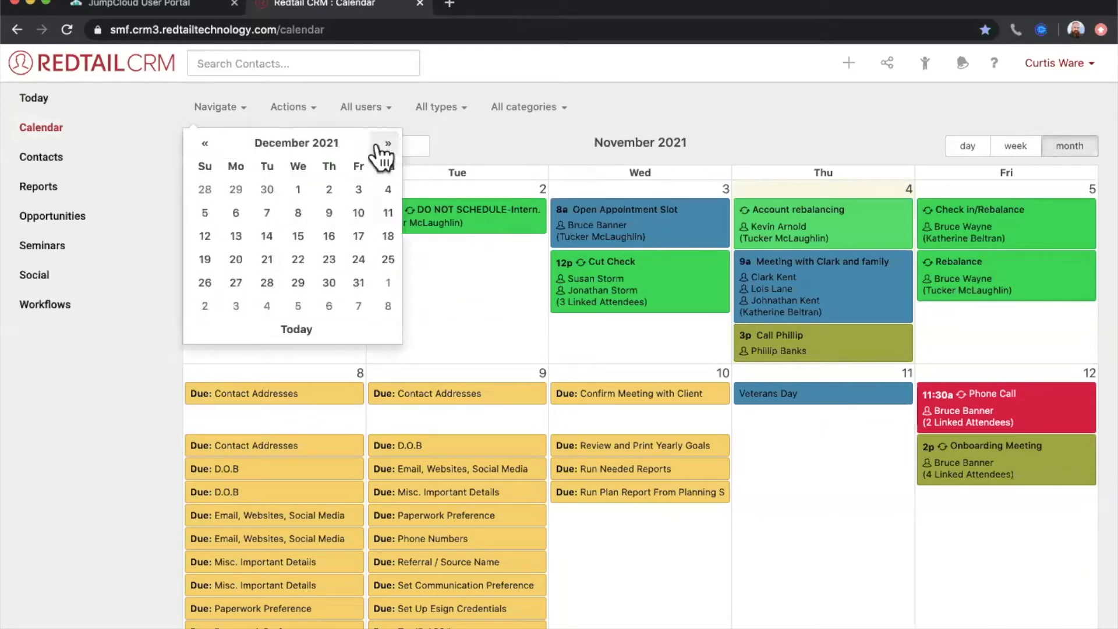
{"action": "left_click", "coordinate": [328, 191]}
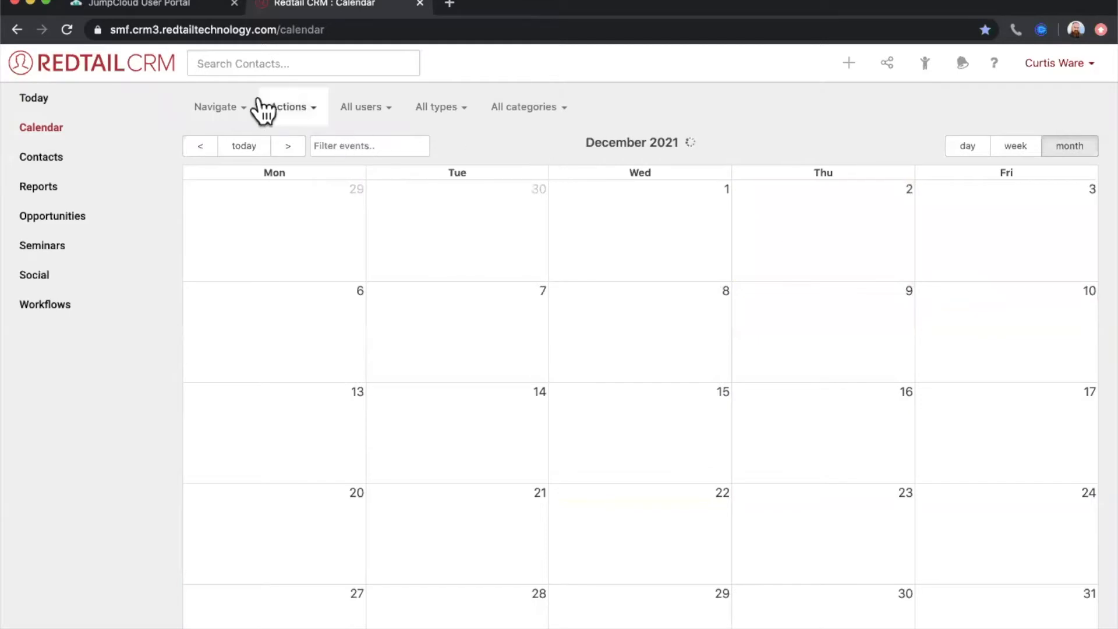
- Browse the date picker's month and year selections, and return the calendar to today's date
{"action": "left_click", "coordinate": [238, 114]}
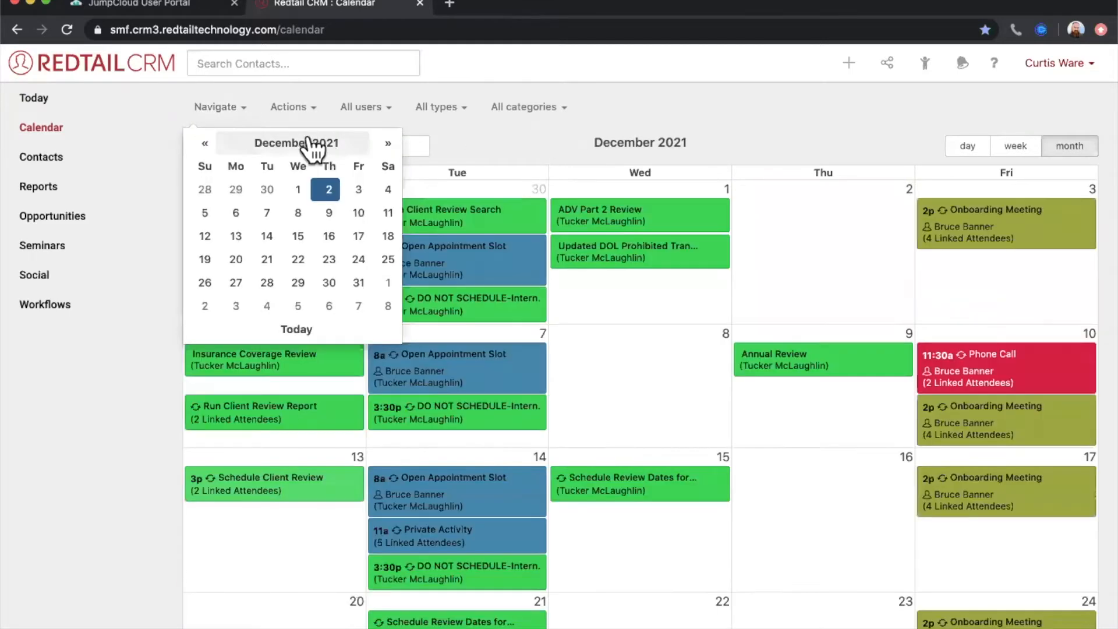
{"action": "left_click", "coordinate": [289, 146]}
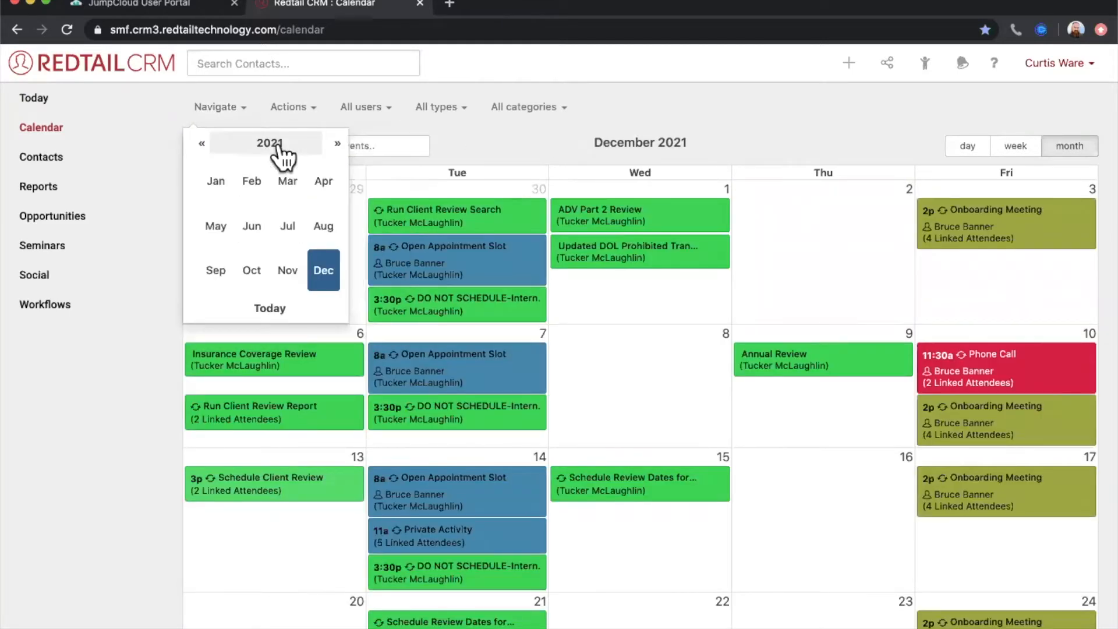
{"action": "left_click", "coordinate": [272, 147]}
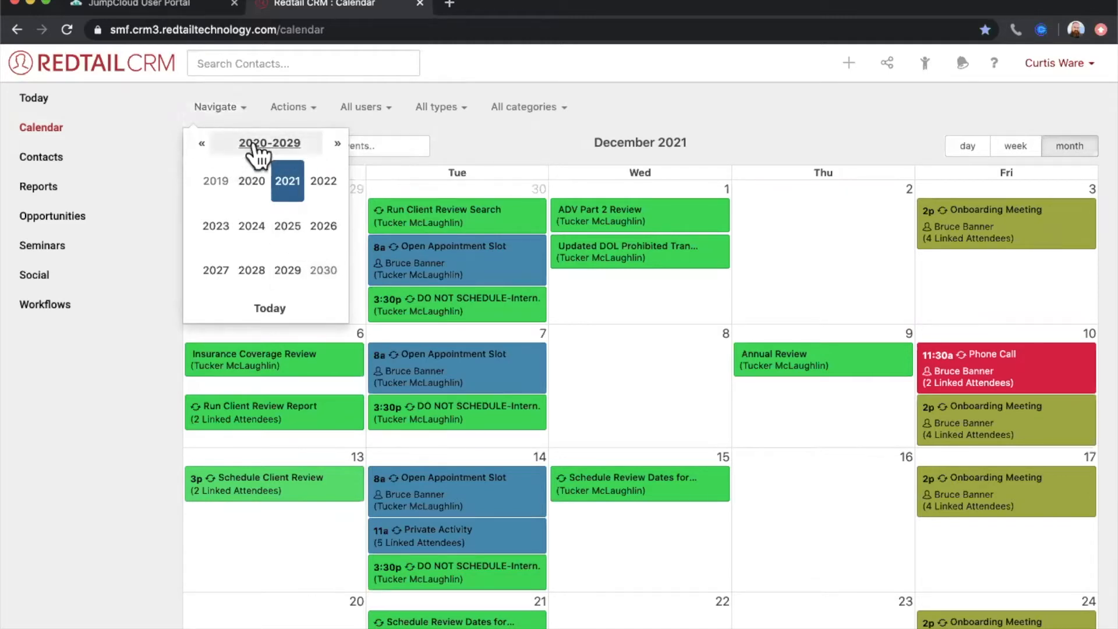
{"action": "left_click", "coordinate": [271, 308]}
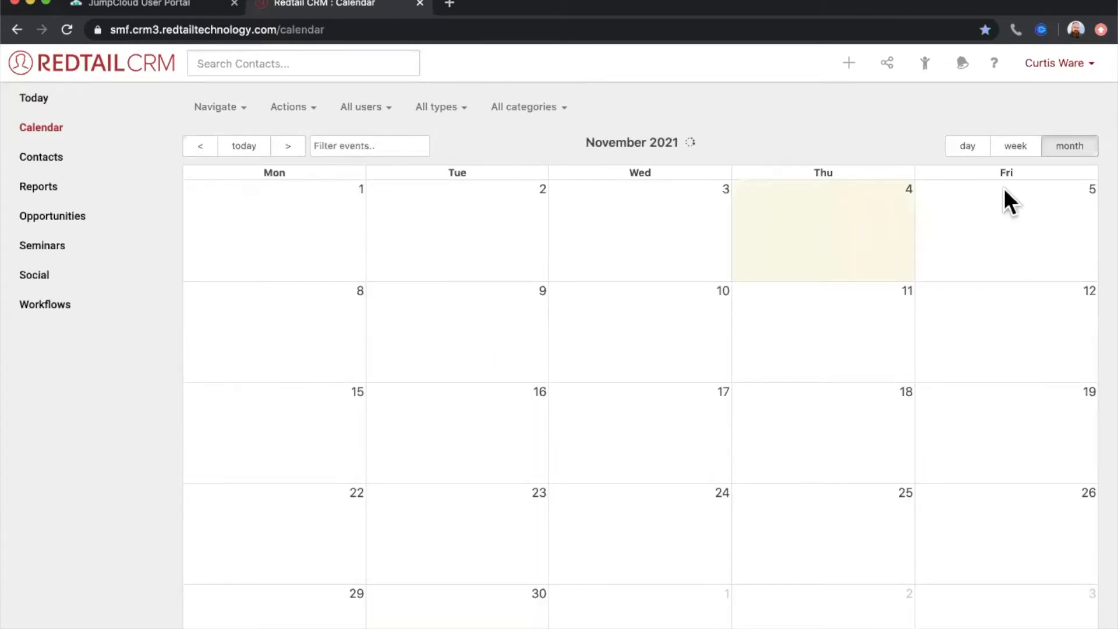
- Compare the calendar's day, week and month views, and look through the daily hours in the week view
{"action": "left_click", "coordinate": [966, 148]}
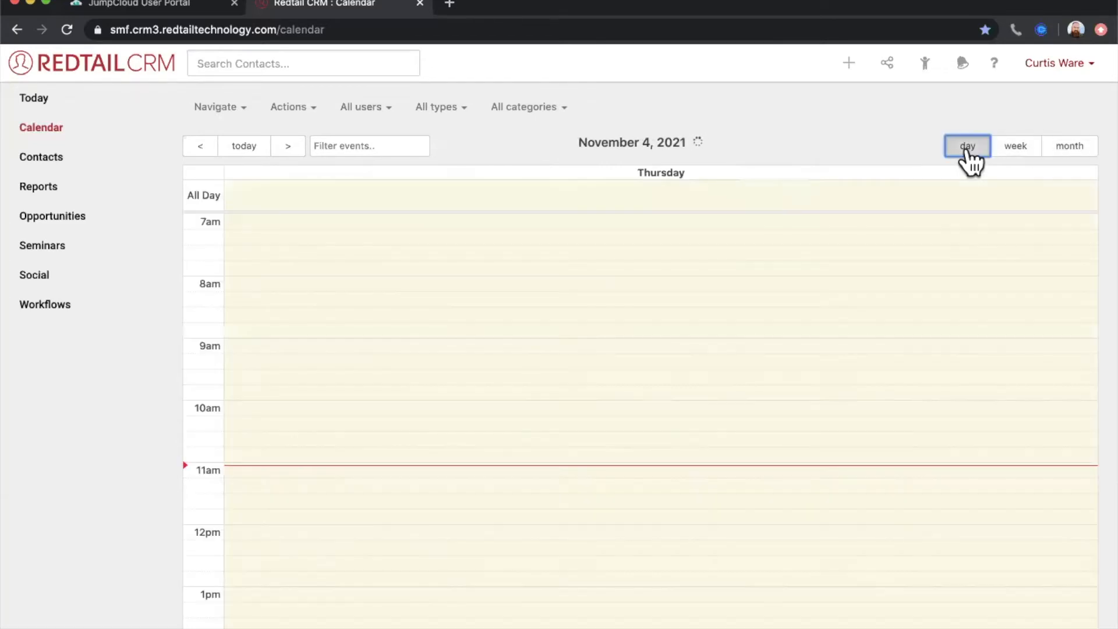
{"action": "left_click", "coordinate": [1020, 150]}
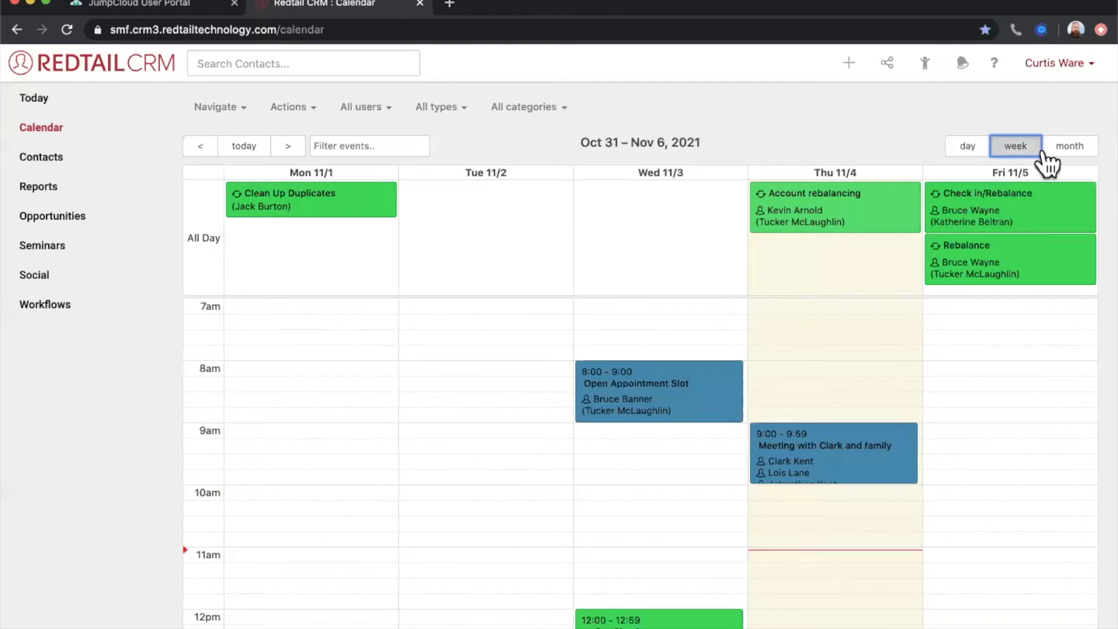
{"action": "left_click", "coordinate": [1079, 151]}
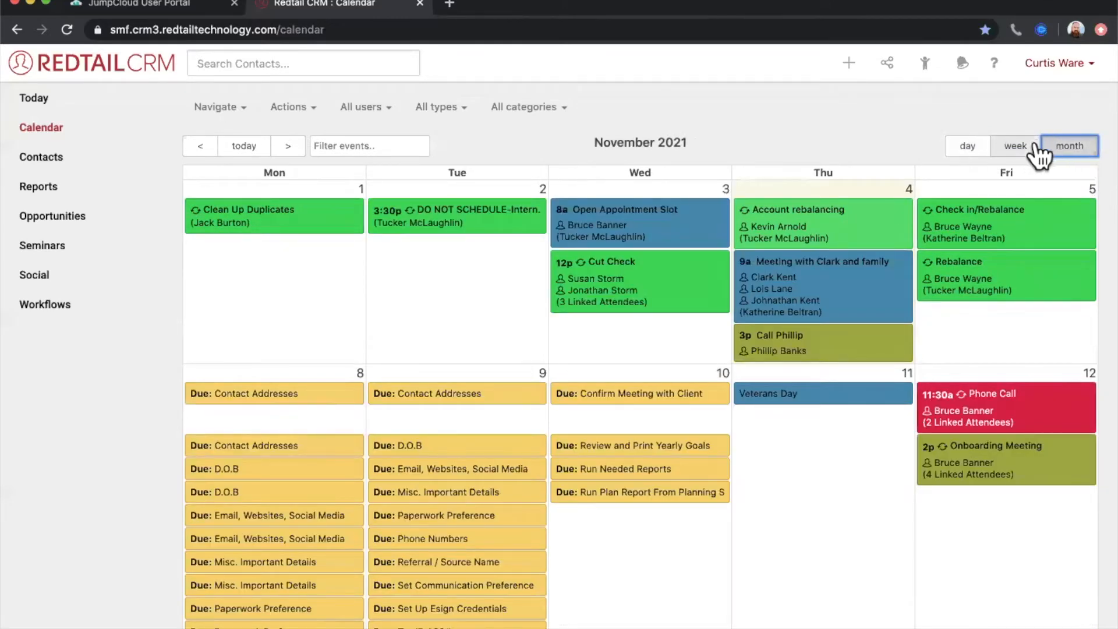
{"action": "left_click", "coordinate": [1024, 150]}
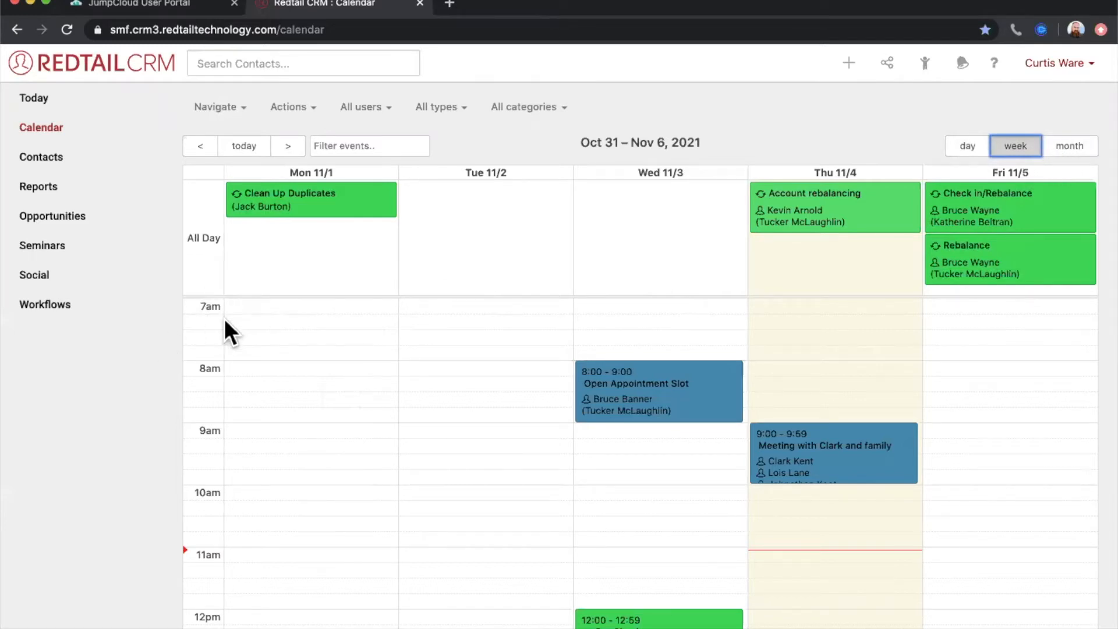
{"action": "scroll", "coordinate": [244, 326], "scroll_direction": "down", "scroll_amount": 6}
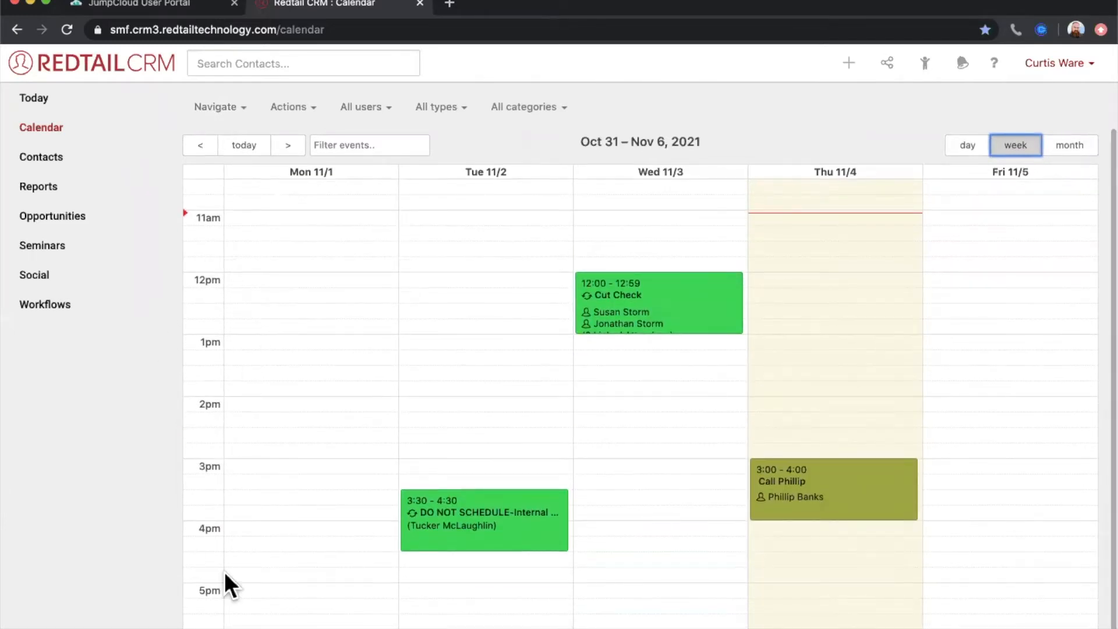
{"action": "scroll", "coordinate": [265, 599], "scroll_direction": "up", "scroll_amount": 6}
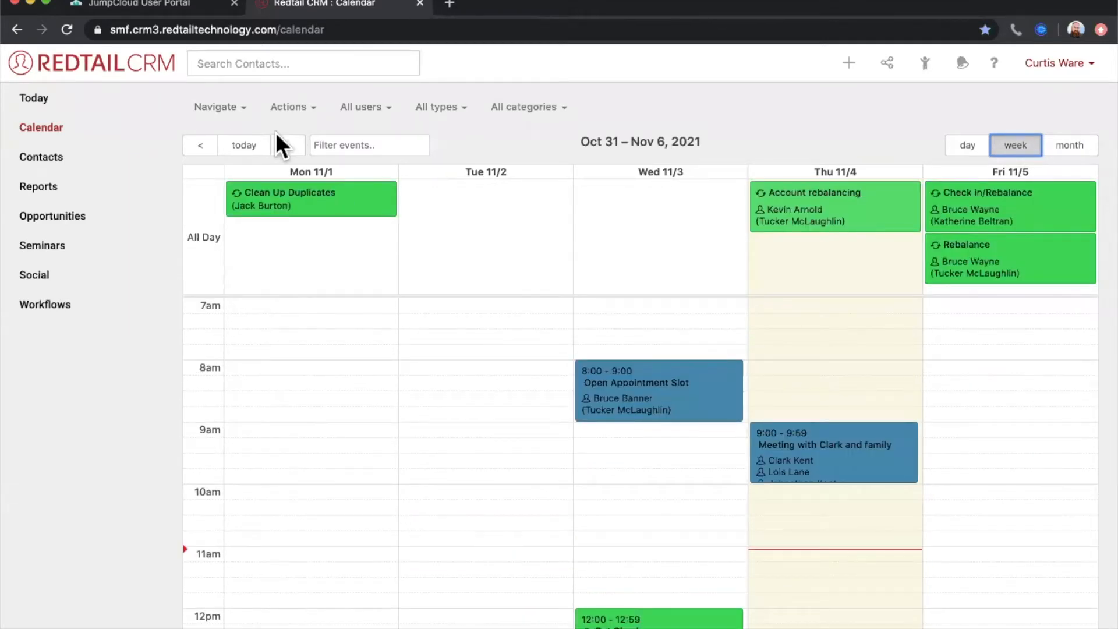
- Open the account preferences and find the Calendar Management settings
{"action": "mouse_move", "coordinate": [1025, 200]}
{"action": "left_click", "coordinate": [1064, 65]}
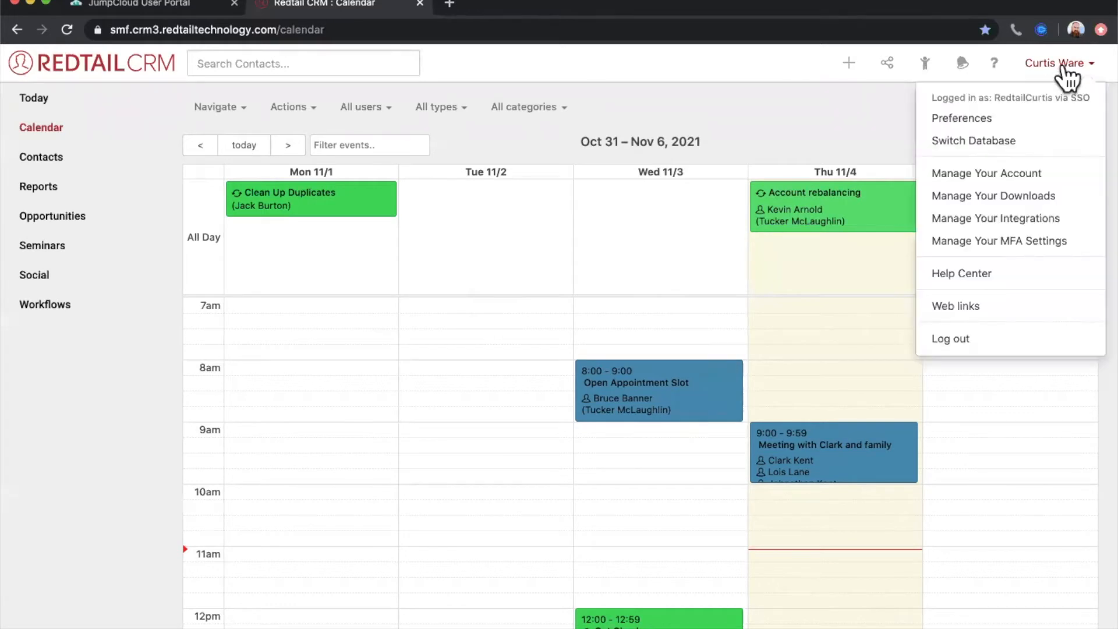
{"action": "left_click", "coordinate": [968, 129]}
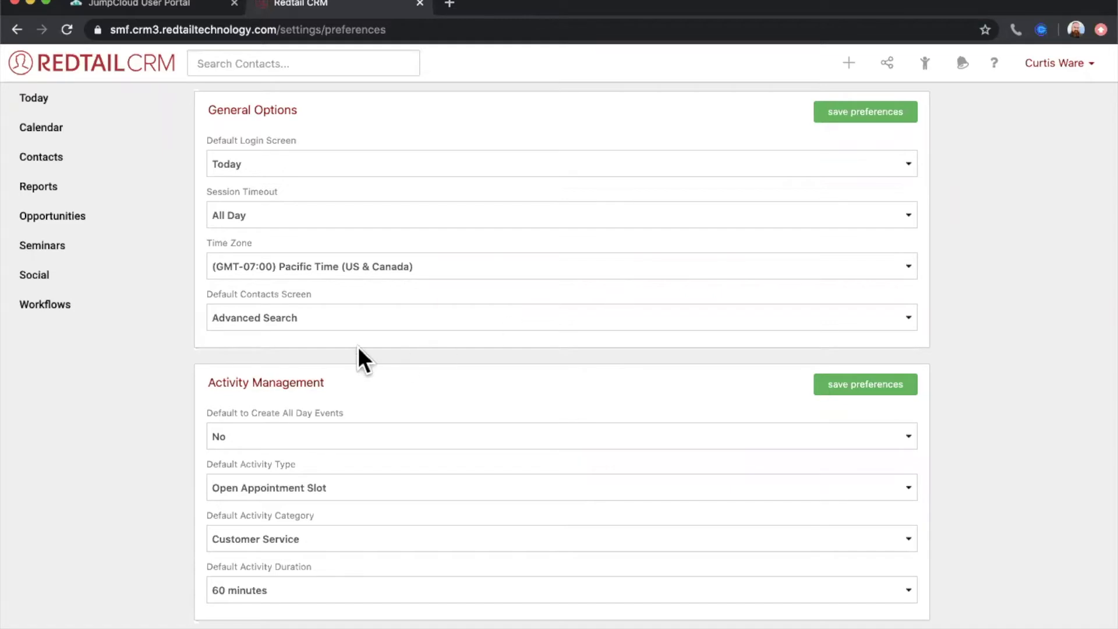
{"action": "scroll", "coordinate": [359, 348], "scroll_direction": "down", "scroll_amount": 7}
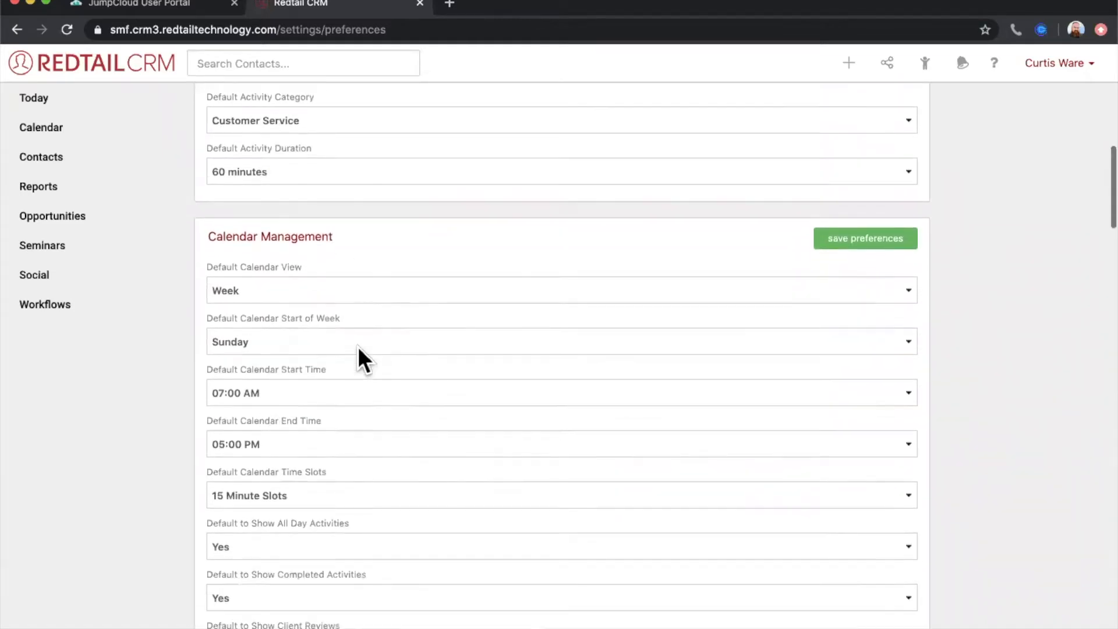
{"action": "left_click_drag", "start_coordinate": [213, 213], "coordinate": [343, 221]}
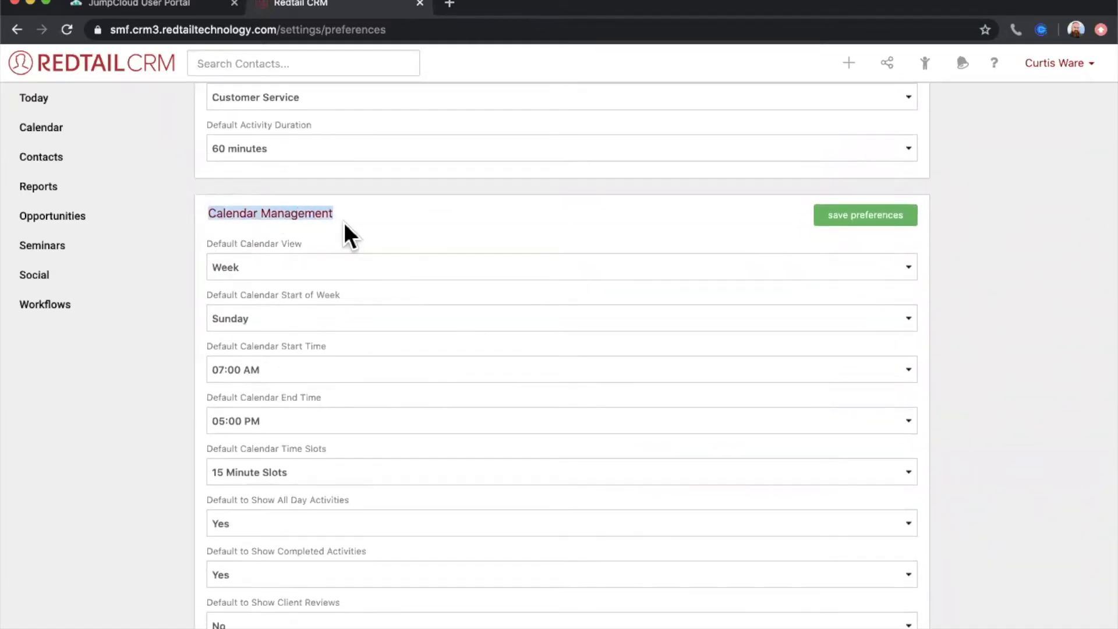
- Look through the default calendar view options in the Calendar Management settings
{"action": "left_click", "coordinate": [383, 211]}
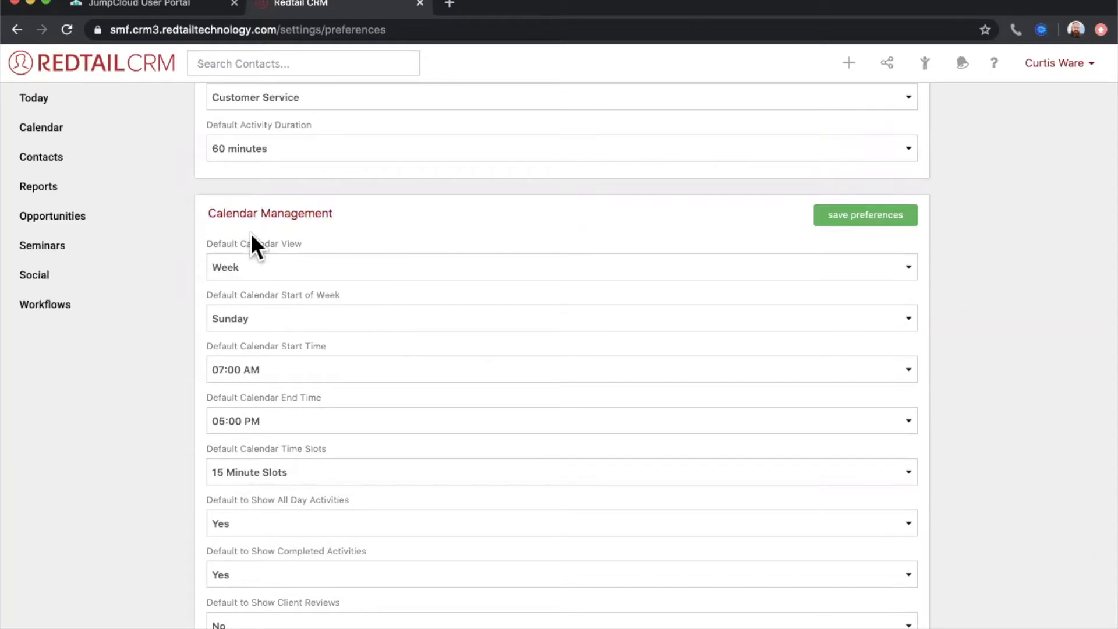
{"action": "left_click_drag", "start_coordinate": [208, 243], "coordinate": [316, 246]}
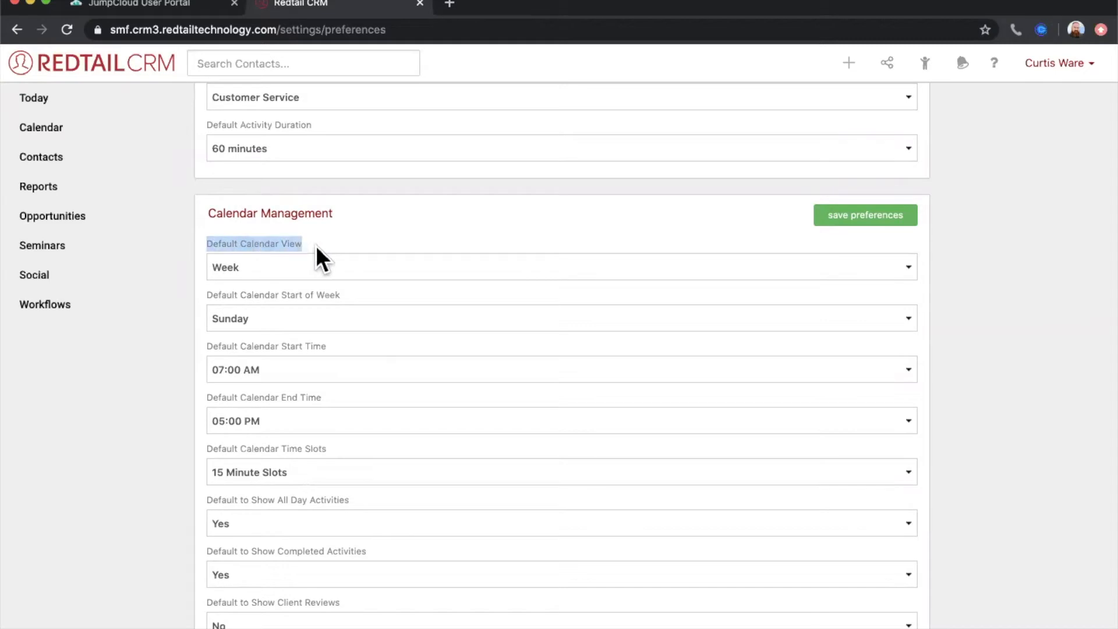
{"action": "left_click", "coordinate": [337, 244]}
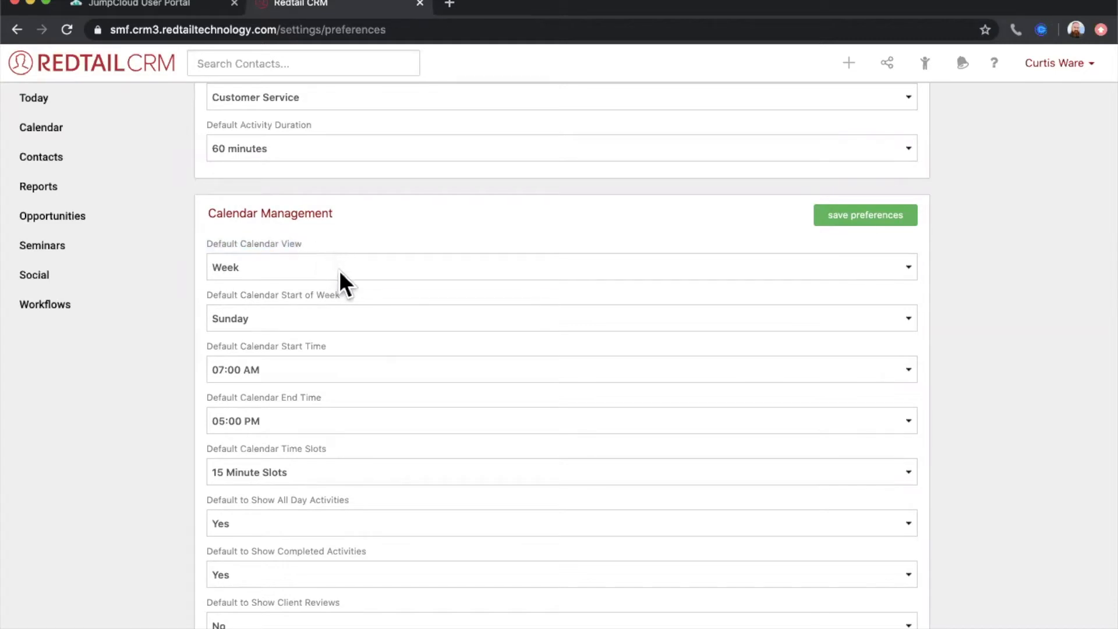
{"action": "left_click", "coordinate": [339, 270]}
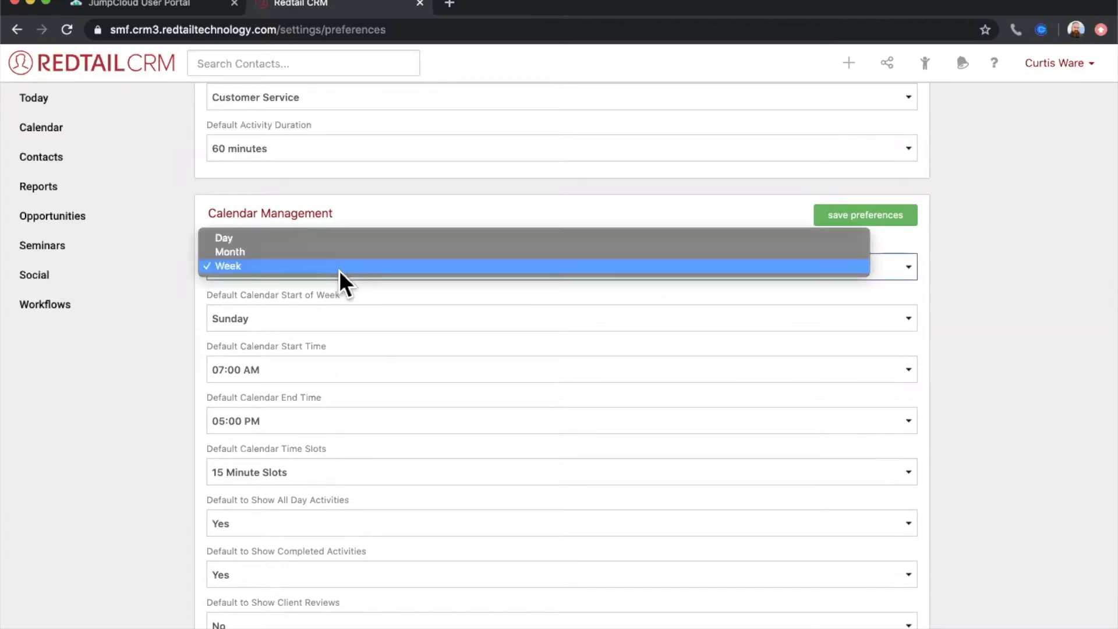
{"action": "left_click", "coordinate": [339, 270]}
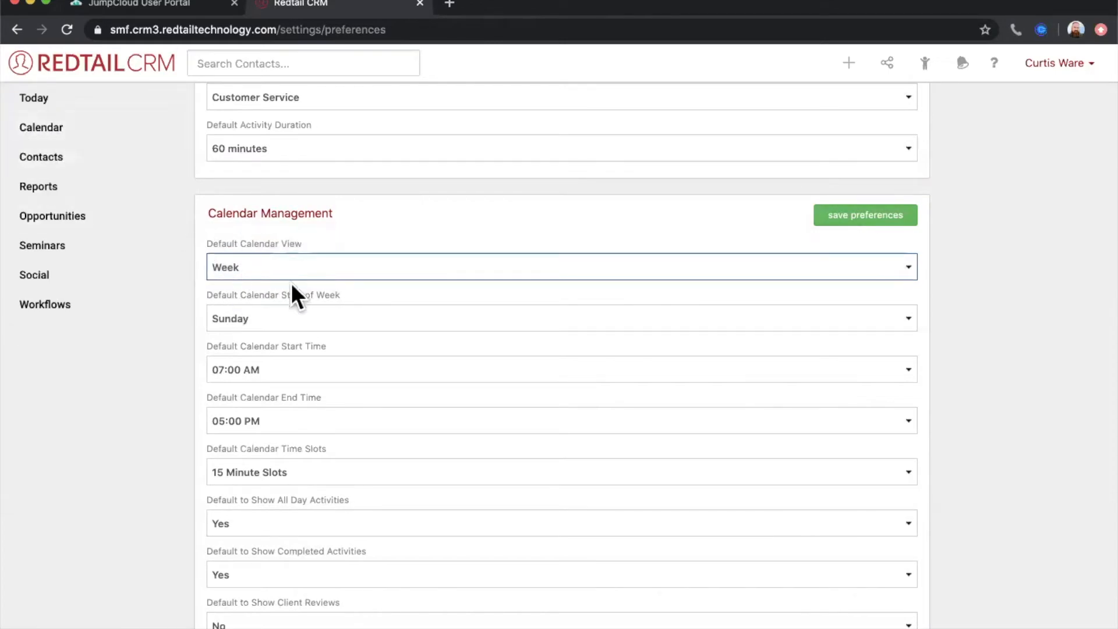
{"action": "left_click", "coordinate": [383, 234]}
{"action": "scroll", "coordinate": [384, 233], "scroll_direction": "down", "scroll_amount": 3}
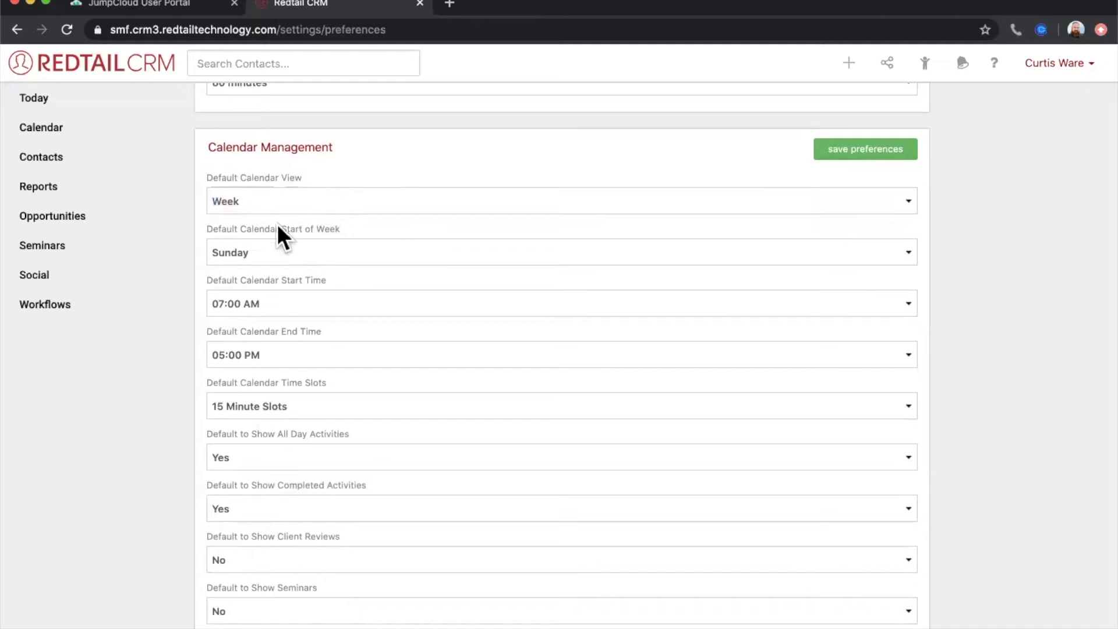
- Look through the options for the calendar's default start of week, start time and end time
{"action": "left_click", "coordinate": [262, 252]}
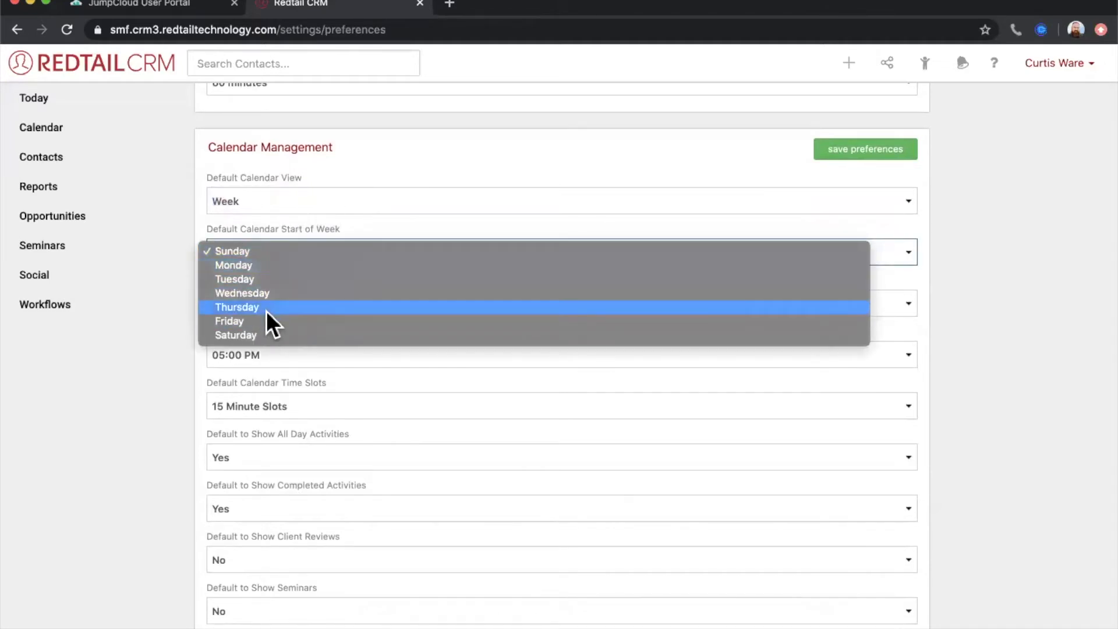
{"action": "left_click", "coordinate": [366, 228]}
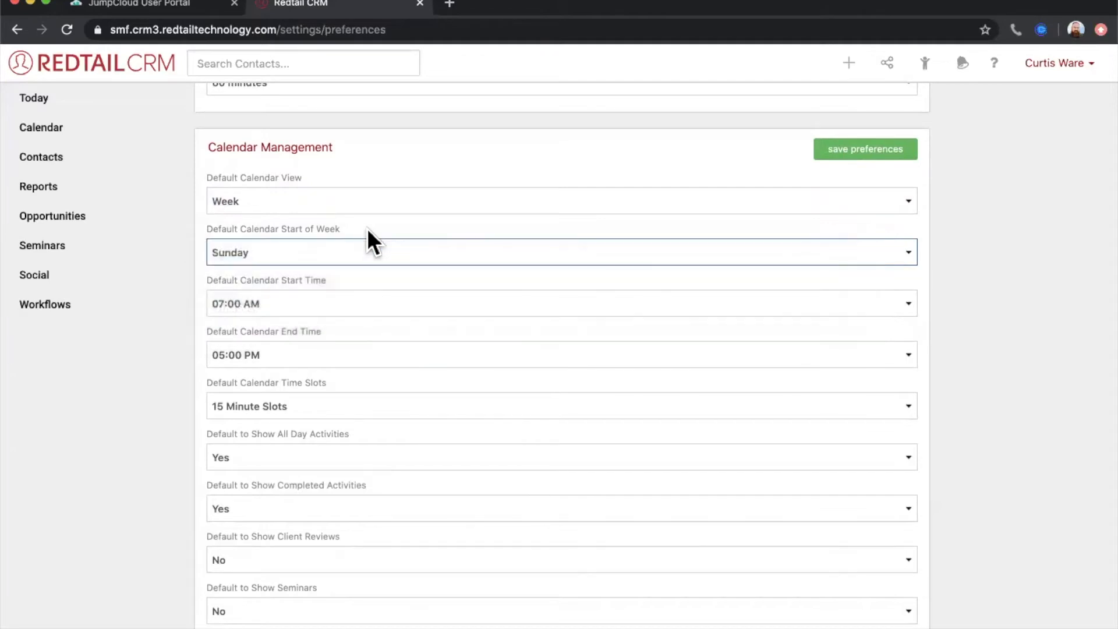
{"action": "scroll", "coordinate": [355, 274], "scroll_direction": "down", "scroll_amount": 2}
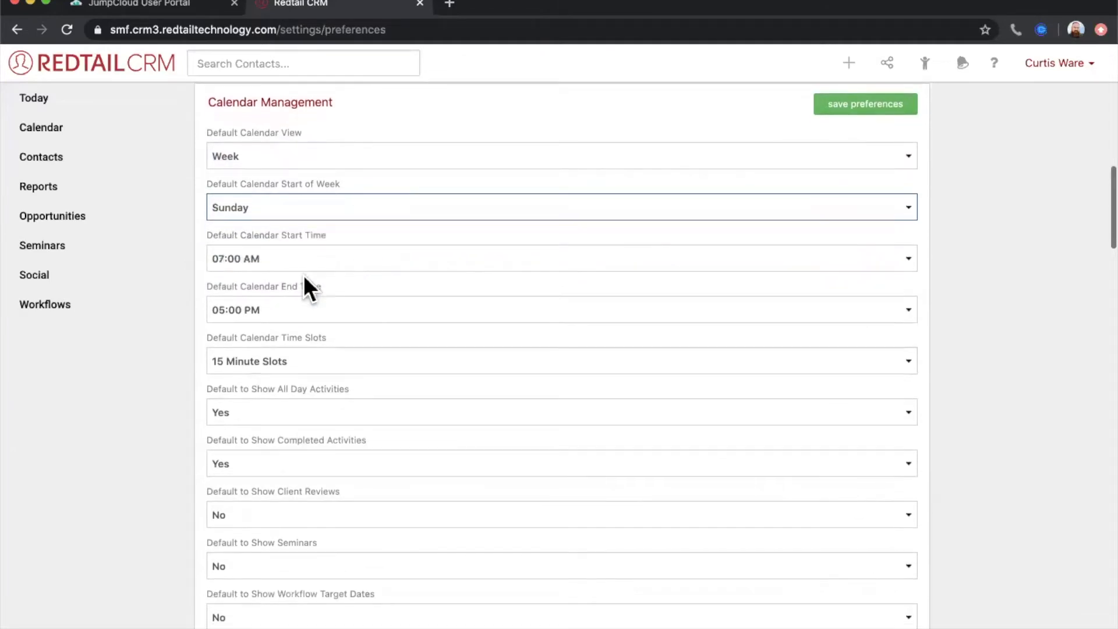
{"action": "left_click", "coordinate": [272, 259]}
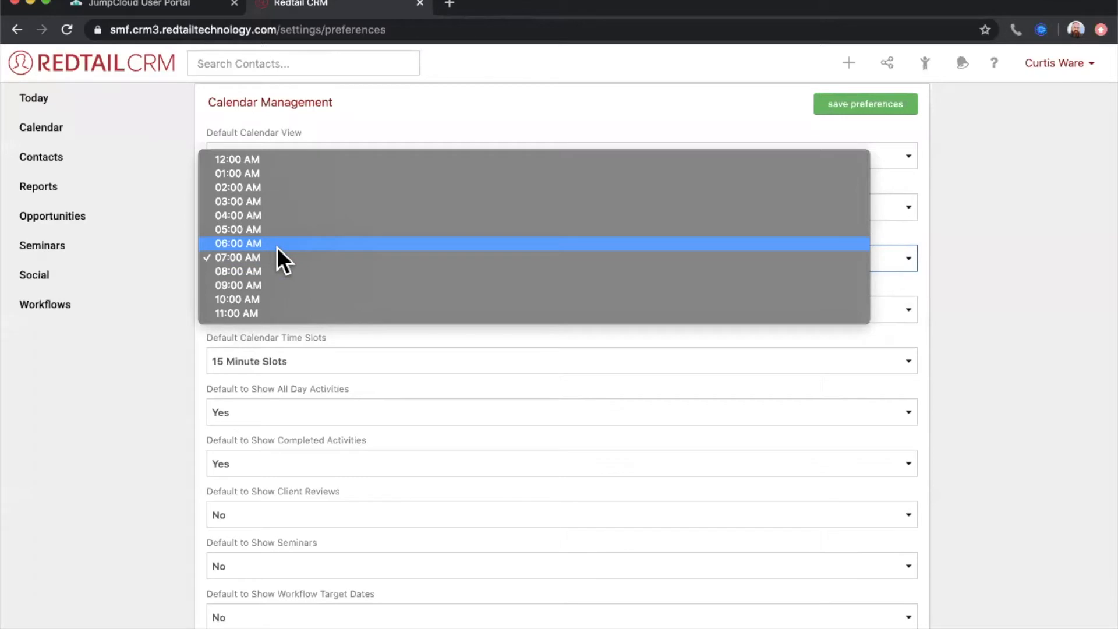
{"action": "left_click", "coordinate": [169, 291]}
{"action": "left_click", "coordinate": [251, 313]}
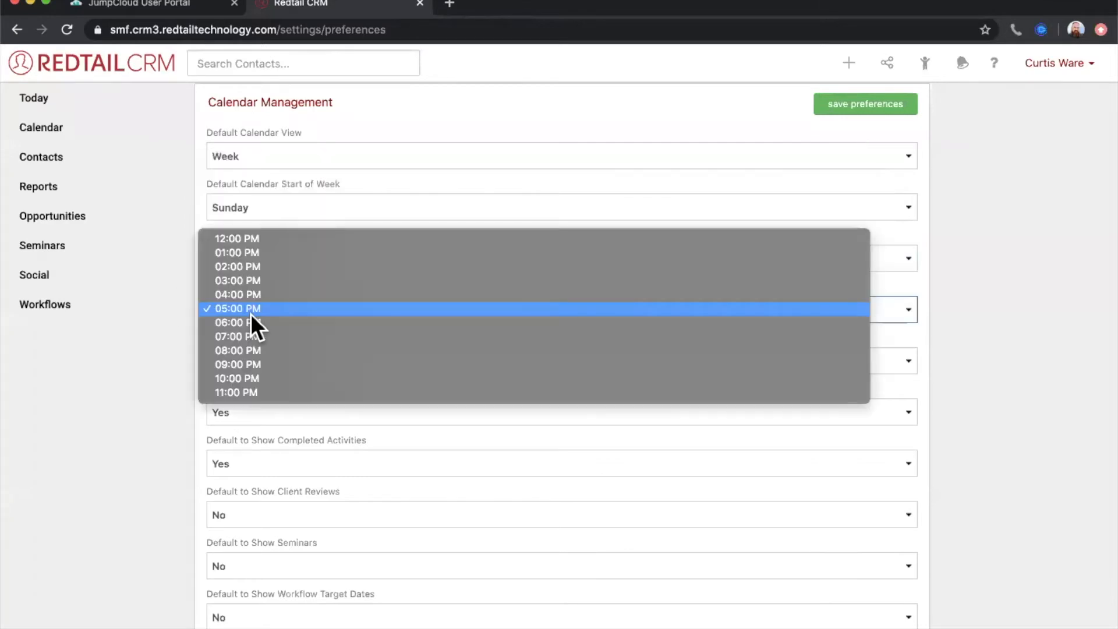
{"action": "left_click", "coordinate": [163, 415]}
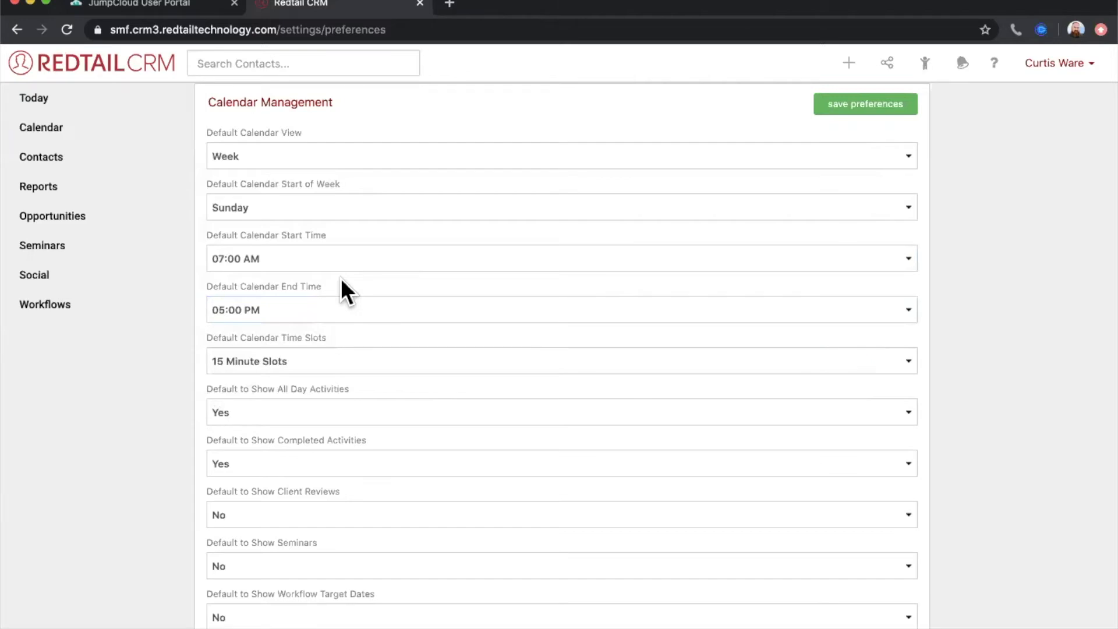
- Look through the default calendar time slot options, and view the current slots in the calendar
{"action": "left_click", "coordinate": [341, 344]}
{"action": "left_click", "coordinate": [278, 361]}
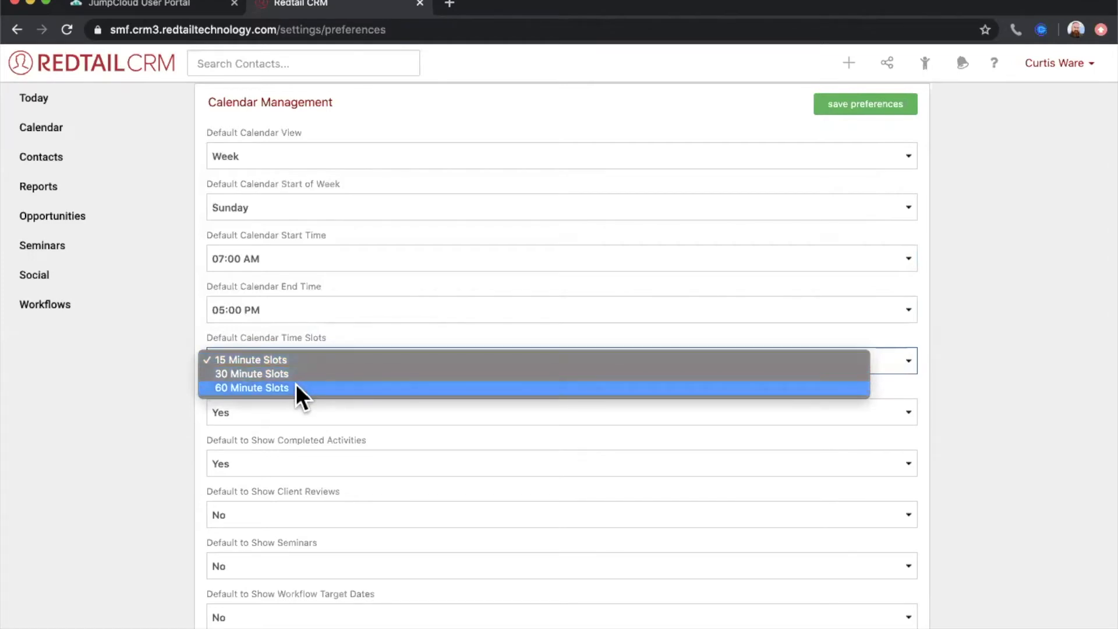
{"action": "left_click", "coordinate": [298, 361]}
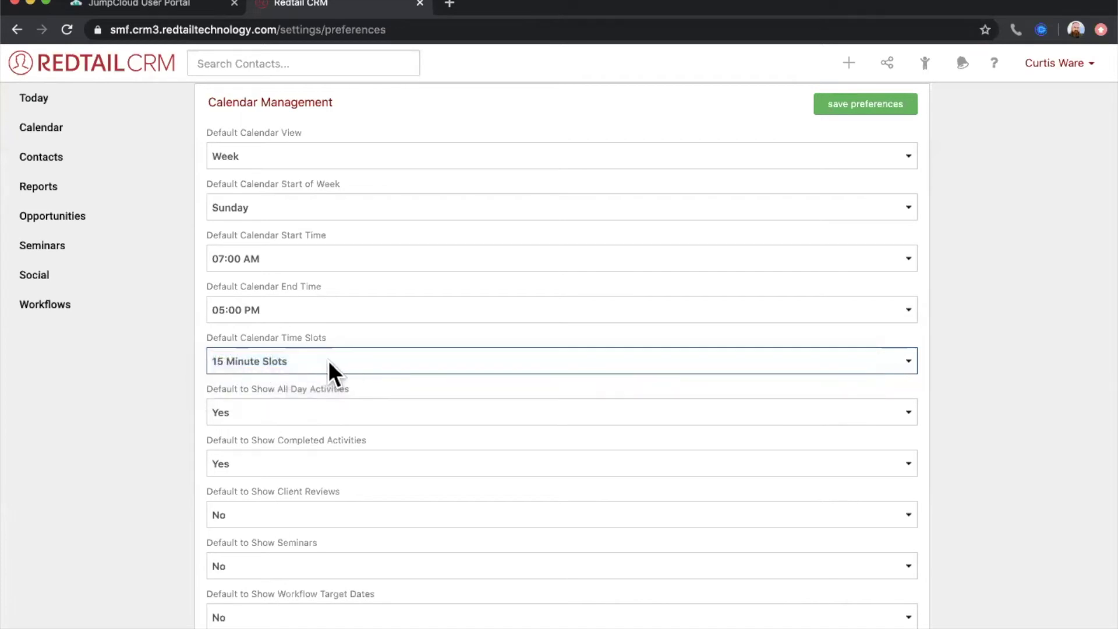
{"action": "left_click", "coordinate": [54, 129]}
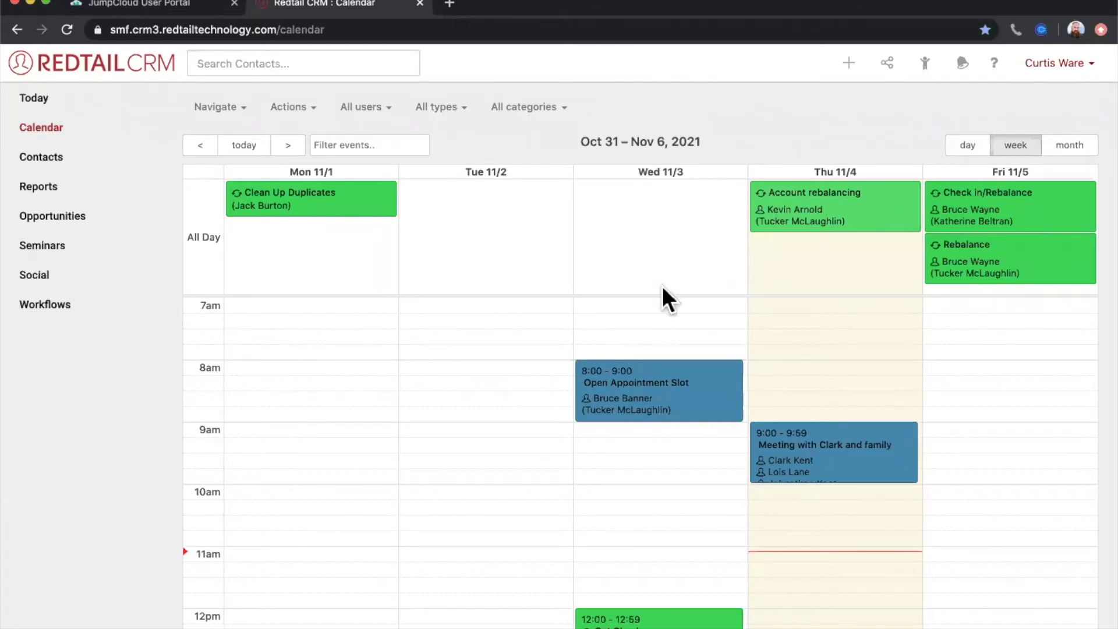
- Set the default calendar time slots to 30 Minute Slots in the preferences, save, and view the calendar
{"action": "left_click", "coordinate": [1055, 64]}
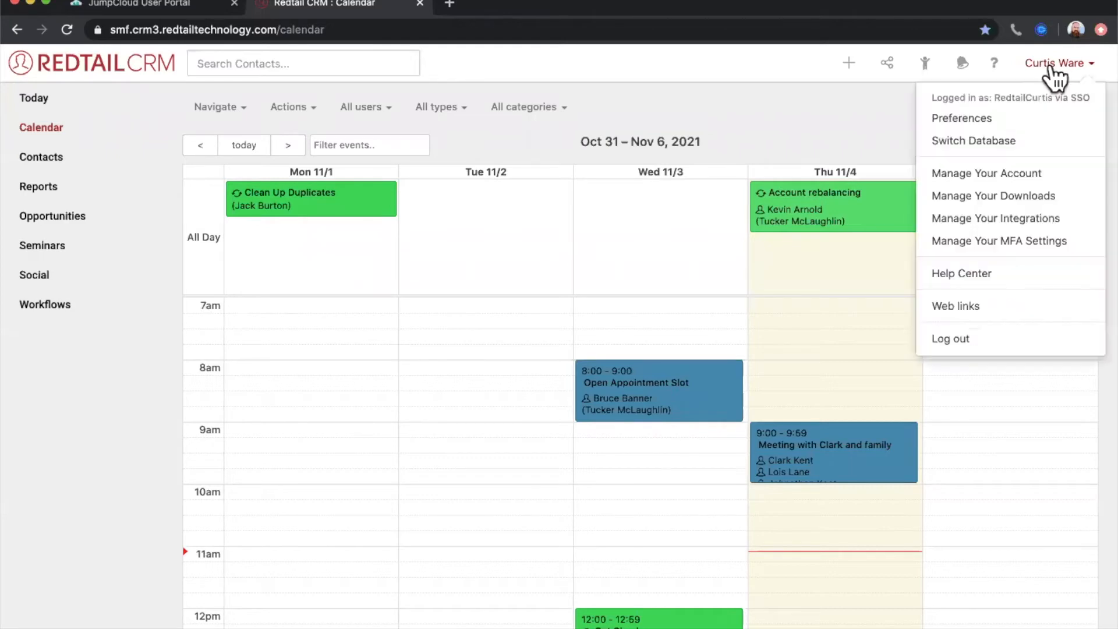
{"action": "left_click", "coordinate": [996, 123]}
{"action": "scroll", "coordinate": [502, 349], "scroll_direction": "down", "scroll_amount": 5}
{"action": "scroll", "coordinate": [502, 349], "scroll_direction": "down", "scroll_amount": 5}
{"action": "left_click", "coordinate": [342, 344]}
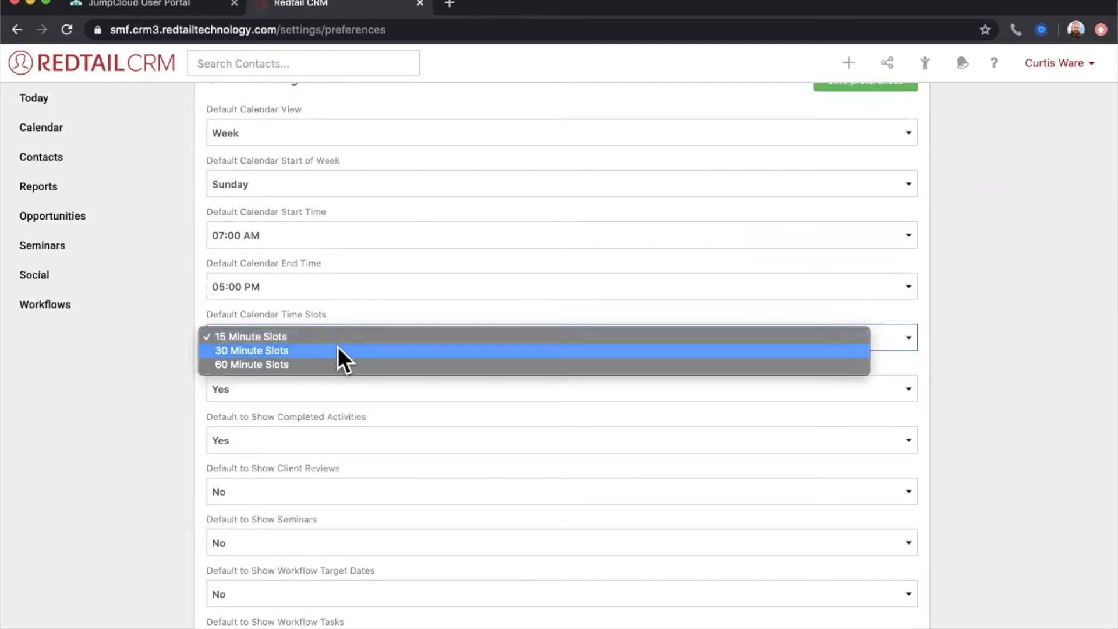
{"action": "left_click", "coordinate": [338, 350]}
{"action": "scroll", "coordinate": [361, 344], "scroll_direction": "up", "scroll_amount": 3}
{"action": "left_click", "coordinate": [851, 214]}
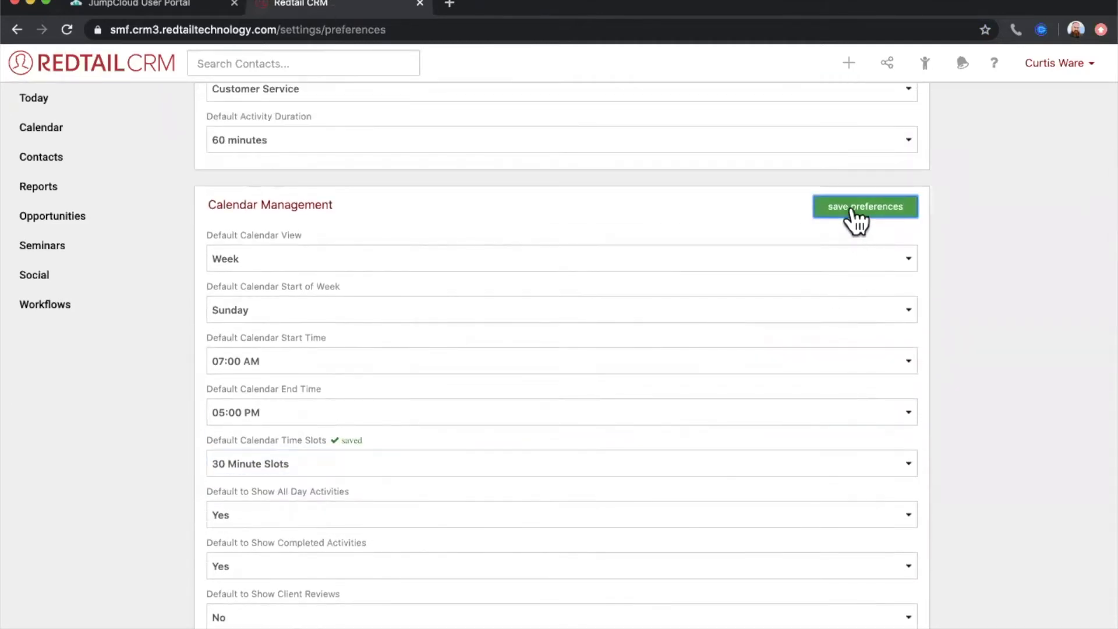
{"action": "left_click", "coordinate": [64, 128]}
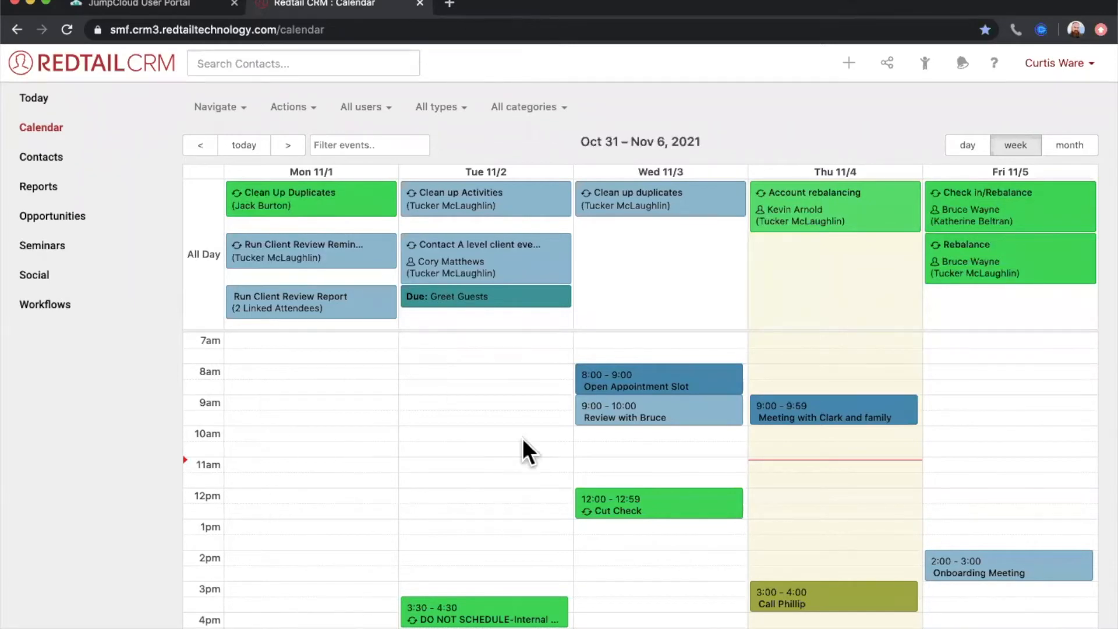
- Set the default calendar time slots back to 15 Minute Slots in the preferences, and view the calendar
{"action": "left_click", "coordinate": [1064, 64]}
{"action": "left_click", "coordinate": [1000, 121]}
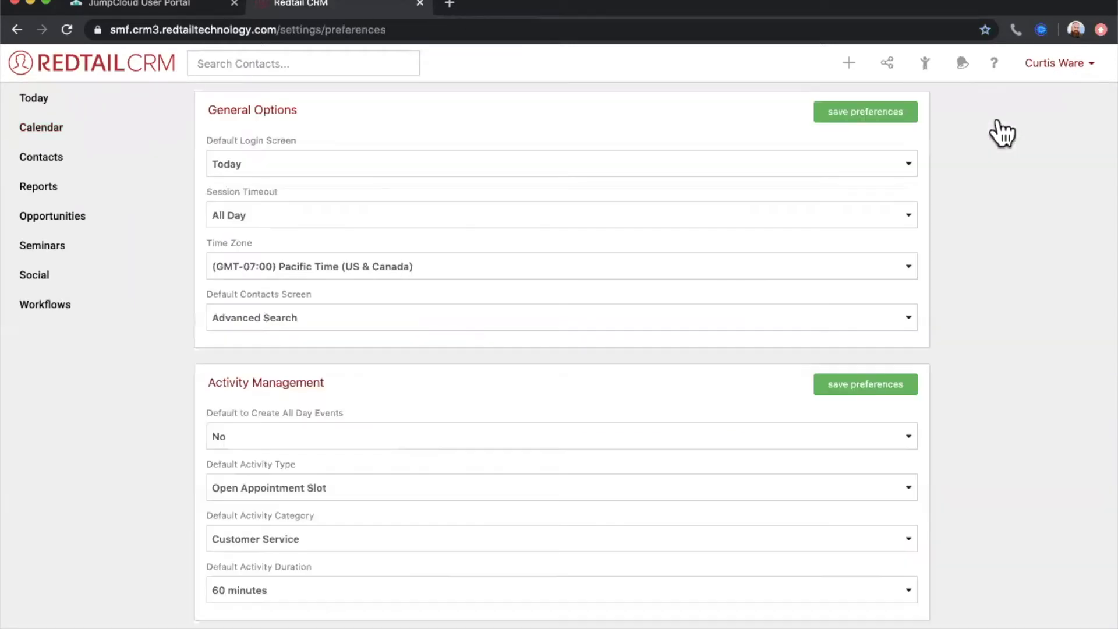
{"action": "scroll", "coordinate": [323, 389], "scroll_direction": "down", "scroll_amount": 3}
{"action": "scroll", "coordinate": [322, 389], "scroll_direction": "down", "scroll_amount": 5}
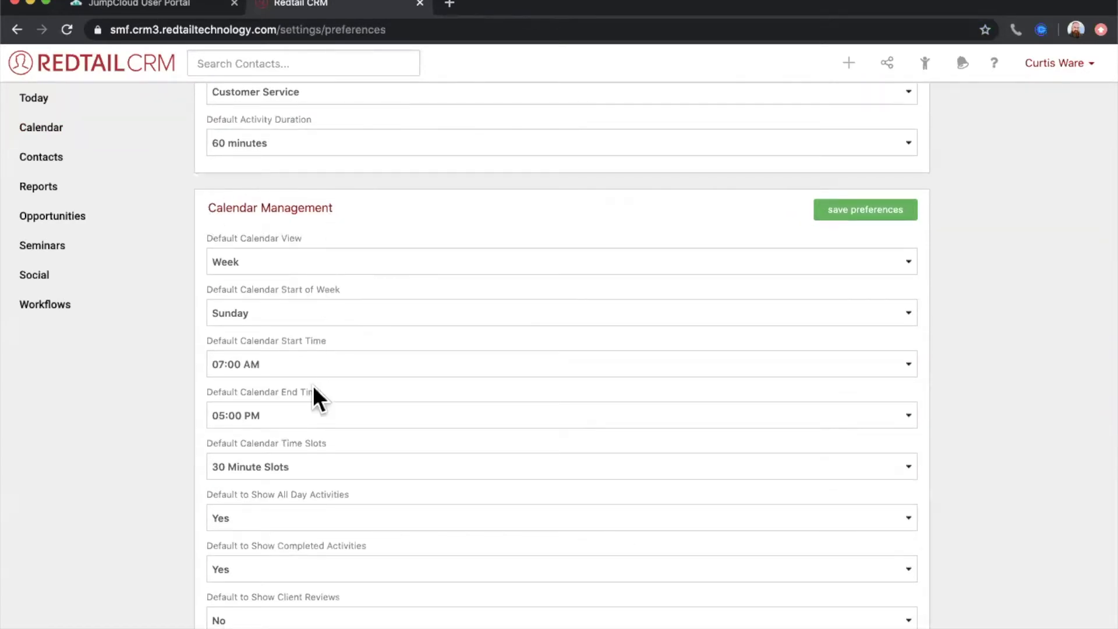
{"action": "scroll", "coordinate": [311, 392], "scroll_direction": "down", "scroll_amount": 2}
{"action": "left_click", "coordinate": [291, 389]}
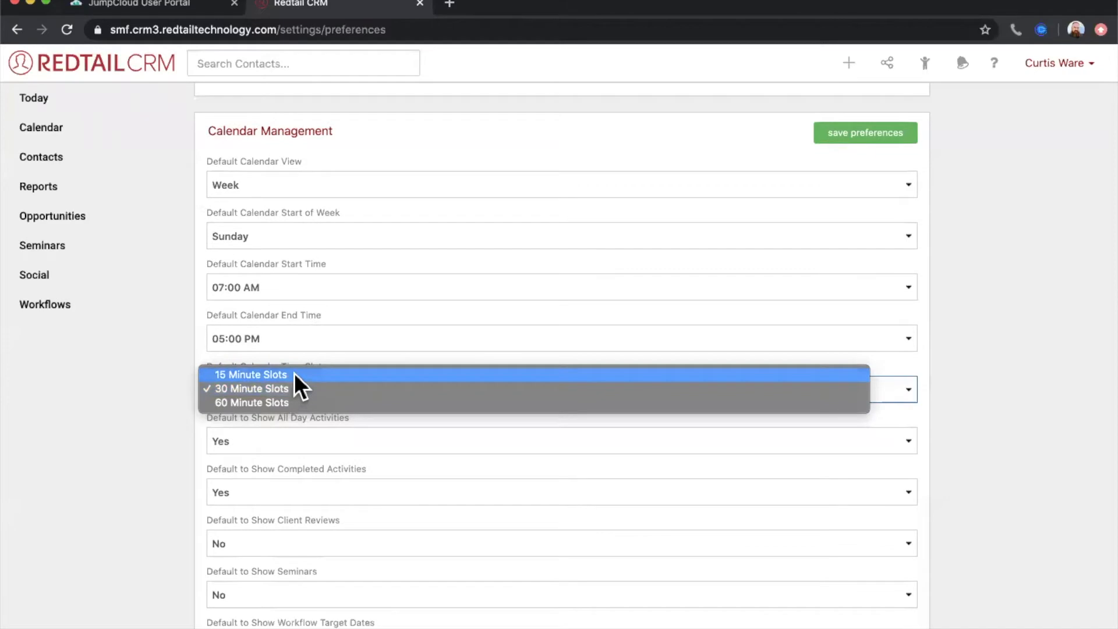
{"action": "left_click", "coordinate": [295, 374]}
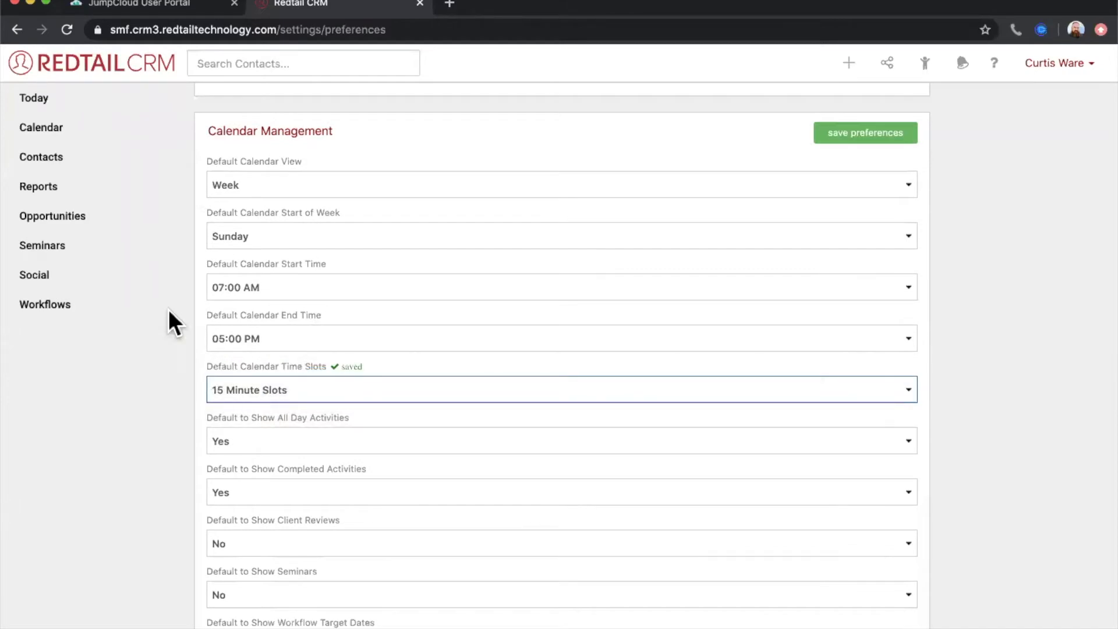
{"action": "left_click", "coordinate": [48, 132]}
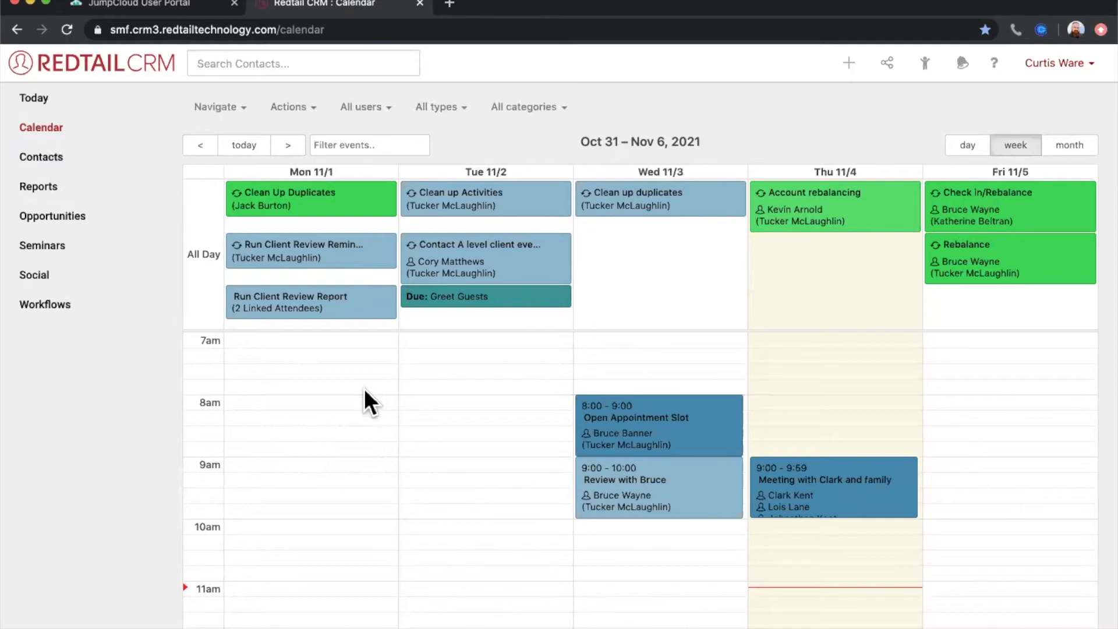
- Look through the calendar's display actions and the account options
{"action": "left_click", "coordinate": [303, 121]}
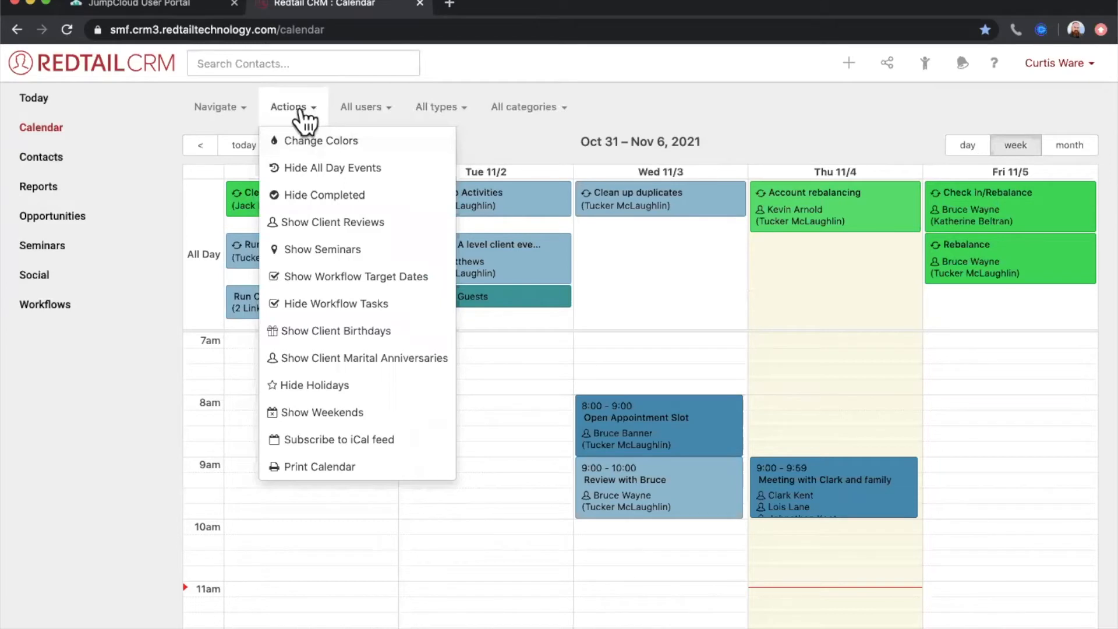
{"action": "left_click", "coordinate": [1080, 76]}
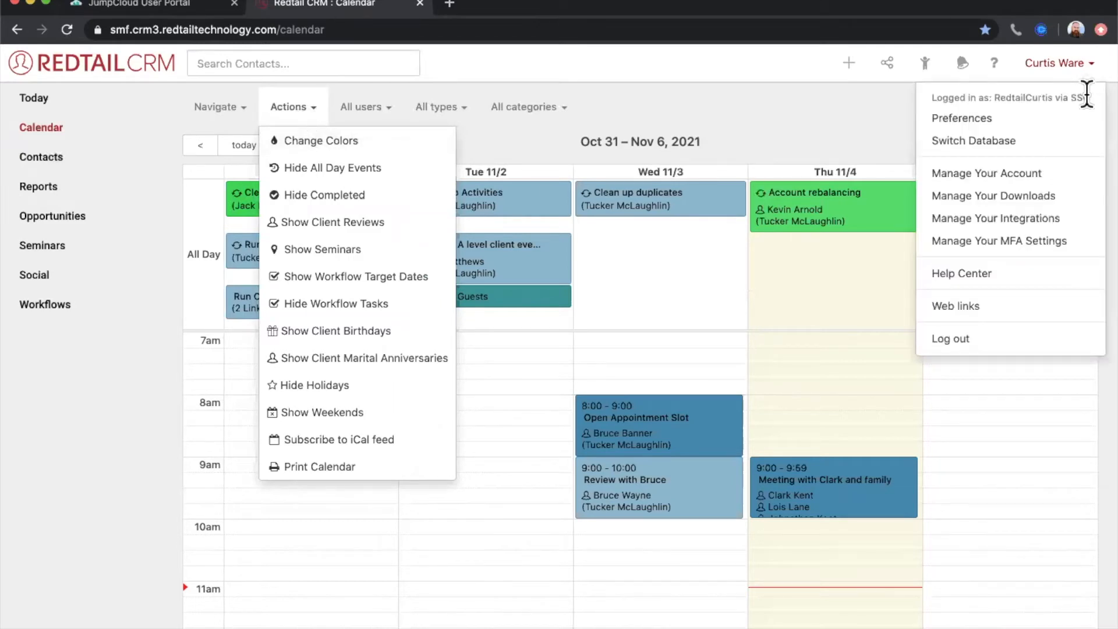
{"action": "left_click", "coordinate": [830, 110]}
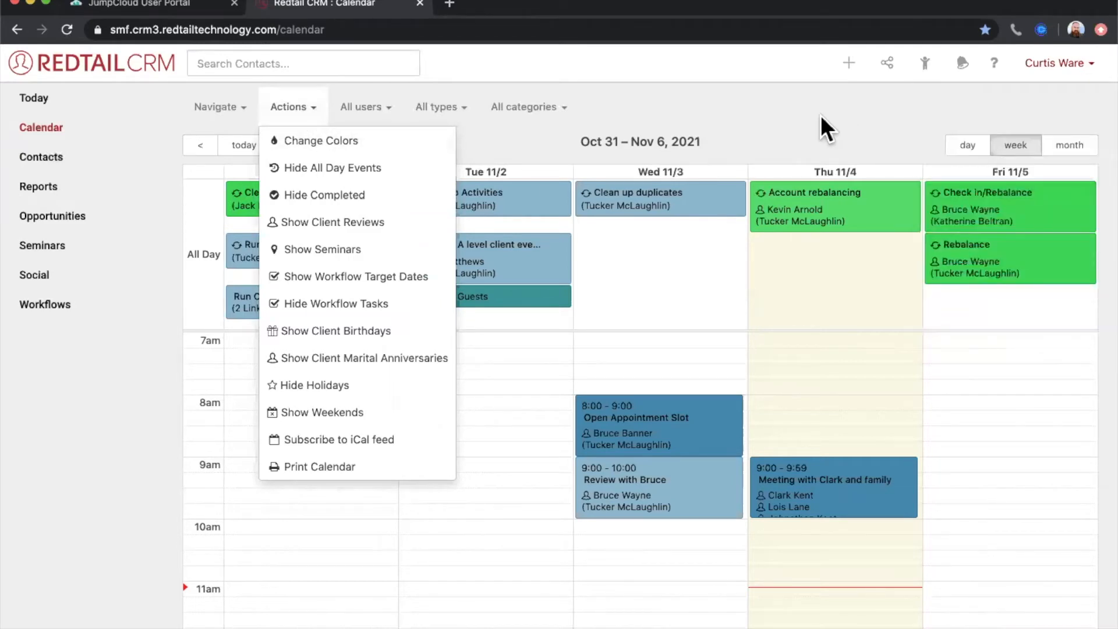
{"action": "left_click", "coordinate": [821, 117]}
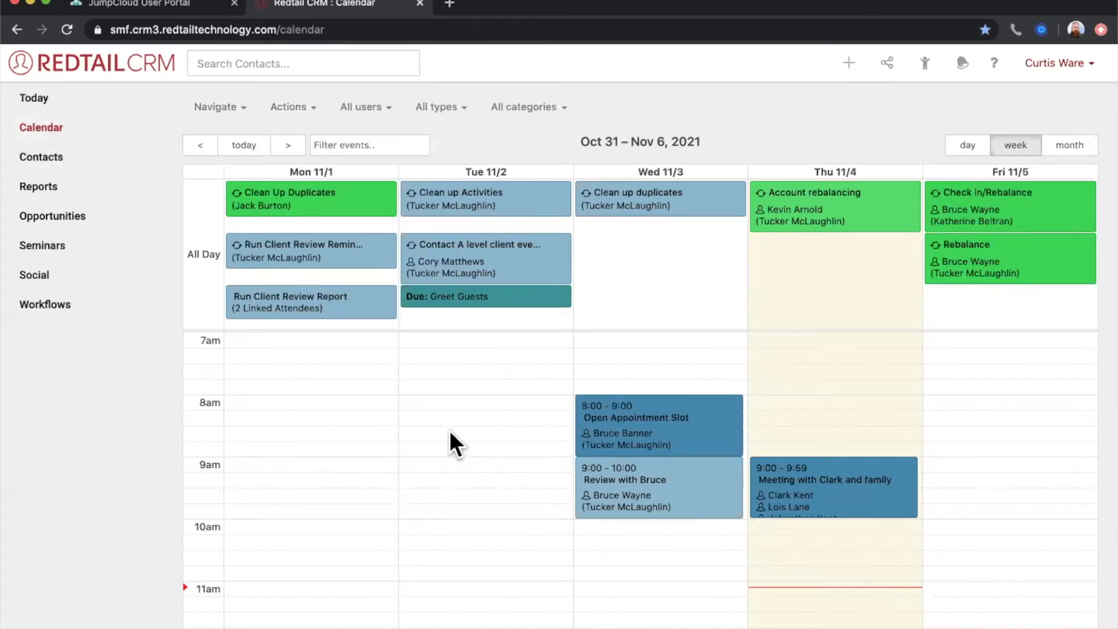
{"action": "left_click", "coordinate": [301, 115]}
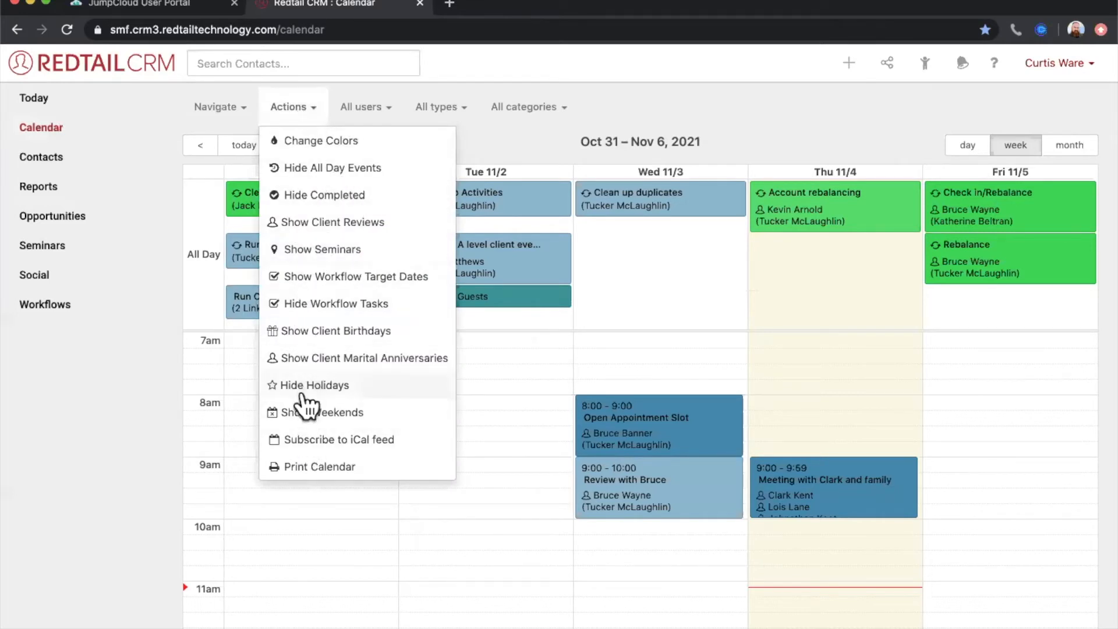
{"action": "left_click", "coordinate": [534, 147]}
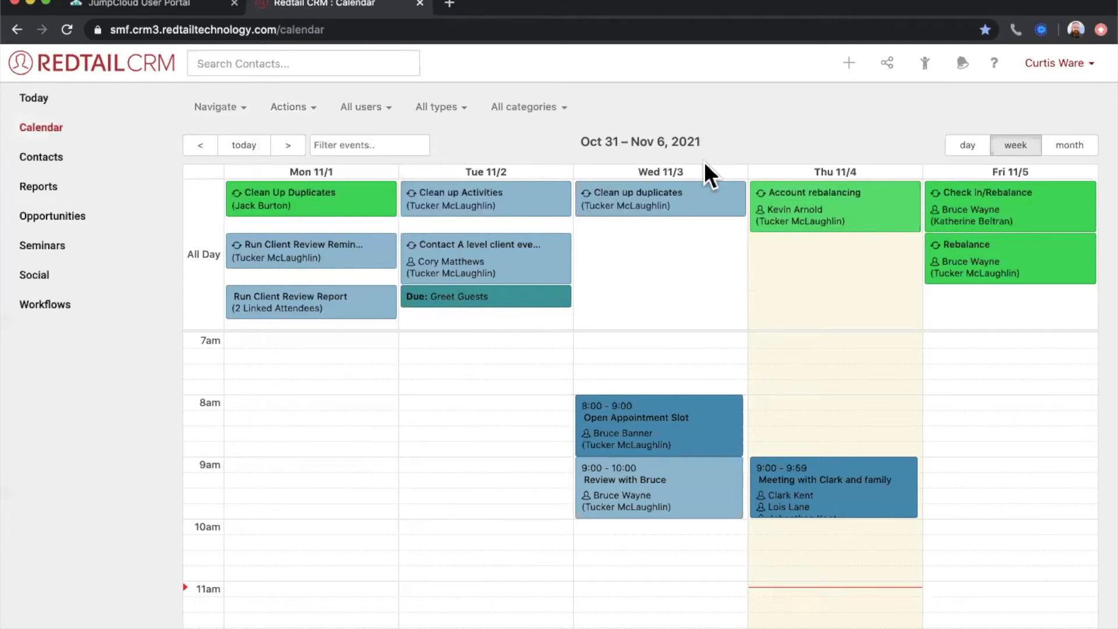
- Show weekends in the calendar's week view, and hide them again
{"action": "left_click", "coordinate": [283, 109]}
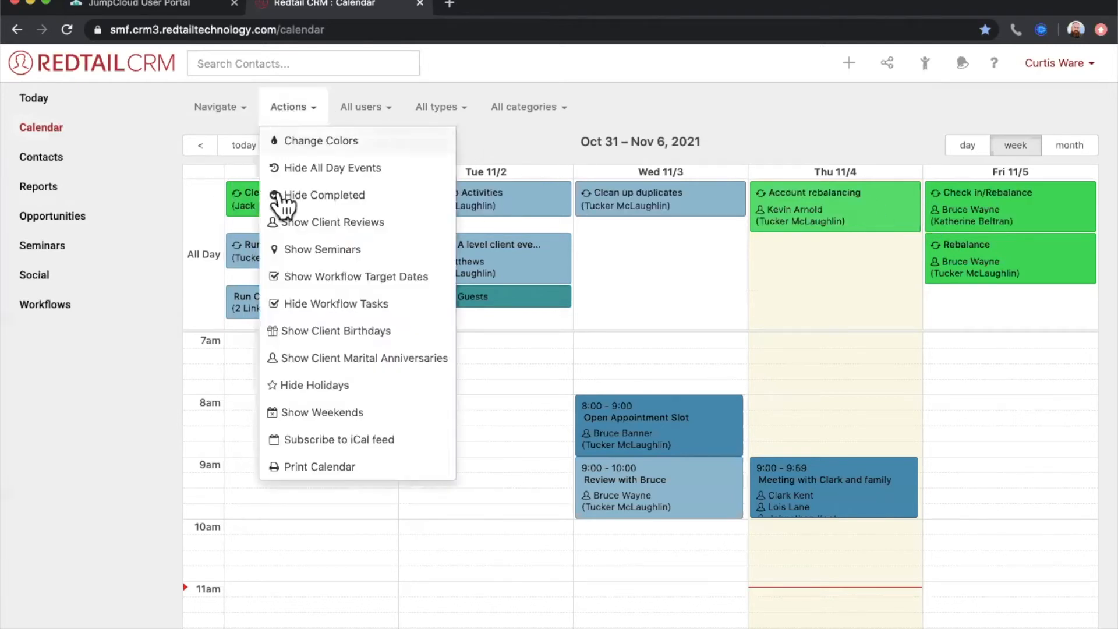
{"action": "left_click", "coordinate": [333, 411]}
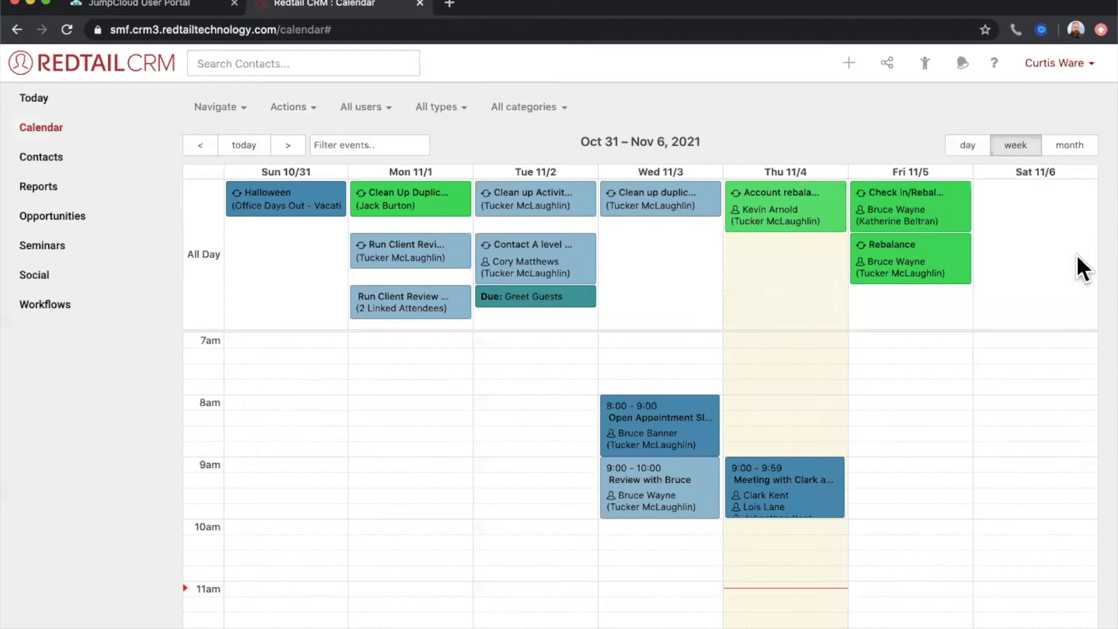
{"action": "left_click", "coordinate": [289, 108]}
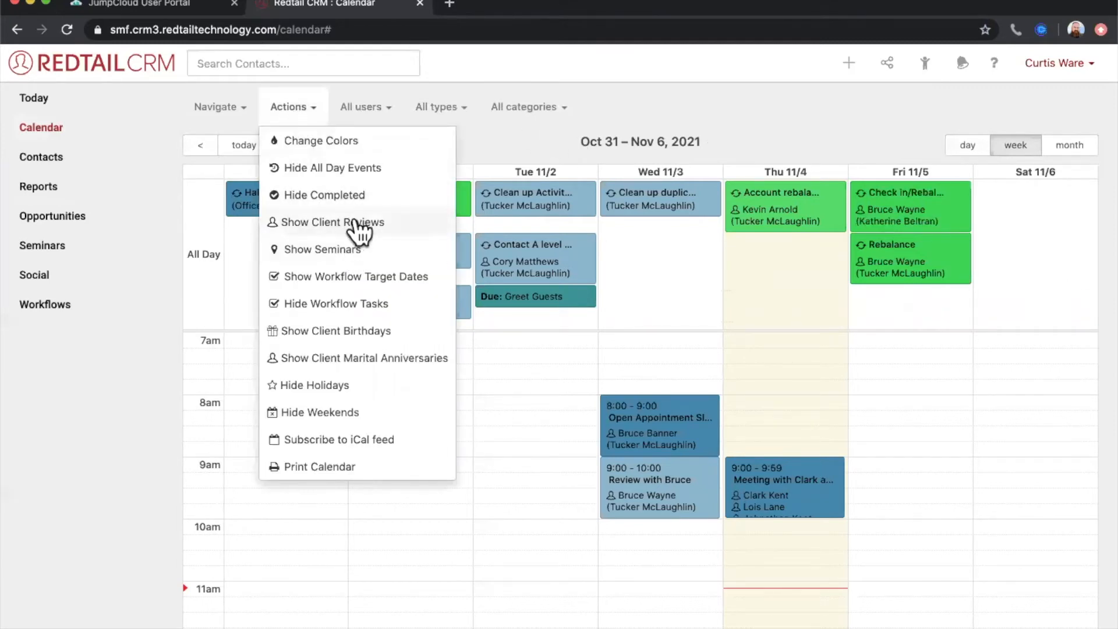
{"action": "left_click", "coordinate": [309, 411]}
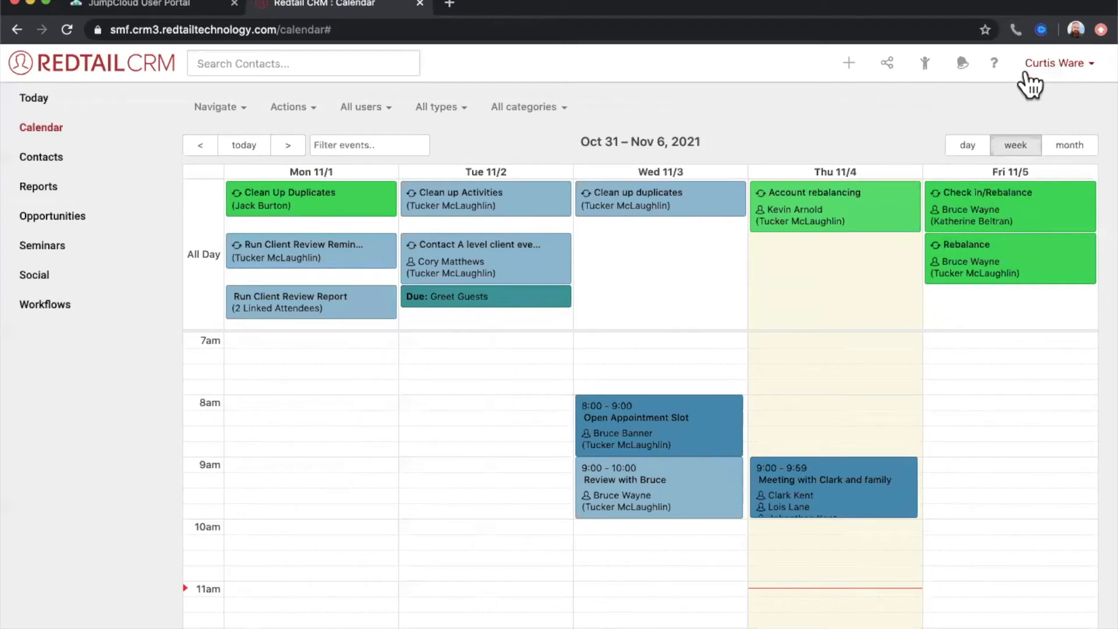
- Point out the account options again, and reopen the calendar's list of actions
{"action": "left_click", "coordinate": [1043, 64]}
{"action": "left_click", "coordinate": [296, 114]}
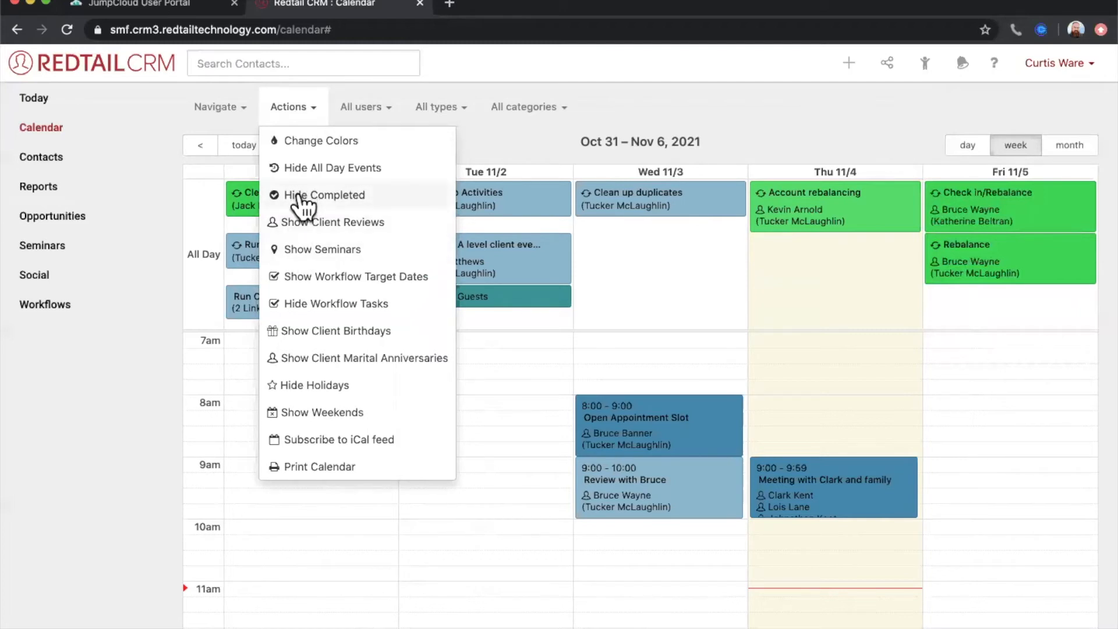
- Hide the completed activities in the calendar's week view
{"action": "left_click", "coordinate": [518, 139]}
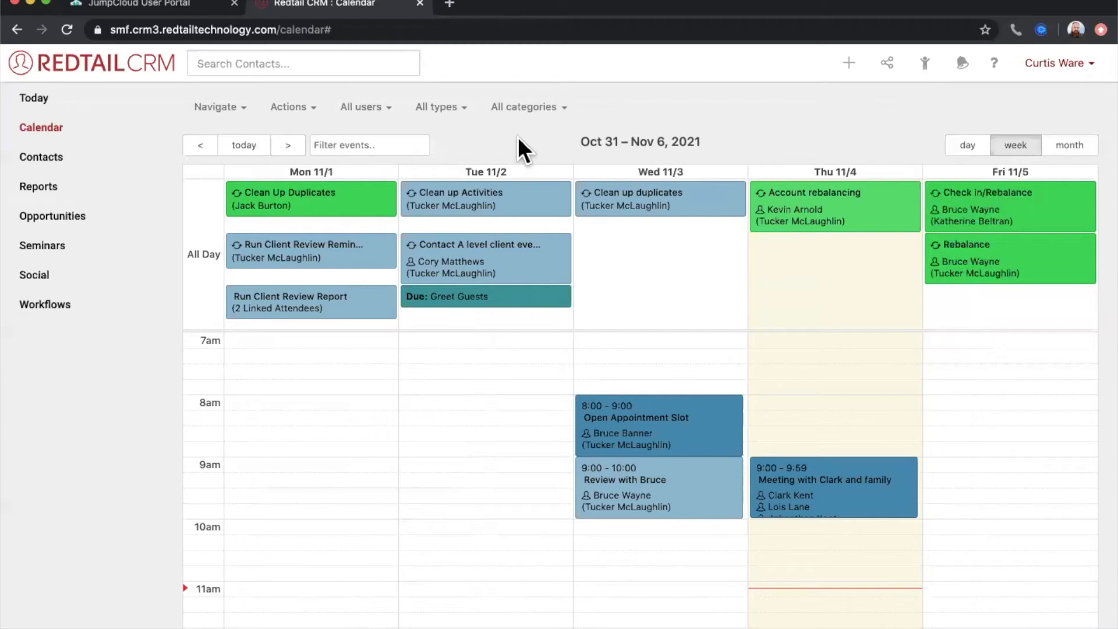
{"action": "left_click", "coordinate": [272, 112]}
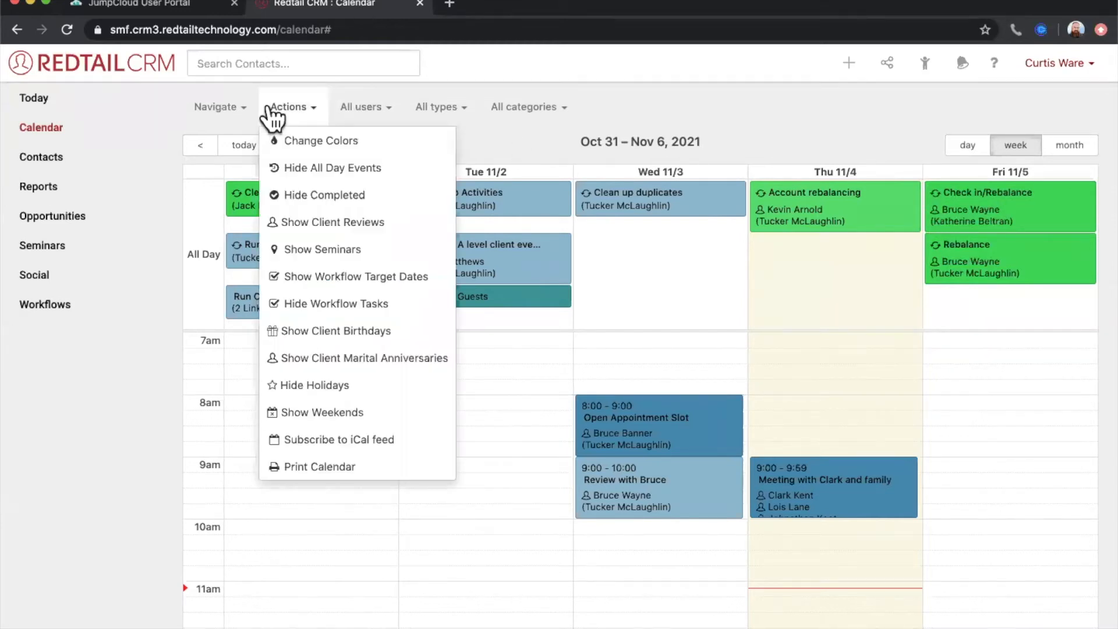
{"action": "left_click", "coordinate": [317, 195]}
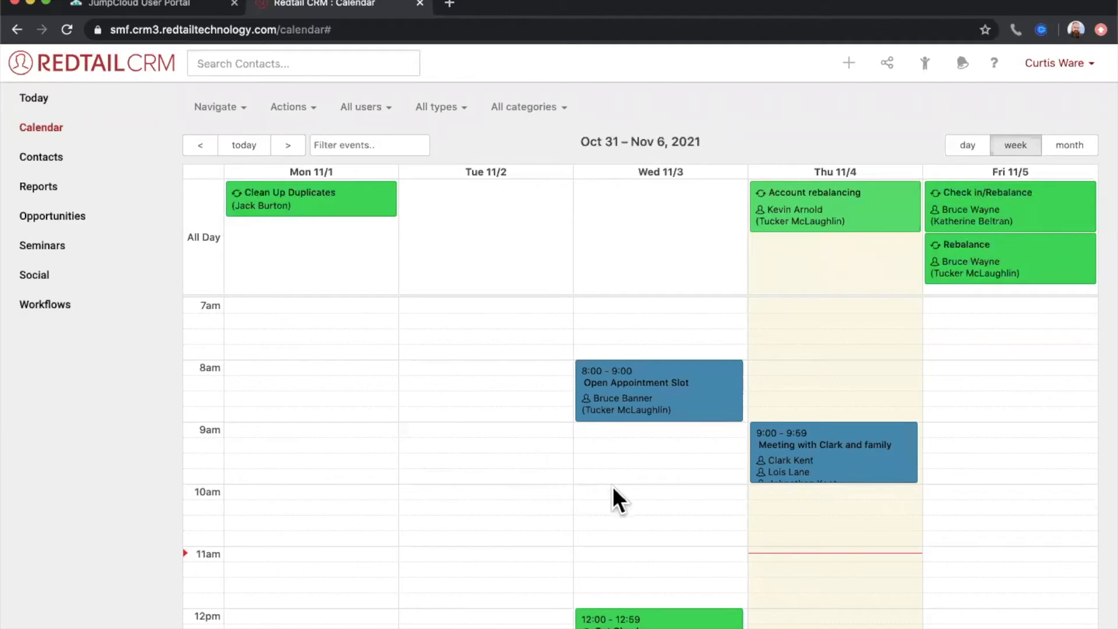
- Mark the Thursday 11/4 3:00–4:00 phone call activity as complete, and check its time slot in the calendar's week view
{"action": "scroll", "coordinate": [613, 486], "scroll_direction": "down", "scroll_amount": 6}
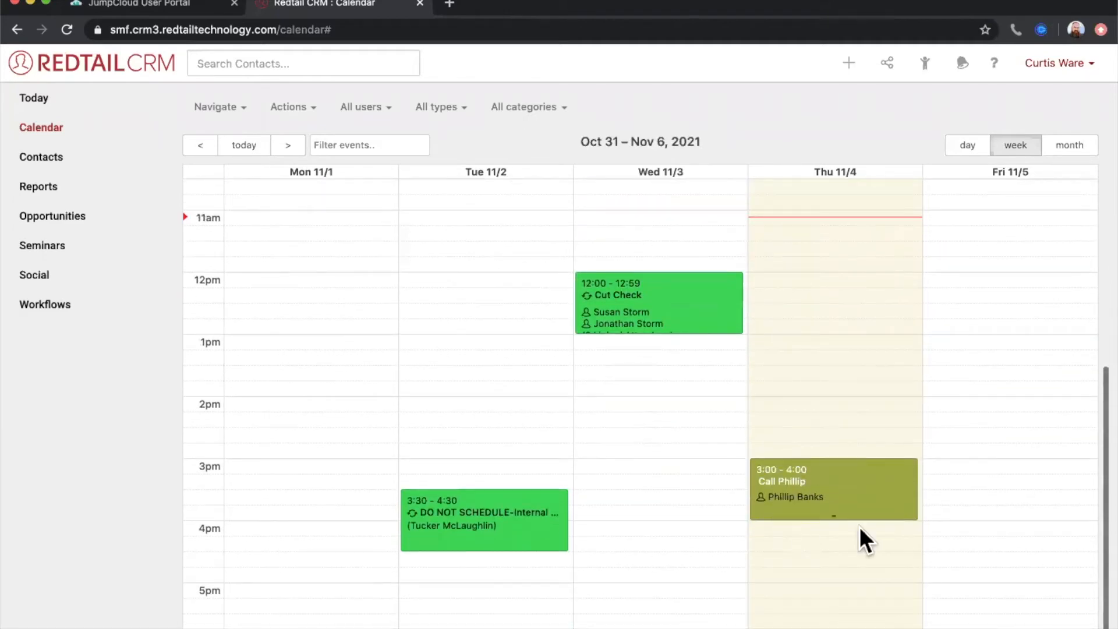
{"action": "left_click", "coordinate": [868, 494]}
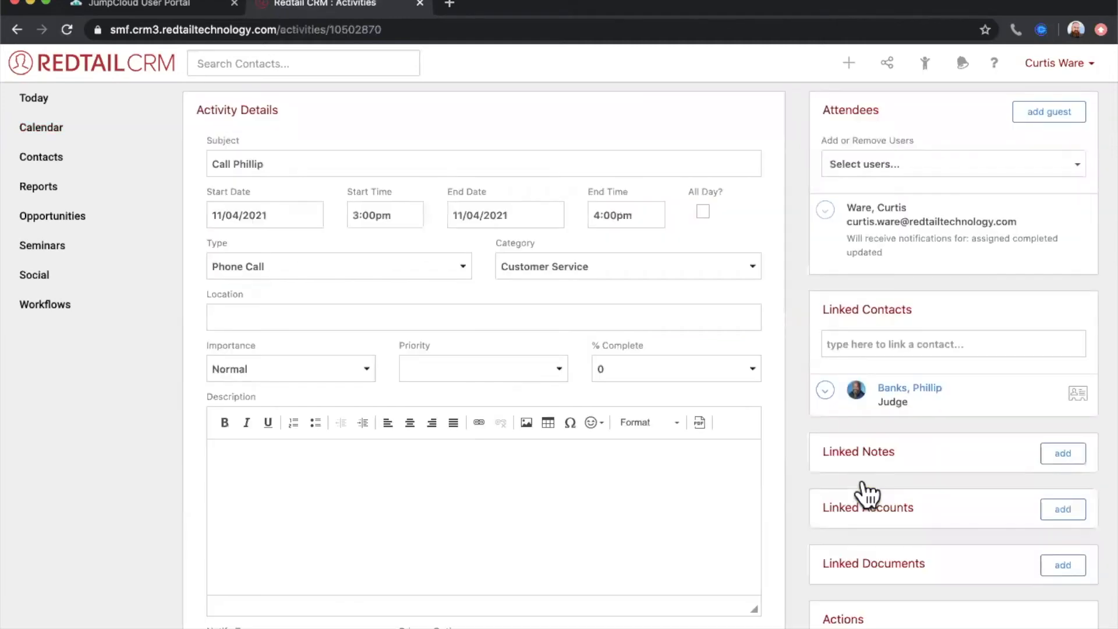
{"action": "scroll", "coordinate": [985, 460], "scroll_direction": "down", "scroll_amount": 3}
{"action": "left_click", "coordinate": [876, 508]}
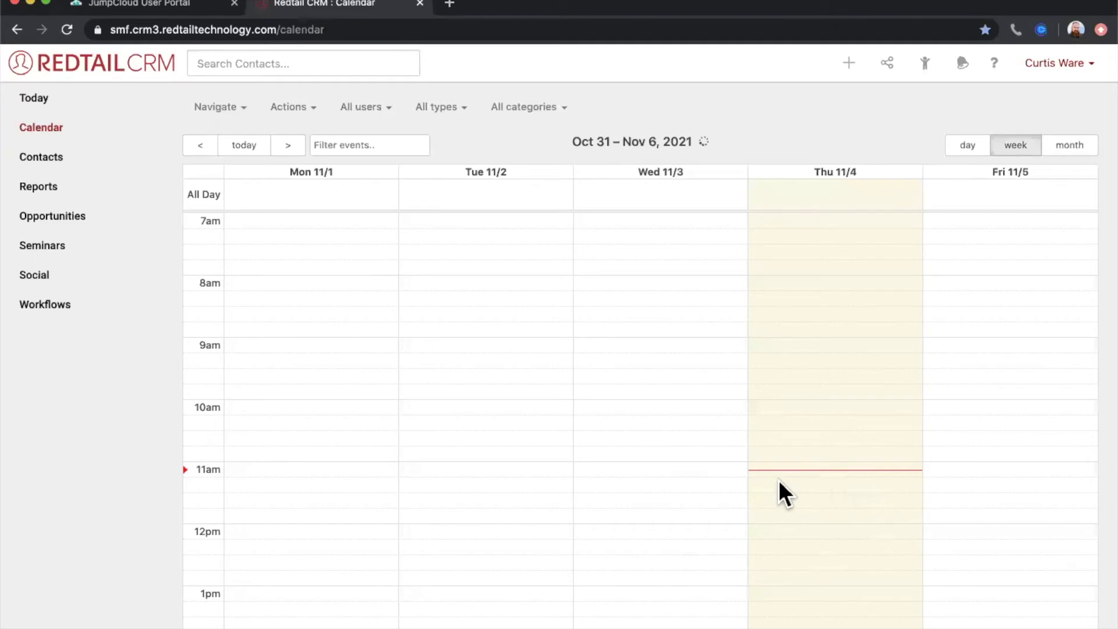
{"action": "scroll", "coordinate": [786, 480], "scroll_direction": "down", "scroll_amount": 5}
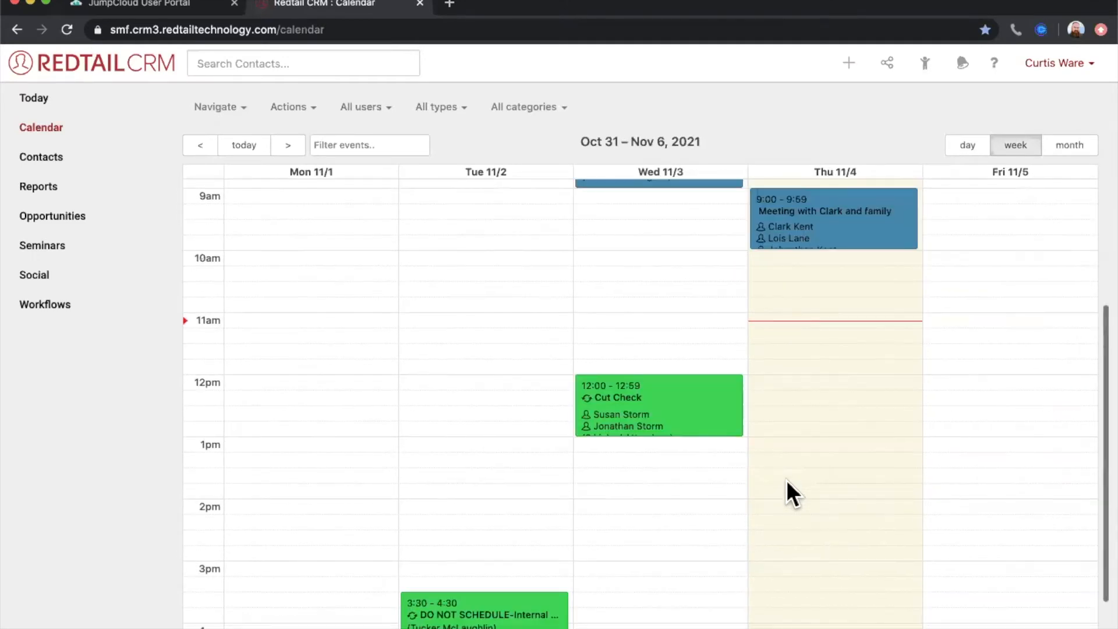
{"action": "scroll", "coordinate": [858, 488], "scroll_direction": "down", "scroll_amount": 3}
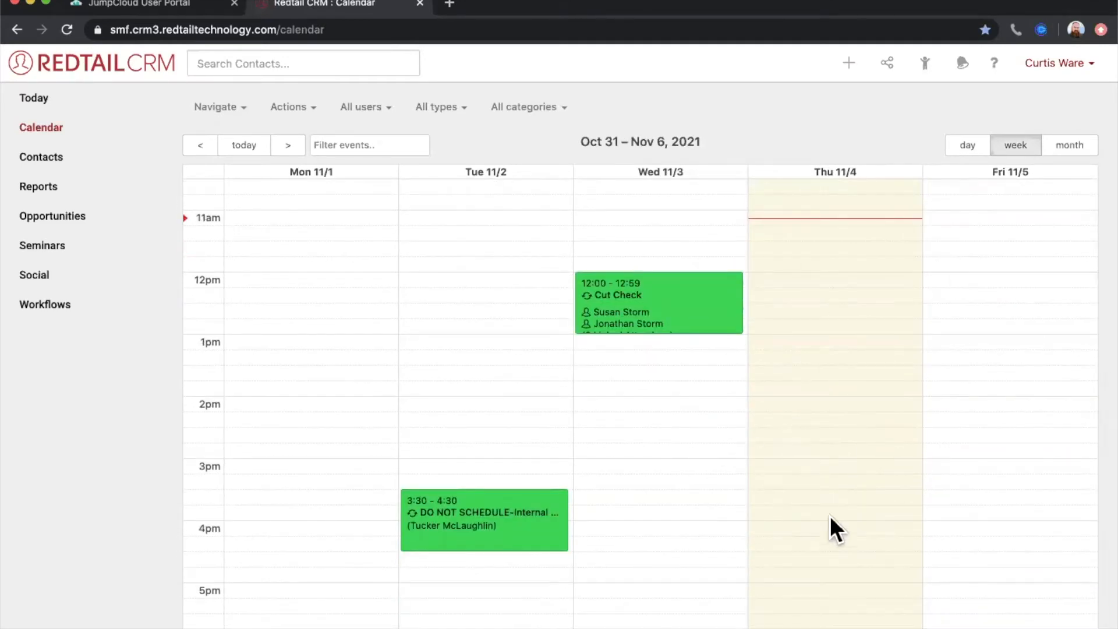
- Show the completed activities in the calendar again, and look over the week's activities
{"action": "left_click", "coordinate": [293, 108]}
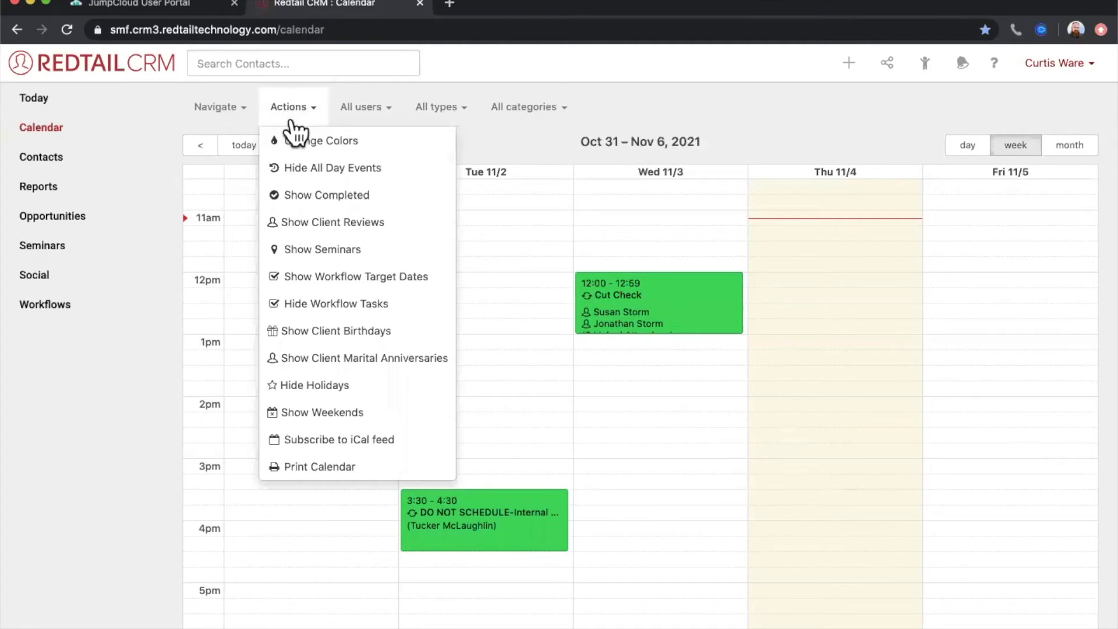
{"action": "left_click", "coordinate": [294, 195]}
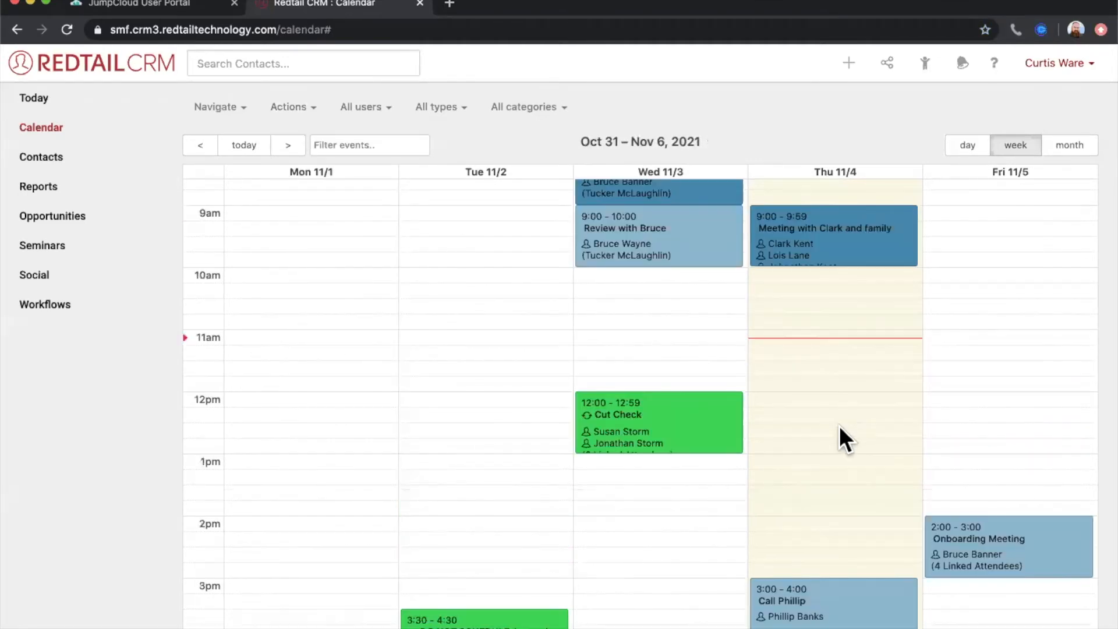
{"action": "scroll", "coordinate": [840, 425], "scroll_direction": "down", "scroll_amount": 1}
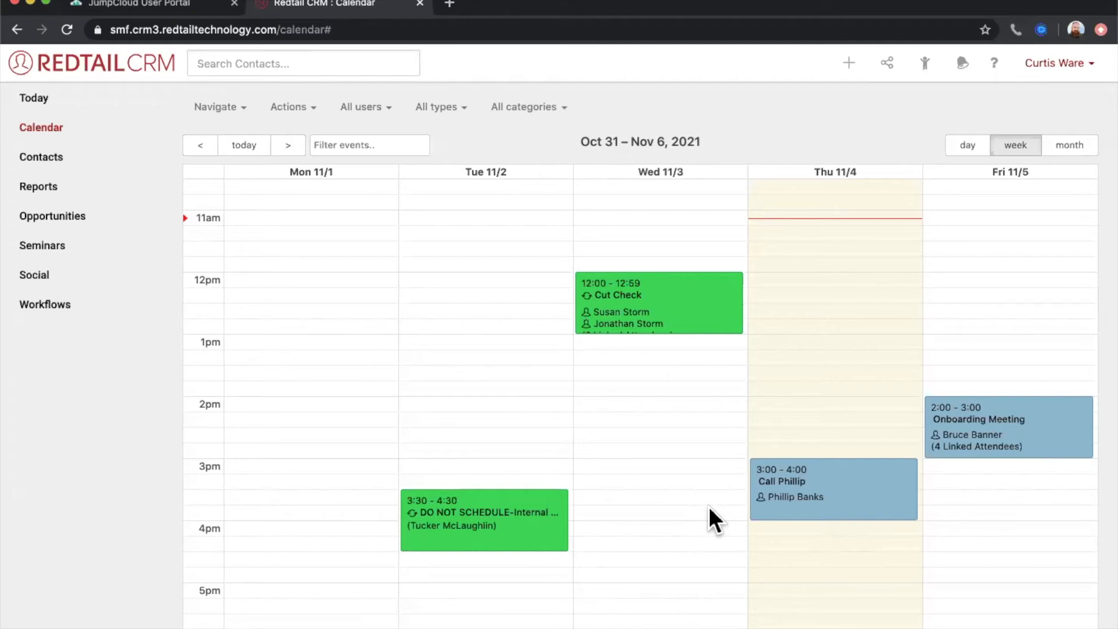
{"action": "scroll", "coordinate": [709, 508], "scroll_direction": "up", "scroll_amount": 8}
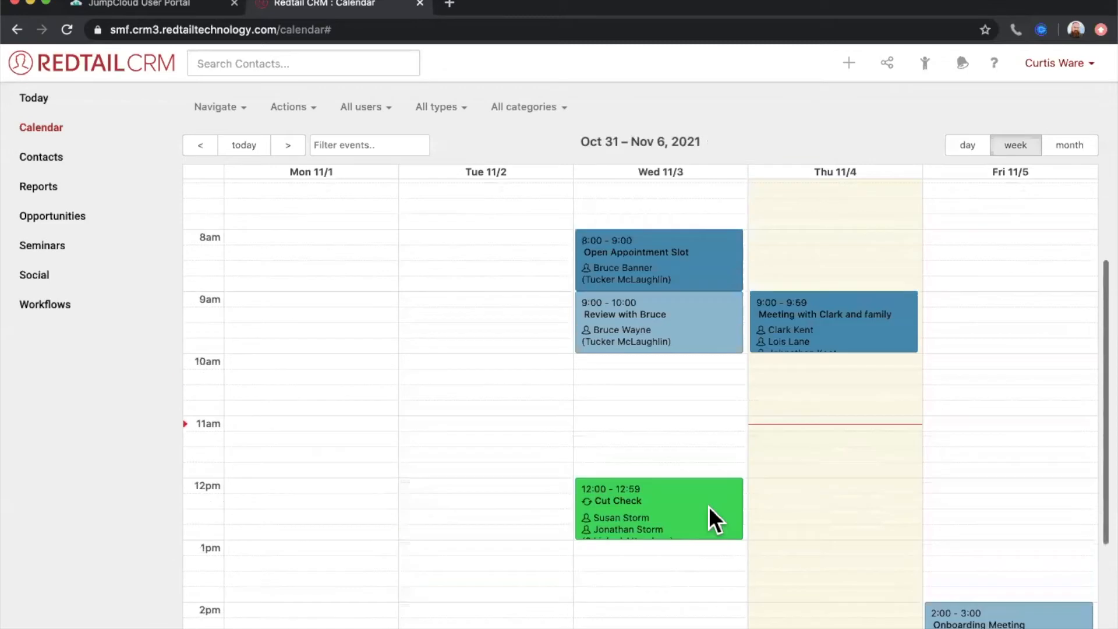
{"action": "scroll", "coordinate": [806, 536], "scroll_direction": "down", "scroll_amount": 8}
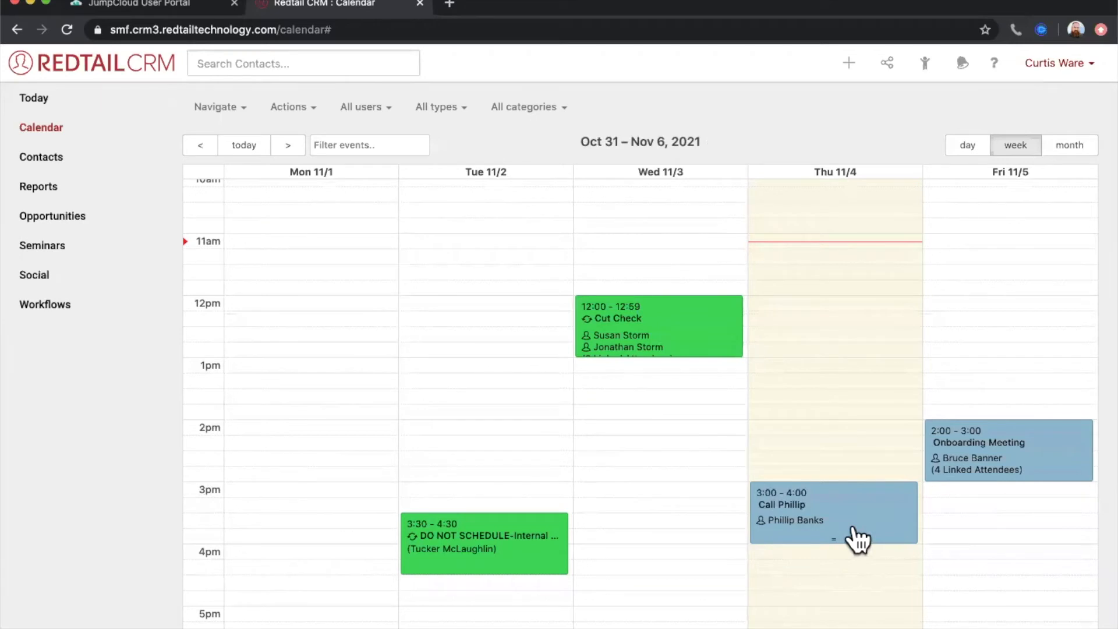
{"action": "scroll", "coordinate": [815, 466], "scroll_direction": "up", "scroll_amount": 8}
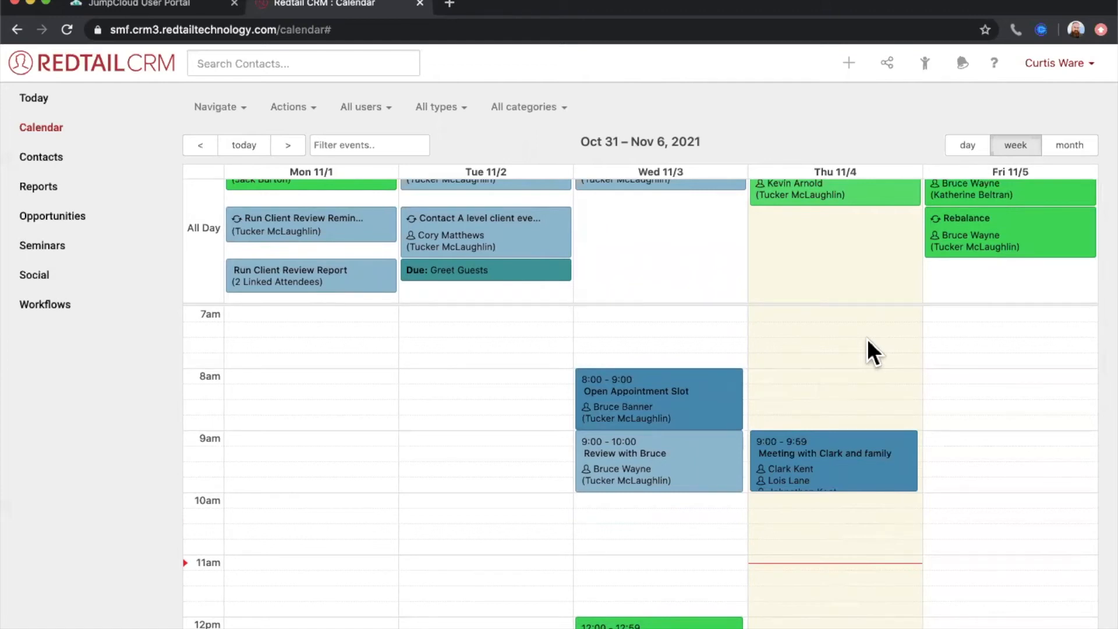
{"action": "scroll", "coordinate": [827, 402], "scroll_direction": "down", "scroll_amount": 3}
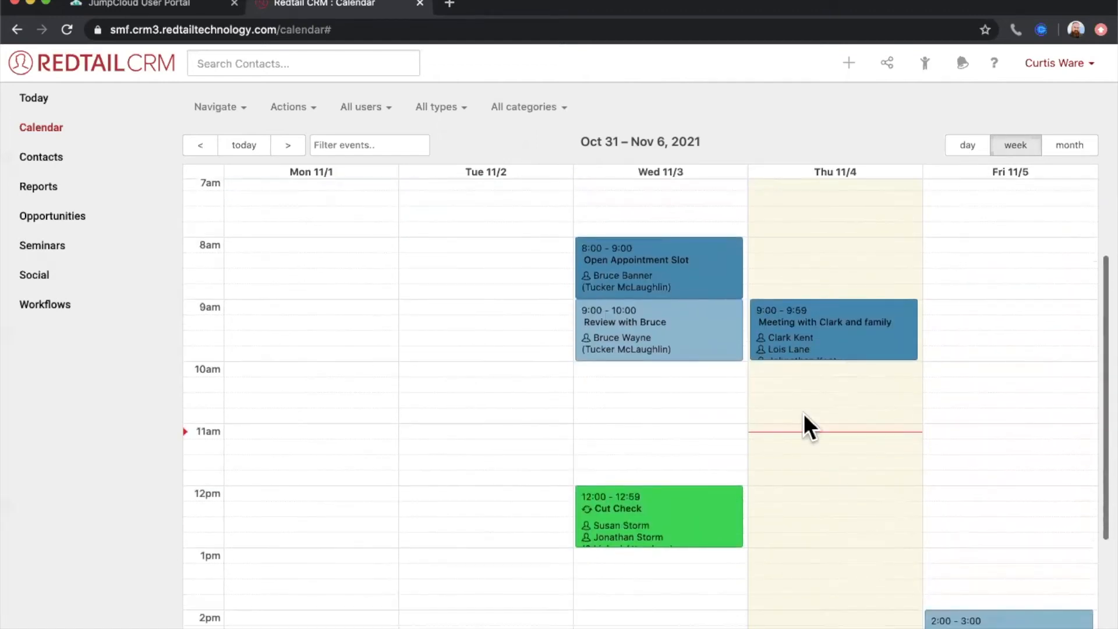
- Look through the types available for a new activity on Thursday 11/4 at 11:00am, and discard the activity
{"action": "left_click", "coordinate": [766, 435]}
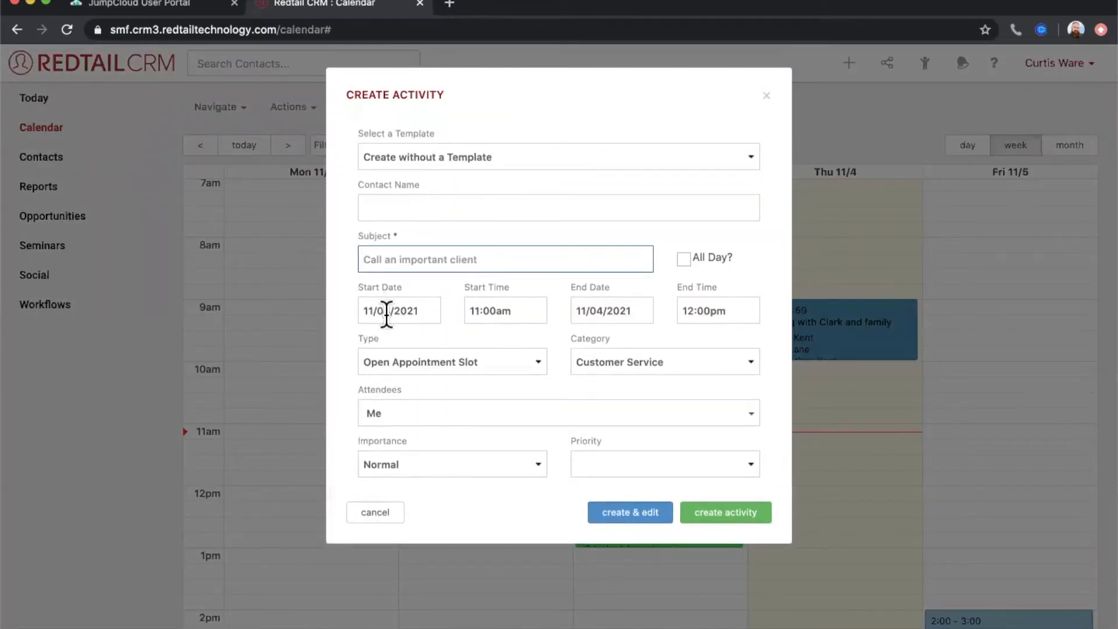
{"action": "left_click", "coordinate": [383, 338]}
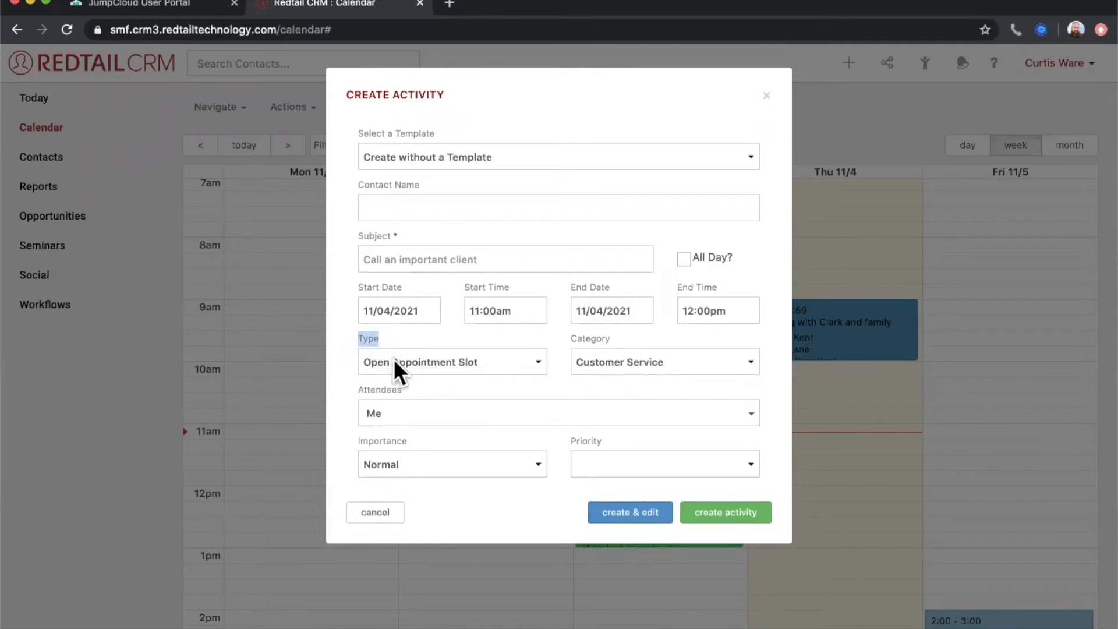
{"action": "left_click", "coordinate": [396, 363]}
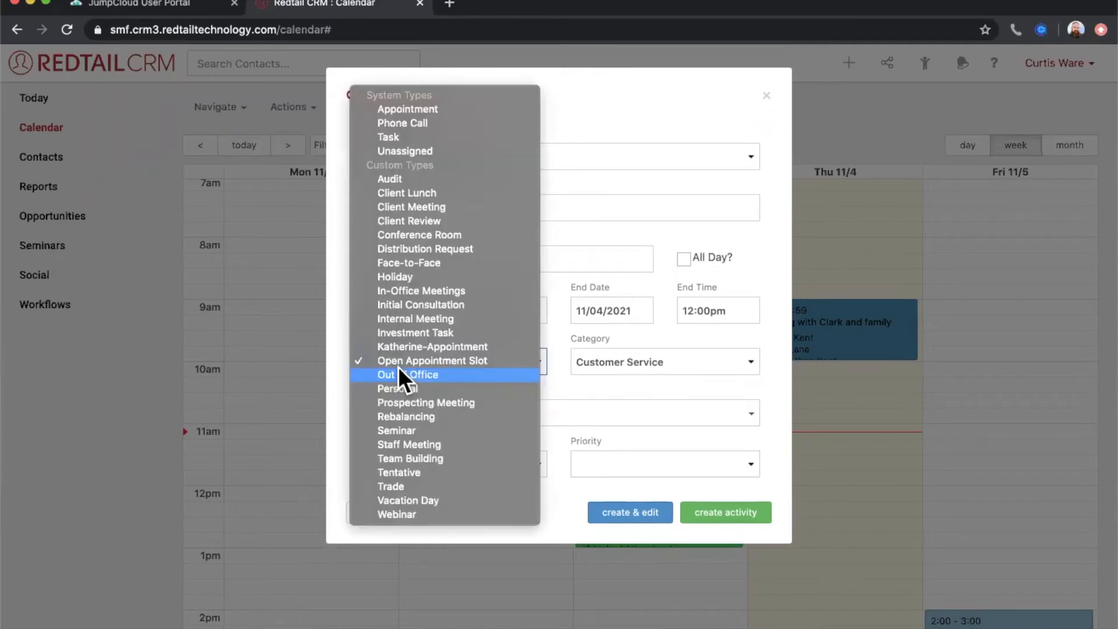
{"action": "left_click", "coordinate": [337, 364]}
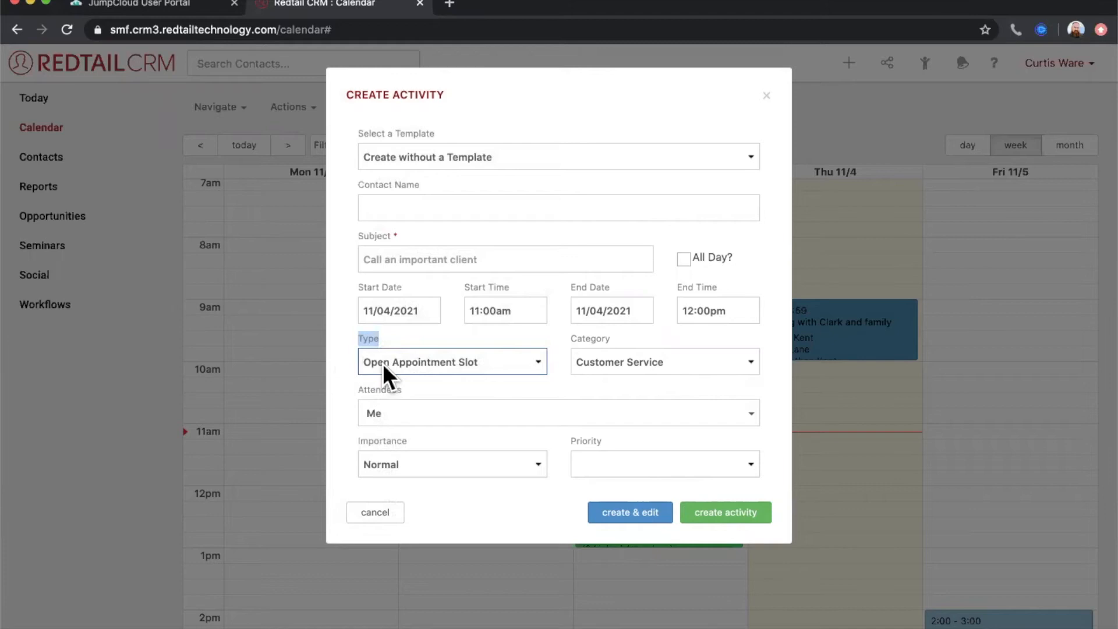
{"action": "left_click", "coordinate": [357, 513]}
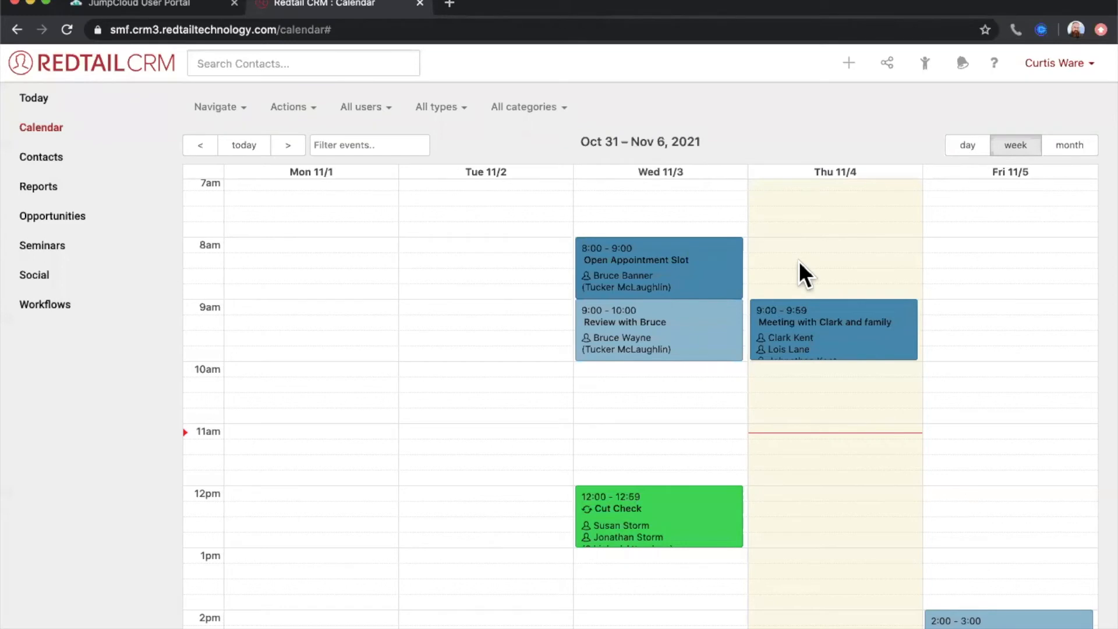
- Set the Appointment background color to yellow #fadd05 in the calendar colors, and save the colors
{"action": "left_click", "coordinate": [301, 114]}
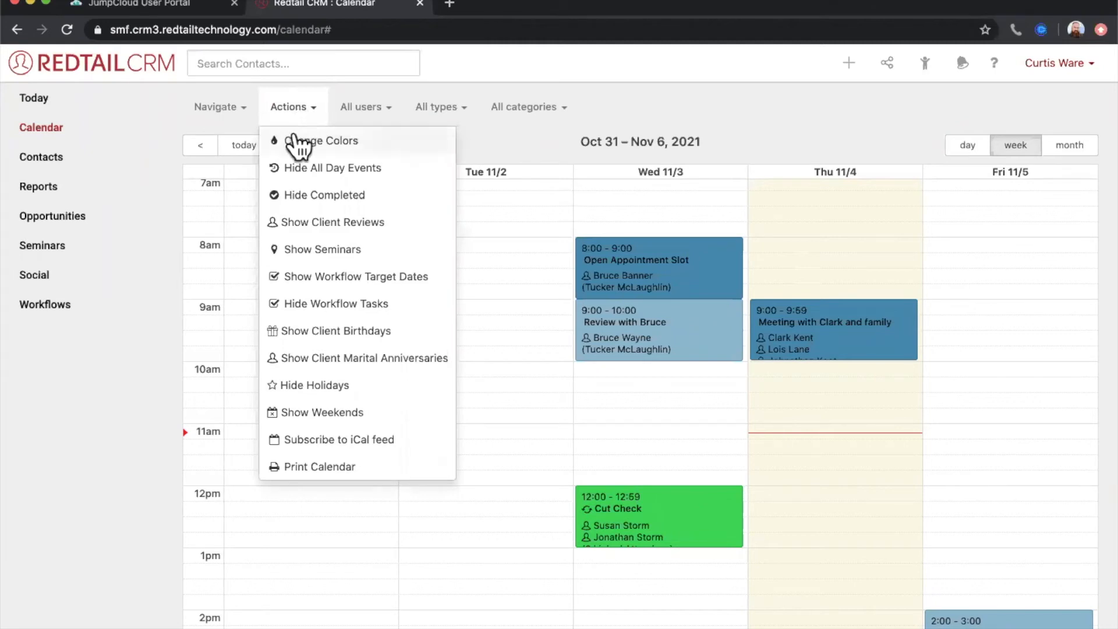
{"action": "left_click", "coordinate": [308, 143]}
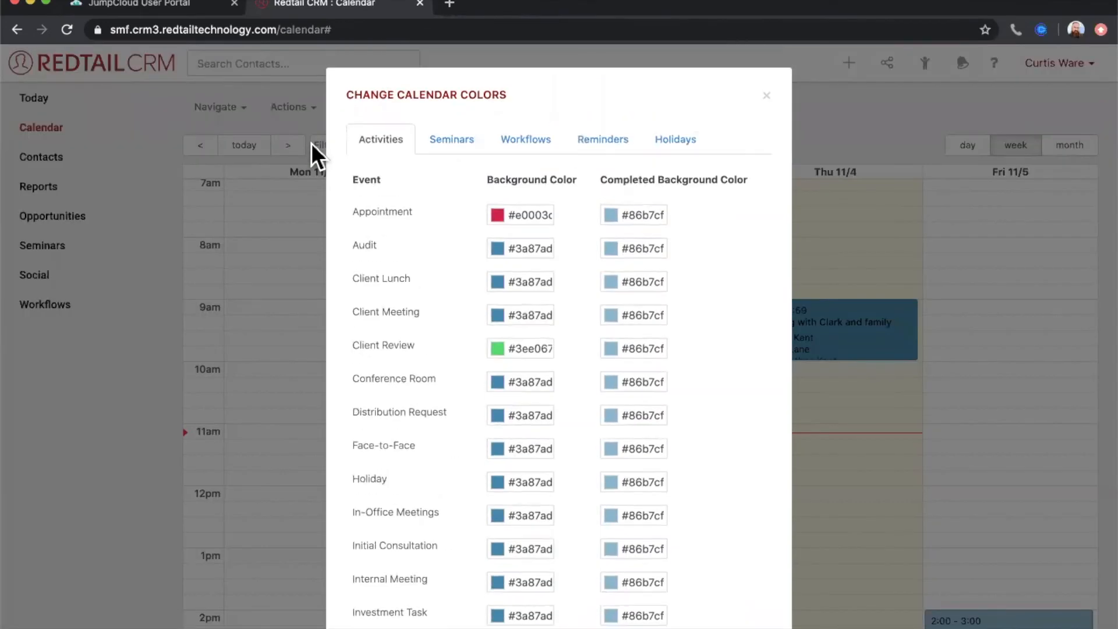
{"action": "scroll", "coordinate": [434, 296], "scroll_direction": "down", "scroll_amount": 6}
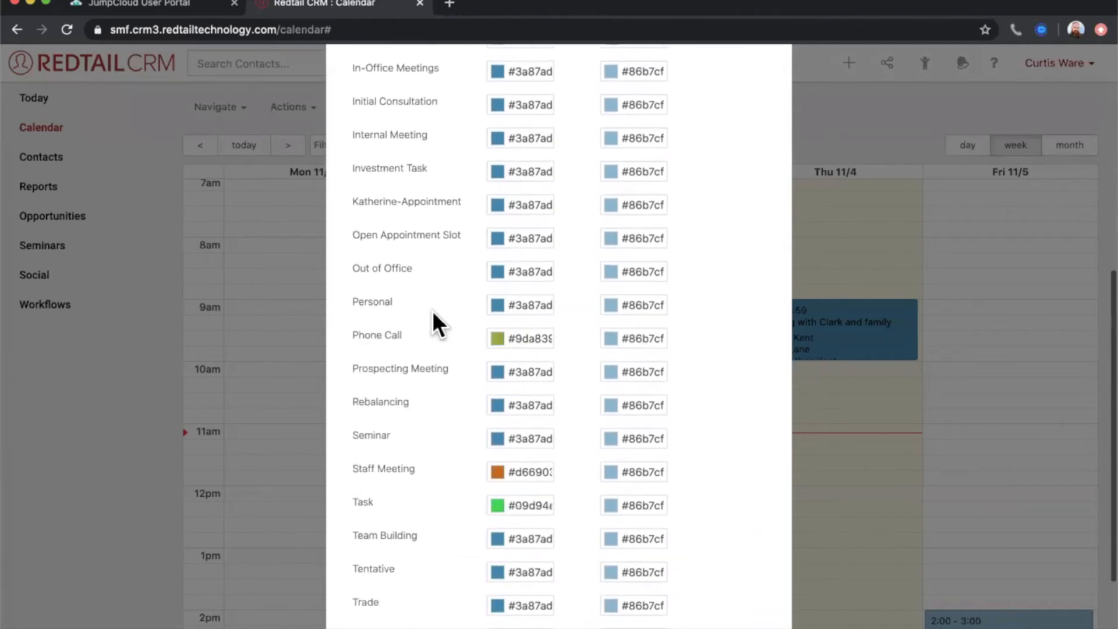
{"action": "scroll", "coordinate": [432, 310], "scroll_direction": "up", "scroll_amount": 10}
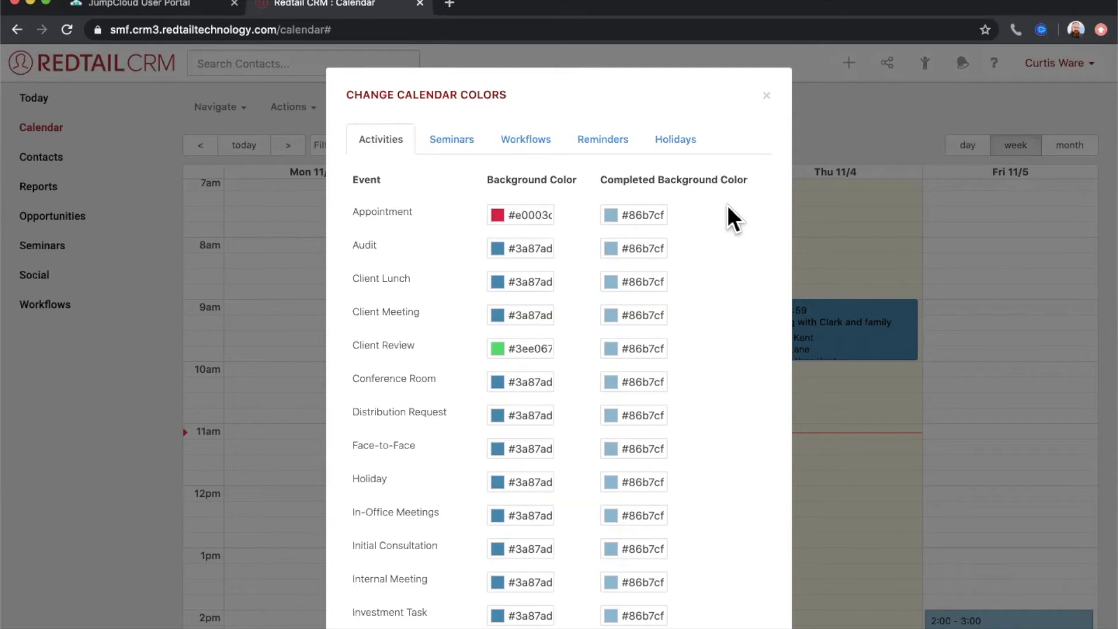
{"action": "left_click", "coordinate": [498, 215]}
{"action": "left_click_drag", "start_coordinate": [613, 269], "coordinate": [614, 325]}
{"action": "left_click_drag", "start_coordinate": [606, 241], "coordinate": [602, 230]}
{"action": "left_click", "coordinate": [446, 187]}
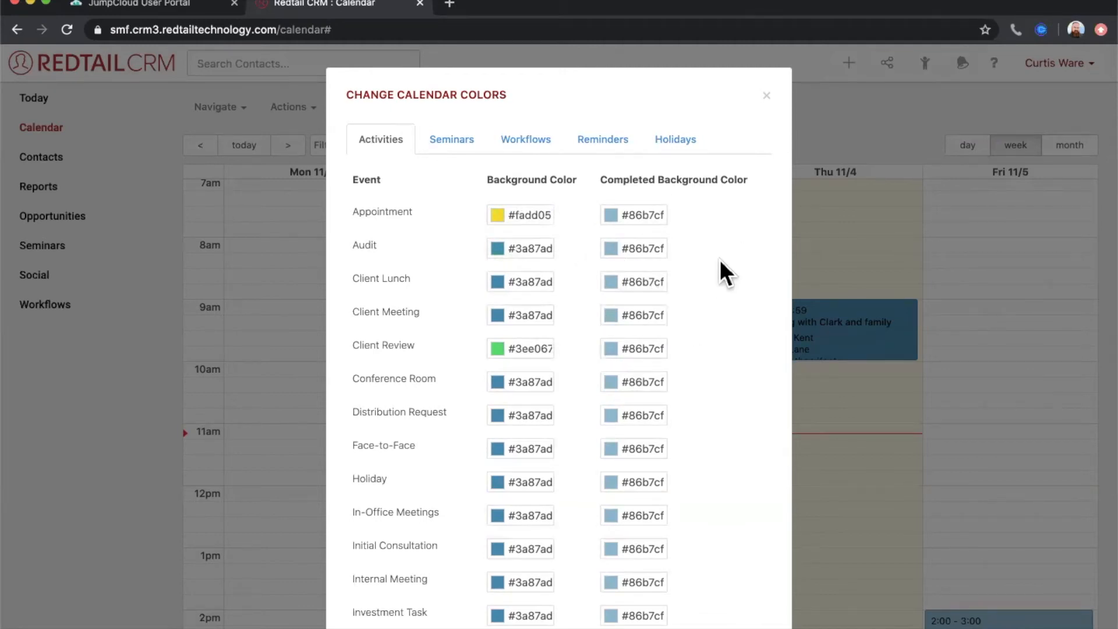
{"action": "left_click", "coordinate": [531, 217]}
{"action": "left_click", "coordinate": [474, 198]}
{"action": "scroll", "coordinate": [737, 240], "scroll_direction": "down", "scroll_amount": 10}
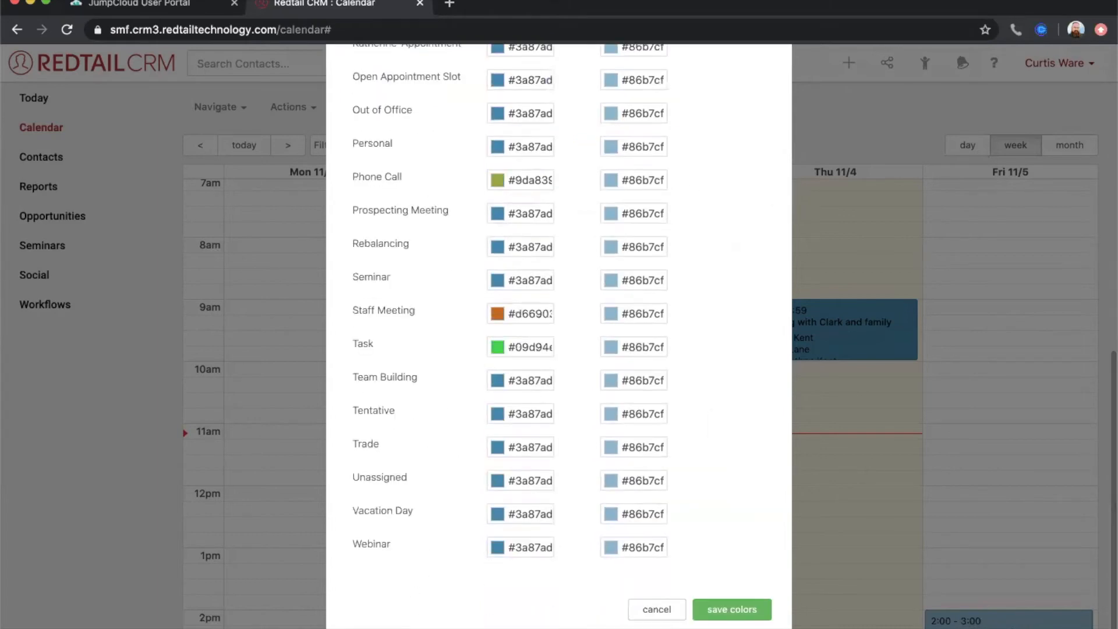
{"action": "left_click", "coordinate": [729, 609]}
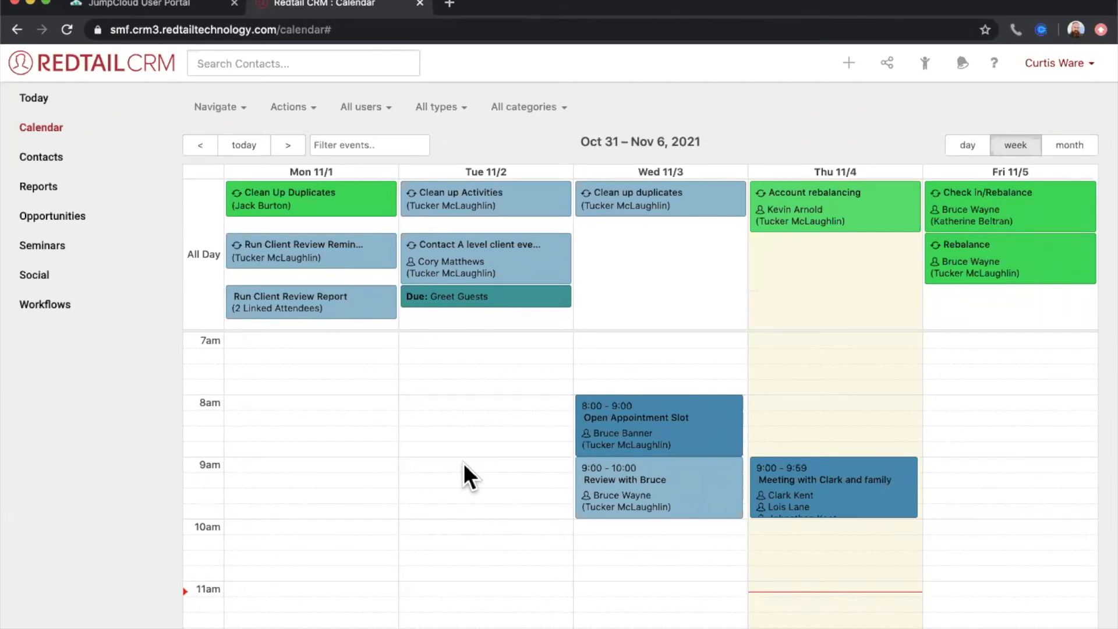
- Limit the calendar's user filter to Me instead of all users, and show the current week
{"action": "left_click", "coordinate": [367, 116]}
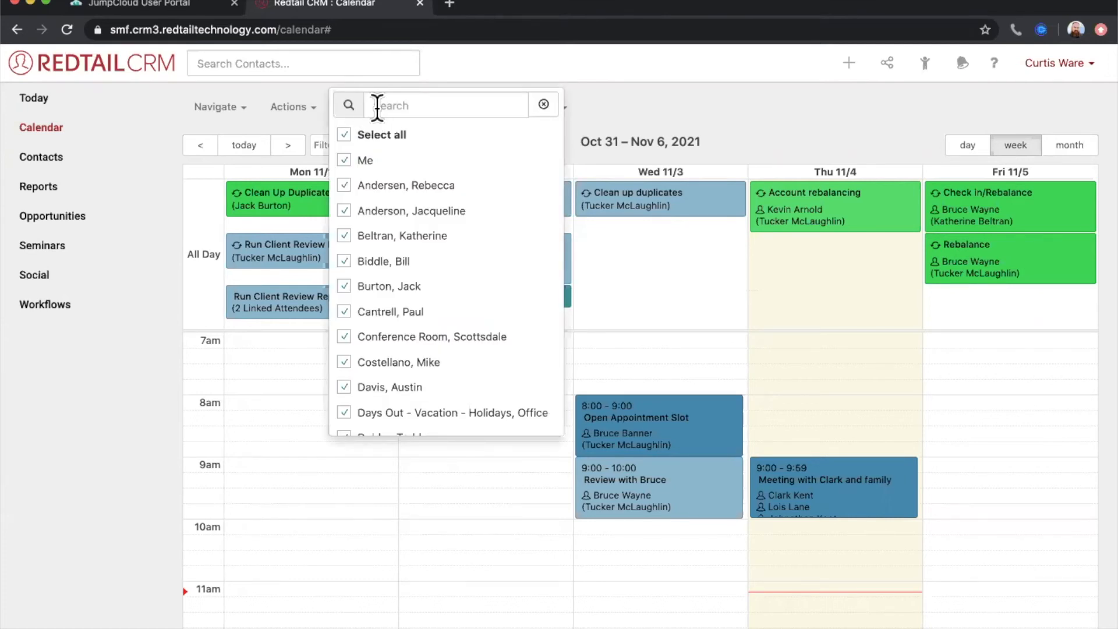
{"action": "left_click", "coordinate": [346, 138]}
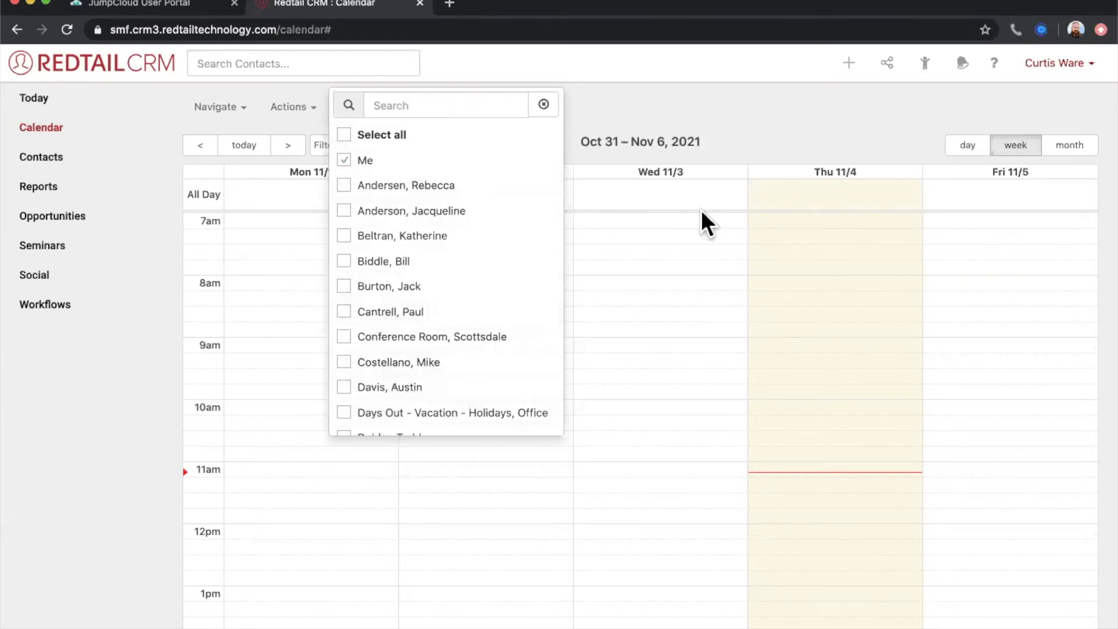
{"action": "left_click", "coordinate": [781, 129]}
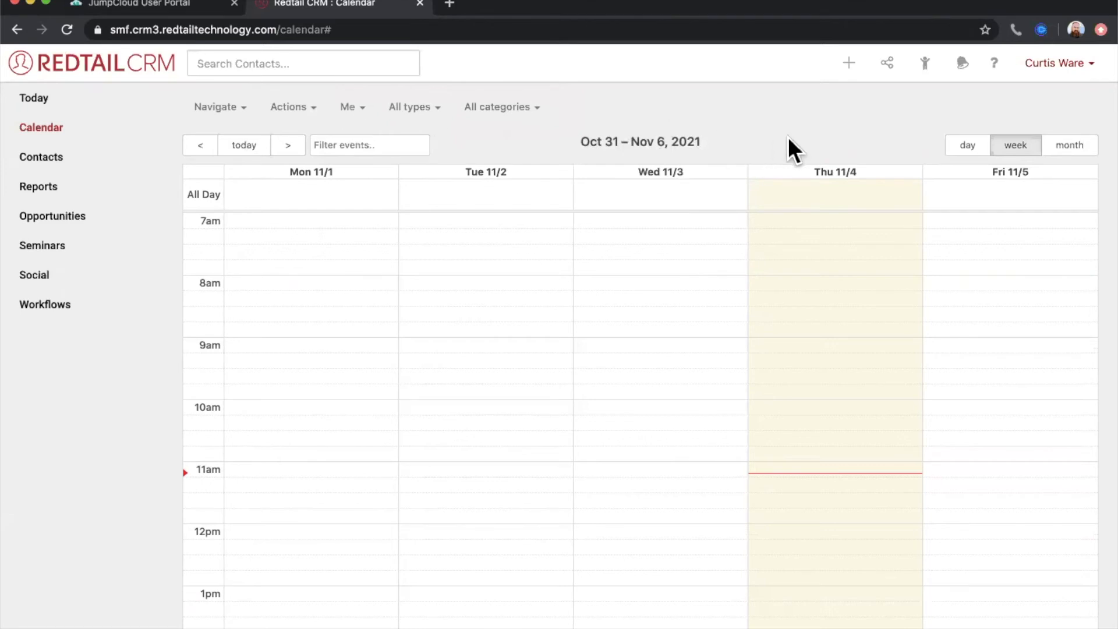
{"action": "left_click", "coordinate": [249, 149]}
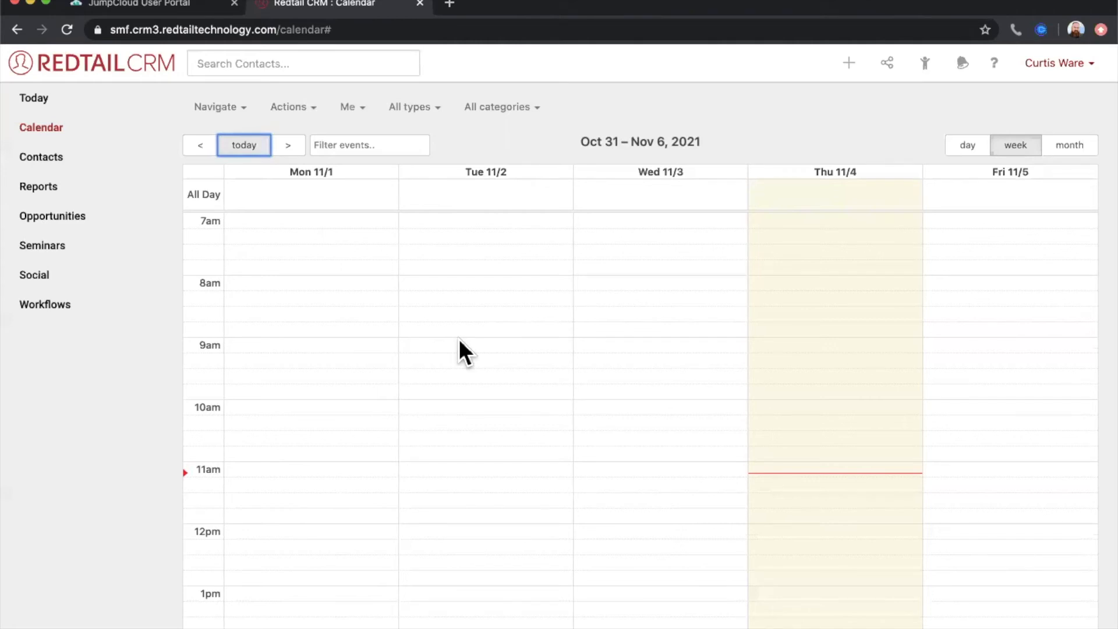
- Add the colleague assigned to the Wednesday 8:00 Open Appointment Slot to the calendar's user filter, alongside Me
{"action": "left_click", "coordinate": [357, 104]}
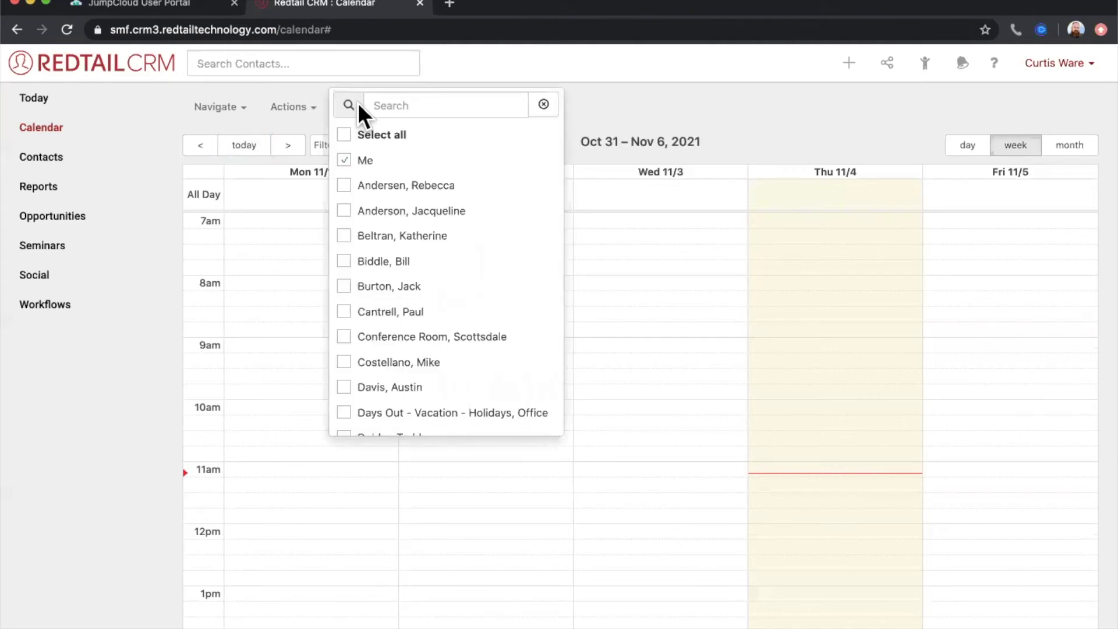
{"action": "scroll", "coordinate": [375, 278], "scroll_direction": "down", "scroll_amount": 1}
{"action": "scroll", "coordinate": [375, 278], "scroll_direction": "down", "scroll_amount": 5}
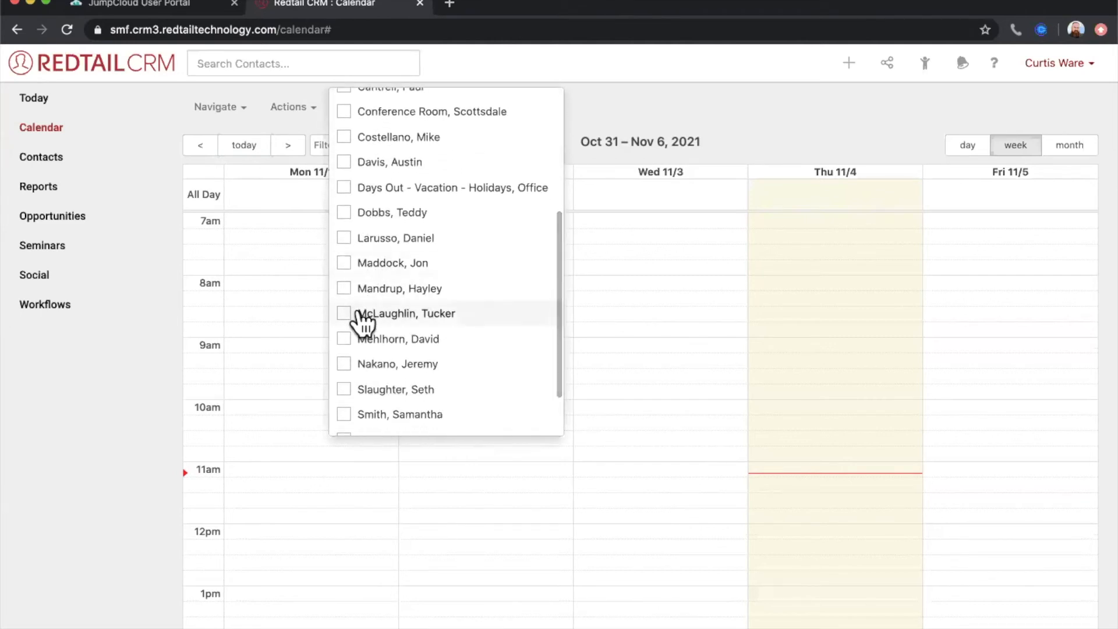
{"action": "scroll", "coordinate": [362, 320], "scroll_direction": "up", "scroll_amount": 1}
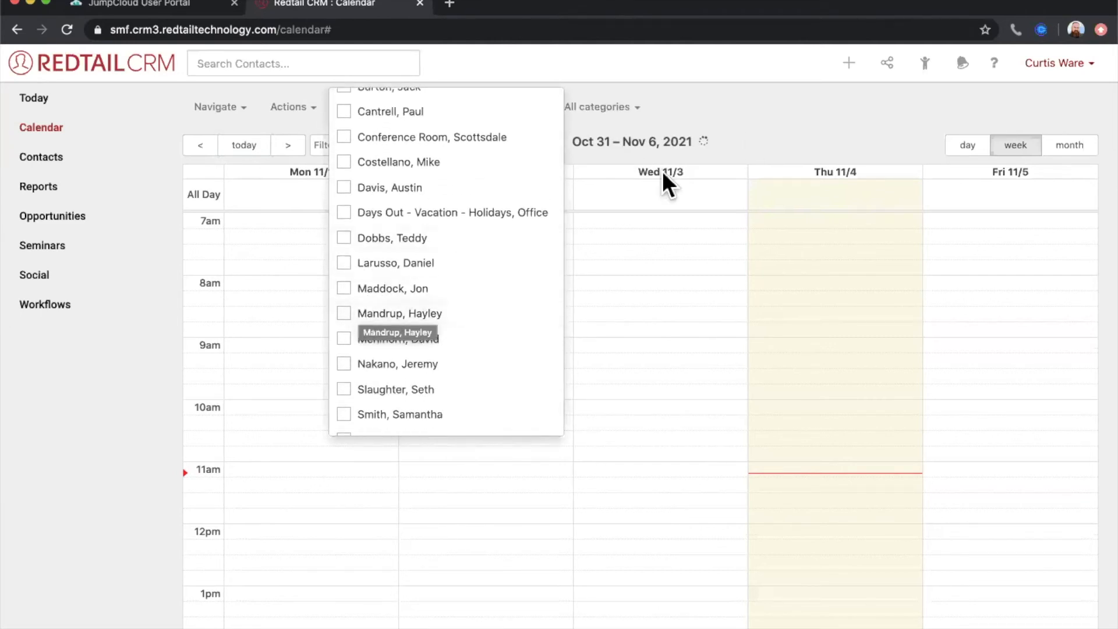
{"action": "left_click", "coordinate": [771, 116]}
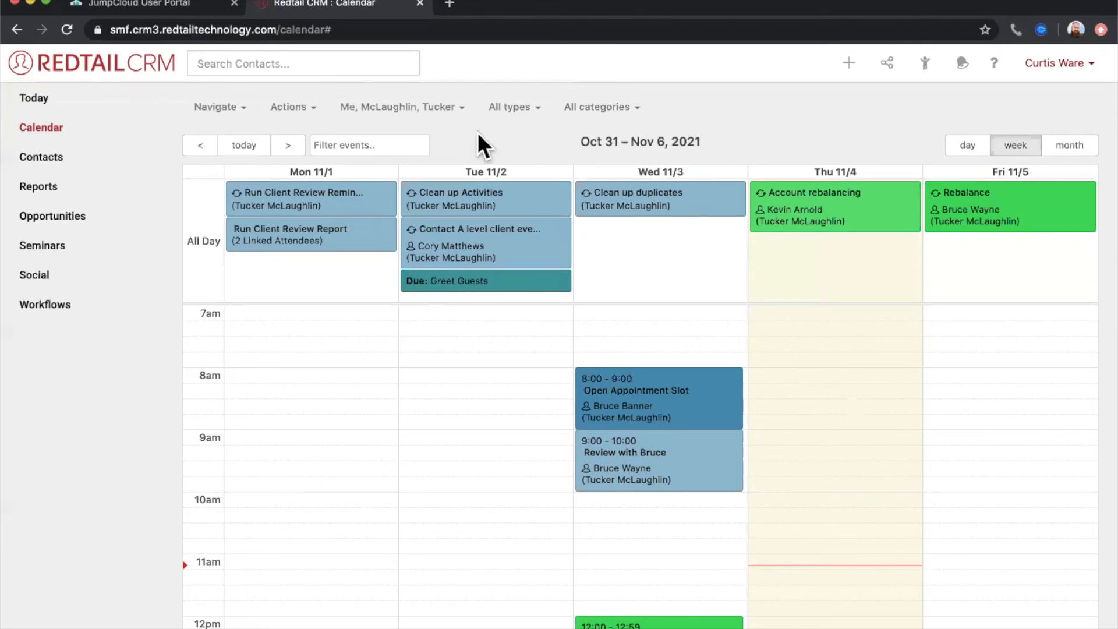
- Look through the activity types and categories available for filtering the calendar
{"action": "left_click", "coordinate": [505, 110]}
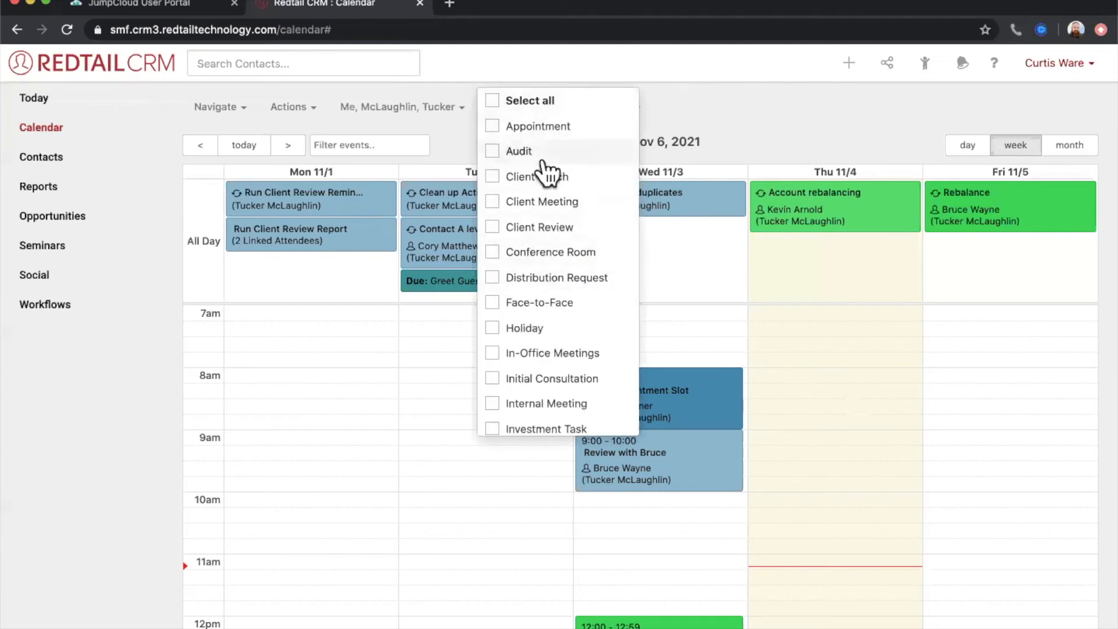
{"action": "left_click", "coordinate": [658, 111]}
{"action": "left_click", "coordinate": [627, 110]}
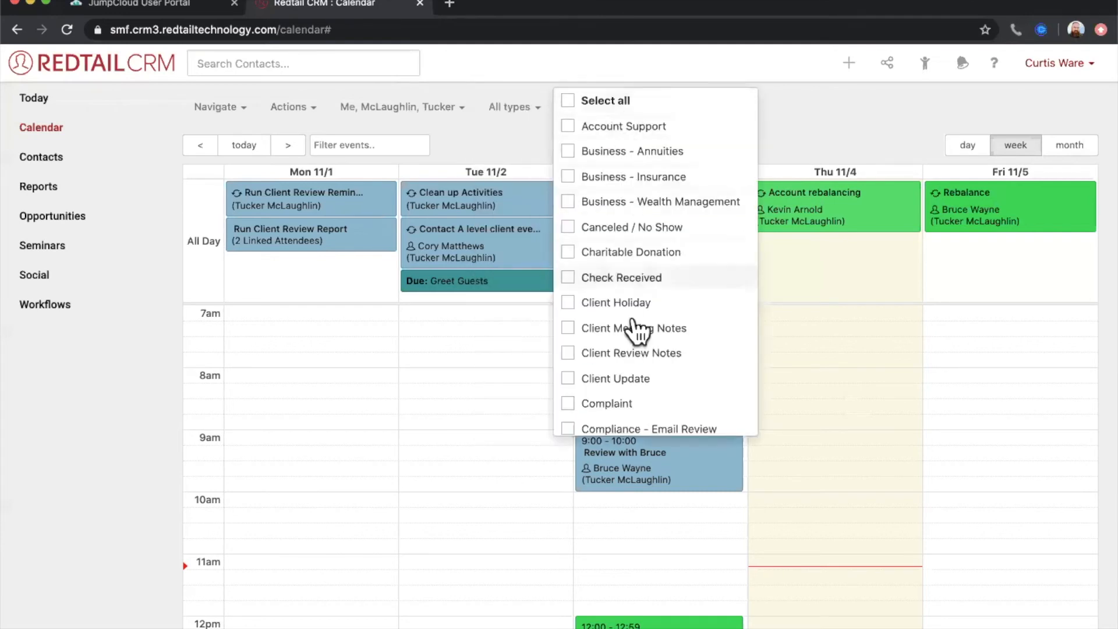
{"action": "left_click", "coordinate": [799, 124]}
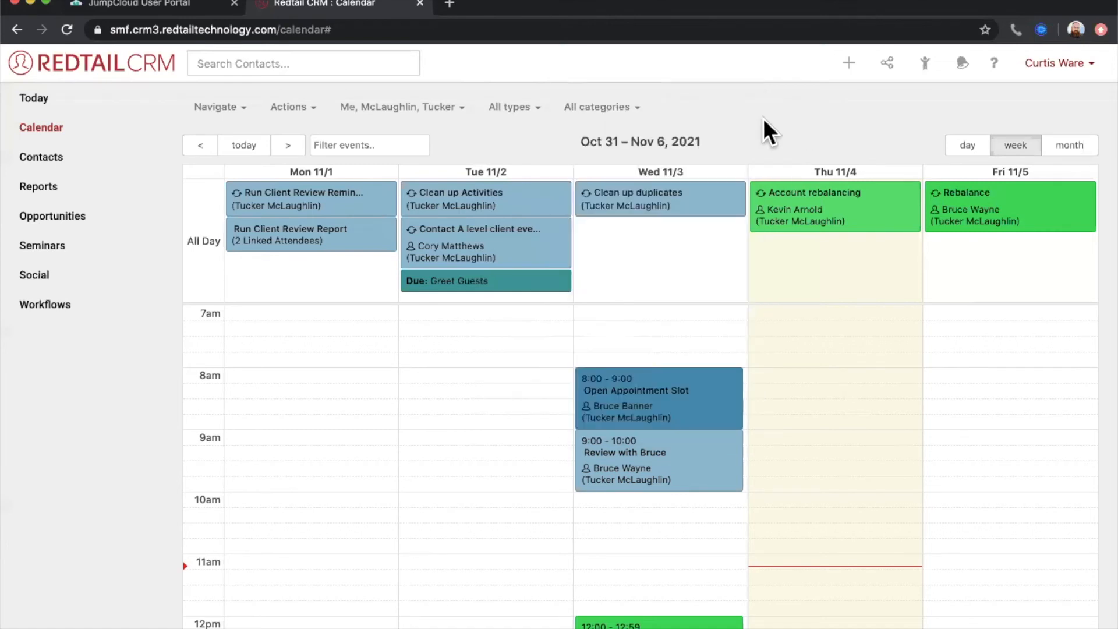
{"action": "left_click", "coordinate": [534, 117]}
{"action": "scroll", "coordinate": [536, 385], "scroll_direction": "down", "scroll_amount": 7}
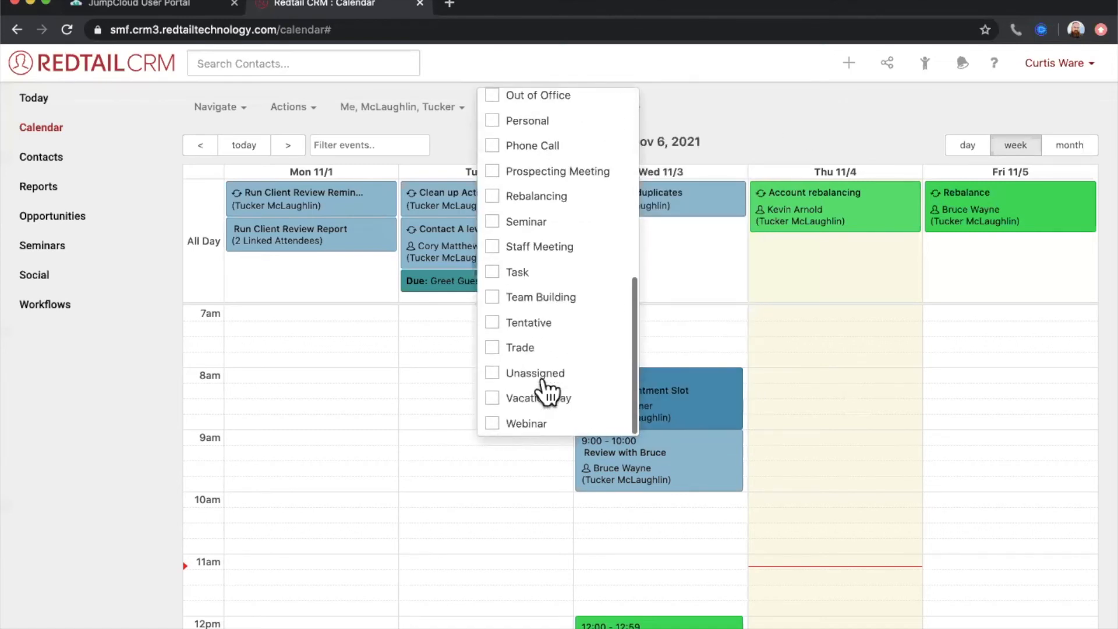
{"action": "scroll", "coordinate": [545, 390], "scroll_direction": "up", "scroll_amount": 7}
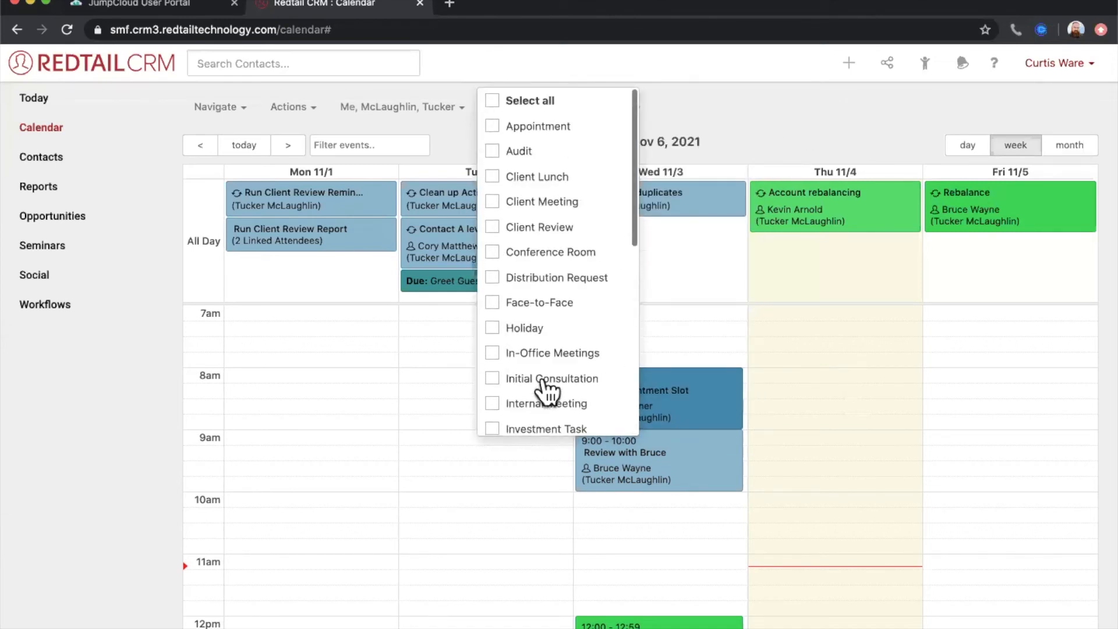
{"action": "left_click", "coordinate": [773, 119]}
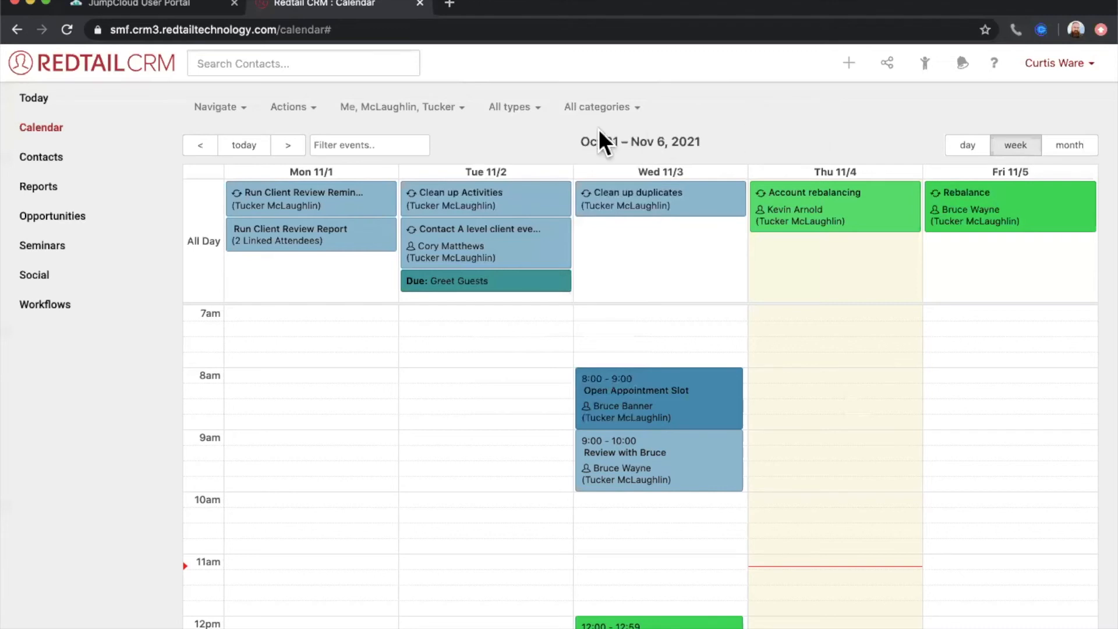
- Filter the calendar to the Client Meeting and Client Review activity types, and clear both types again
{"action": "left_click", "coordinate": [535, 113]}
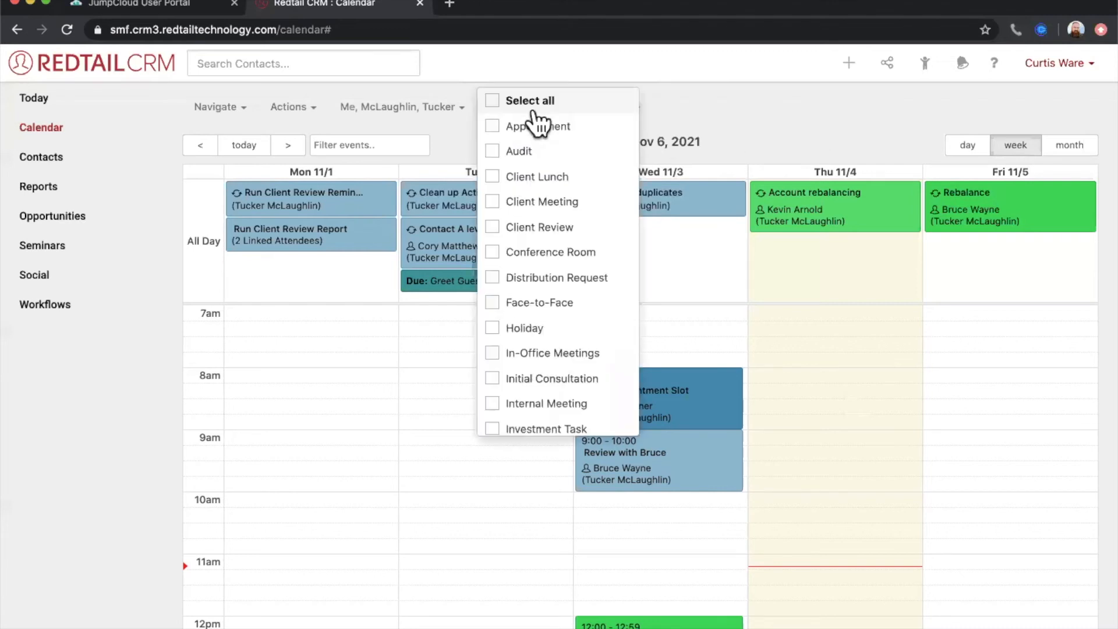
{"action": "left_click", "coordinate": [530, 204]}
{"action": "left_click", "coordinate": [530, 230]}
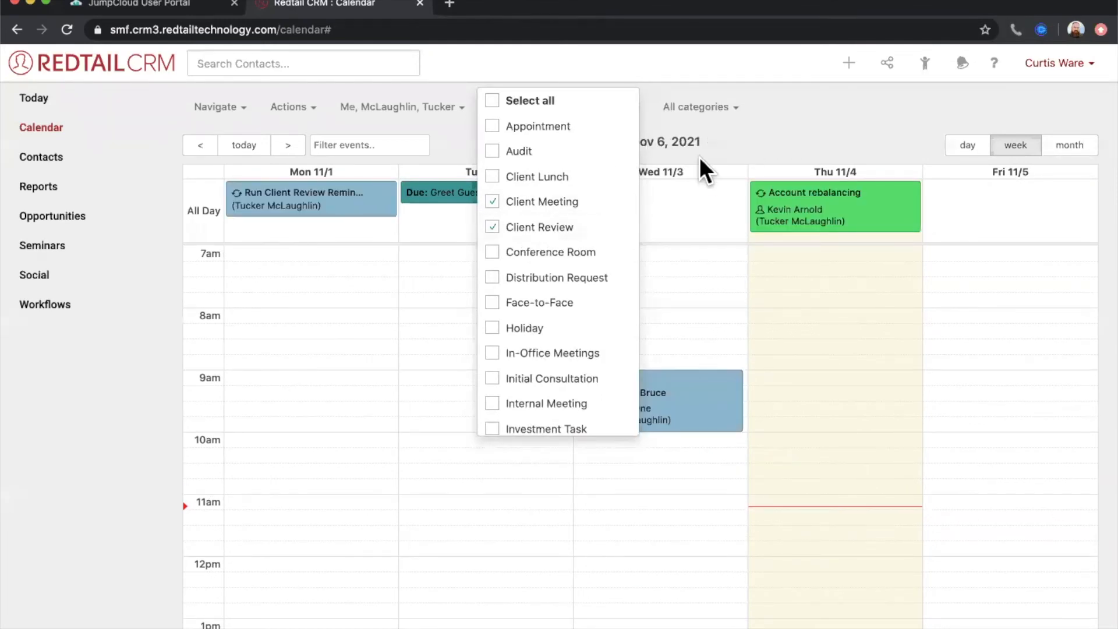
{"action": "left_click", "coordinate": [527, 229]}
{"action": "left_click", "coordinate": [540, 207]}
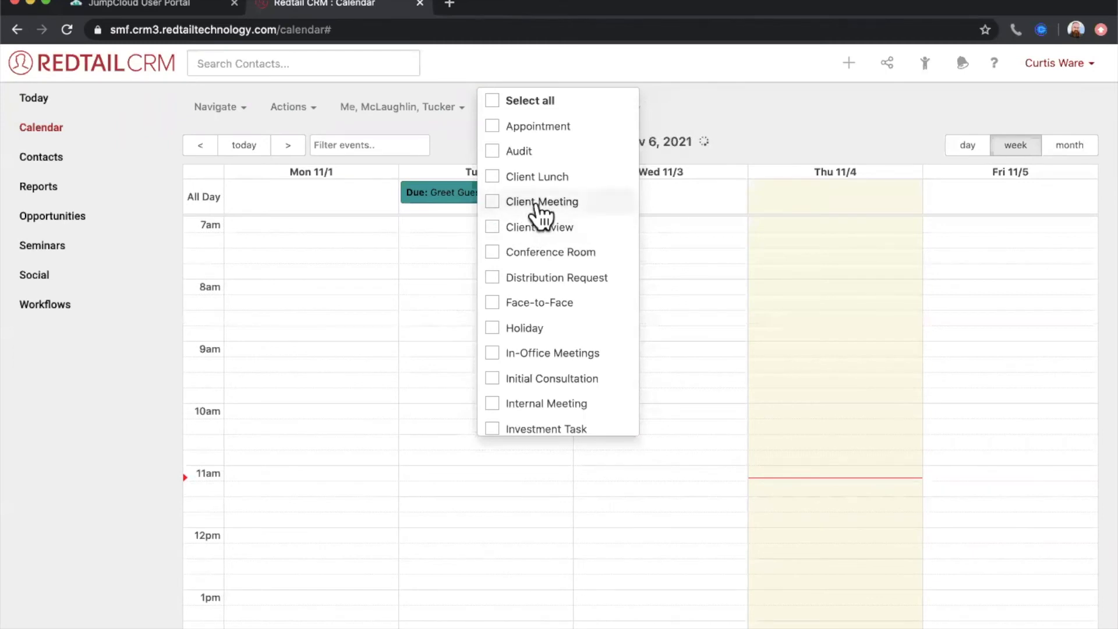
{"action": "left_click", "coordinate": [763, 128]}
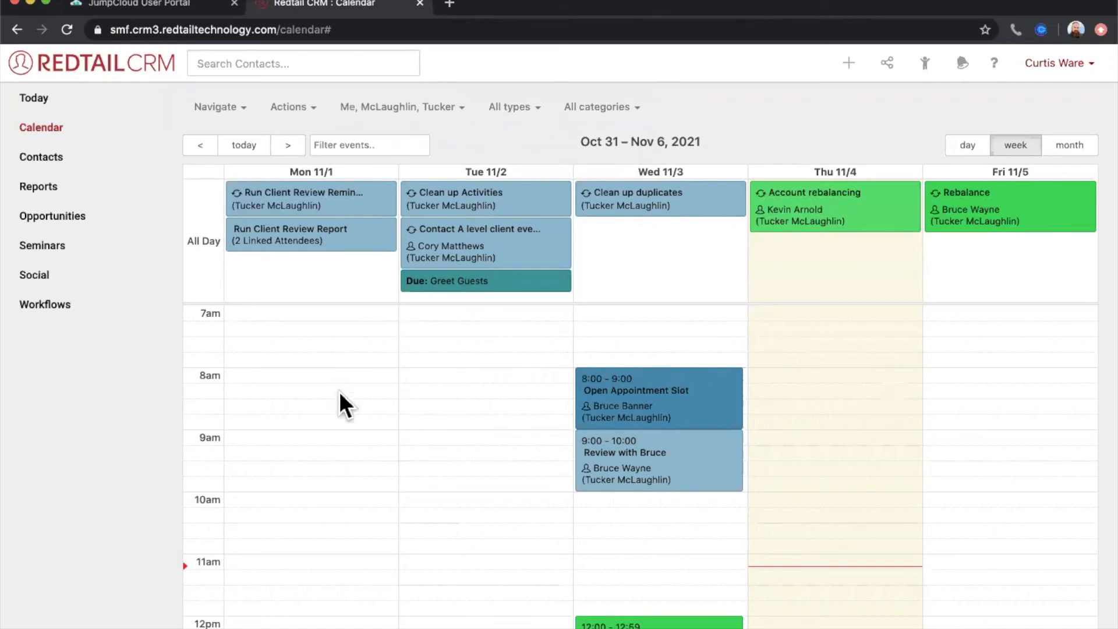
{"action": "left_click", "coordinate": [291, 113]}
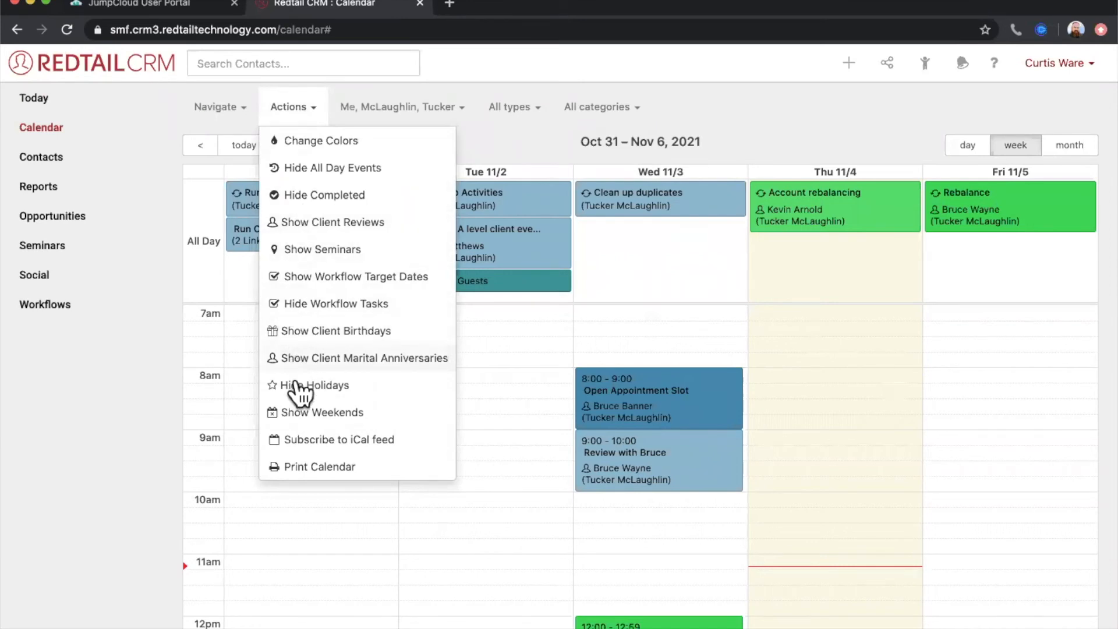
{"action": "left_click", "coordinate": [815, 127]}
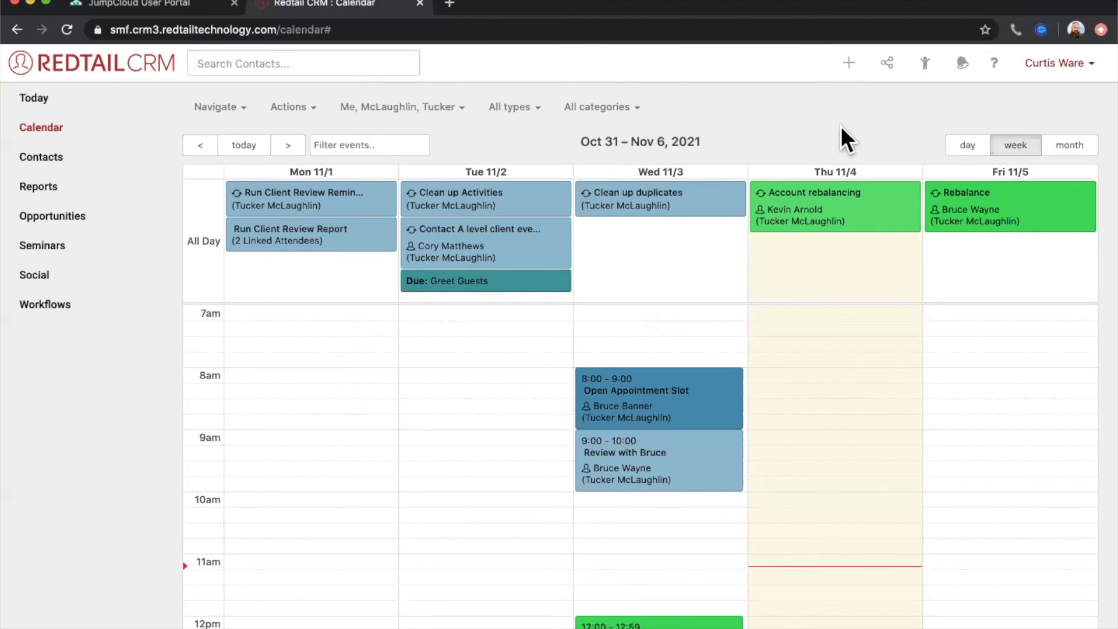
- Open the account preferences at the Calendar Management defaults for which items are shown
{"action": "left_click", "coordinate": [1064, 70]}
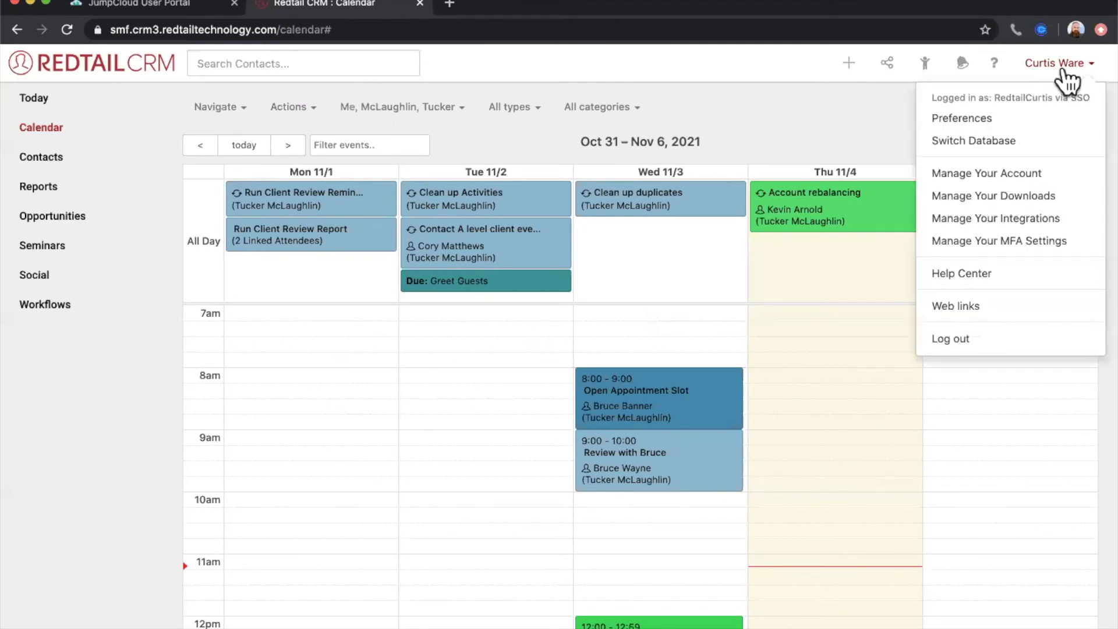
{"action": "left_click", "coordinate": [997, 126]}
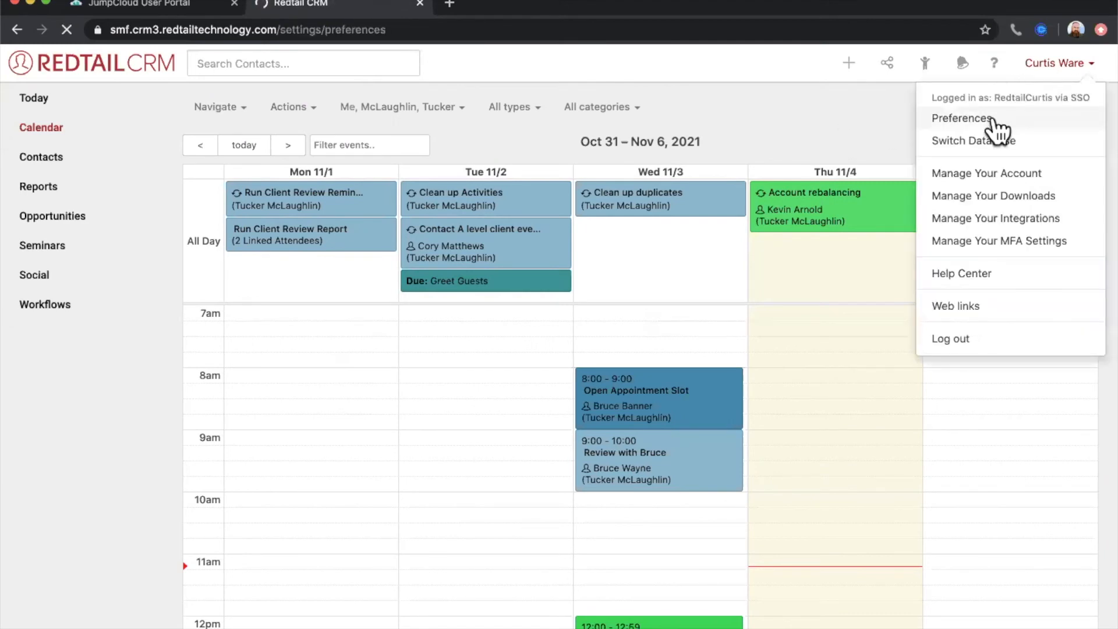
{"action": "scroll", "coordinate": [379, 376], "scroll_direction": "down", "scroll_amount": 5}
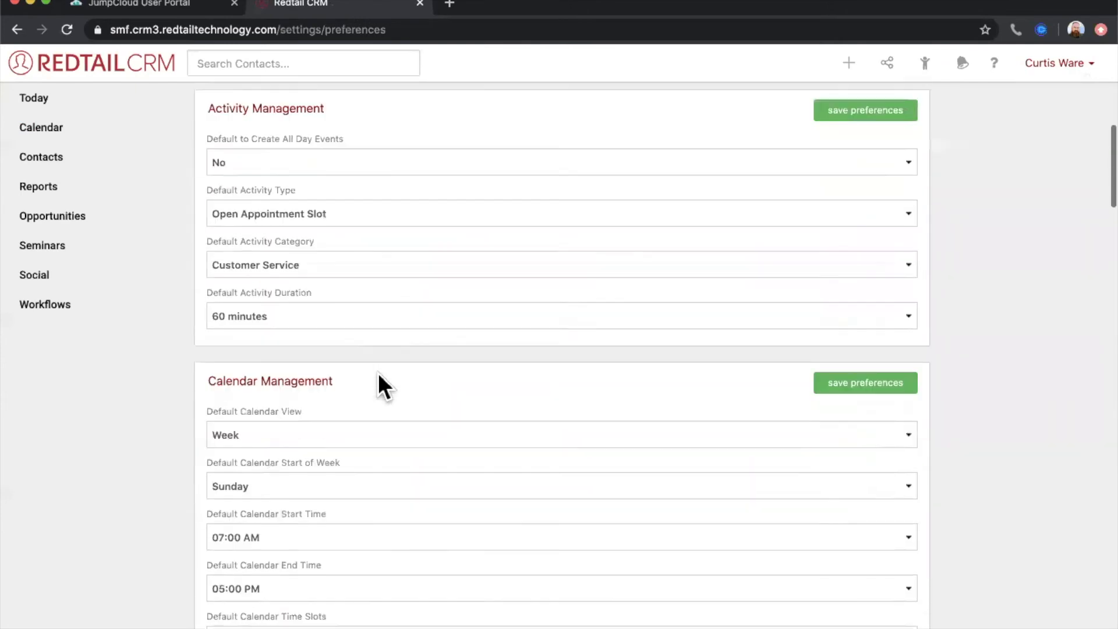
{"action": "scroll", "coordinate": [378, 375], "scroll_direction": "down", "scroll_amount": 3}
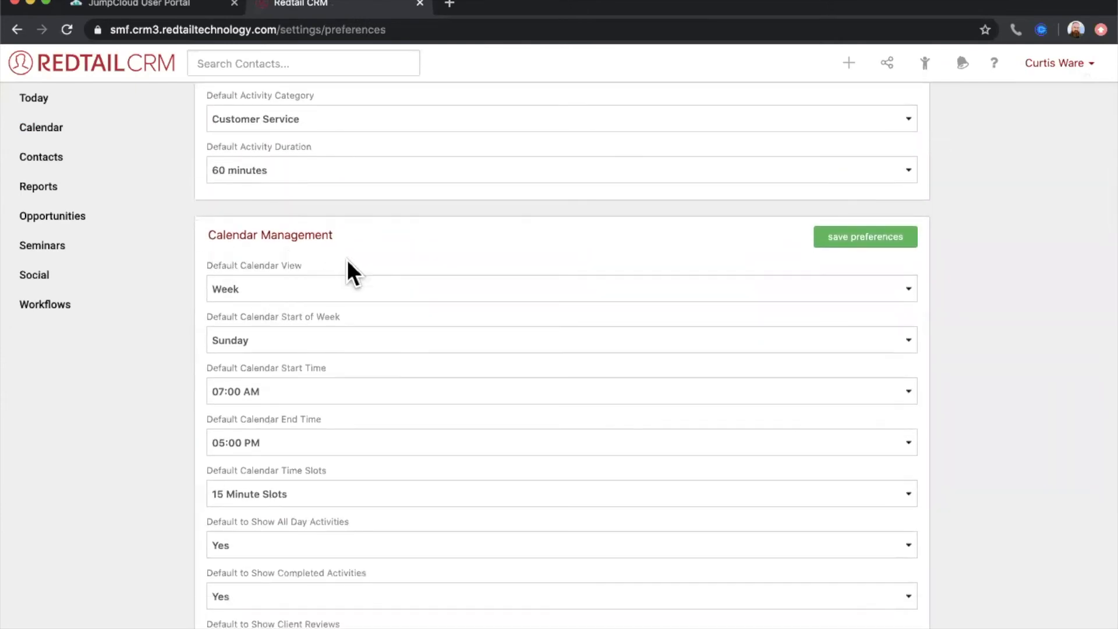
{"action": "scroll", "coordinate": [358, 279], "scroll_direction": "down", "scroll_amount": 5}
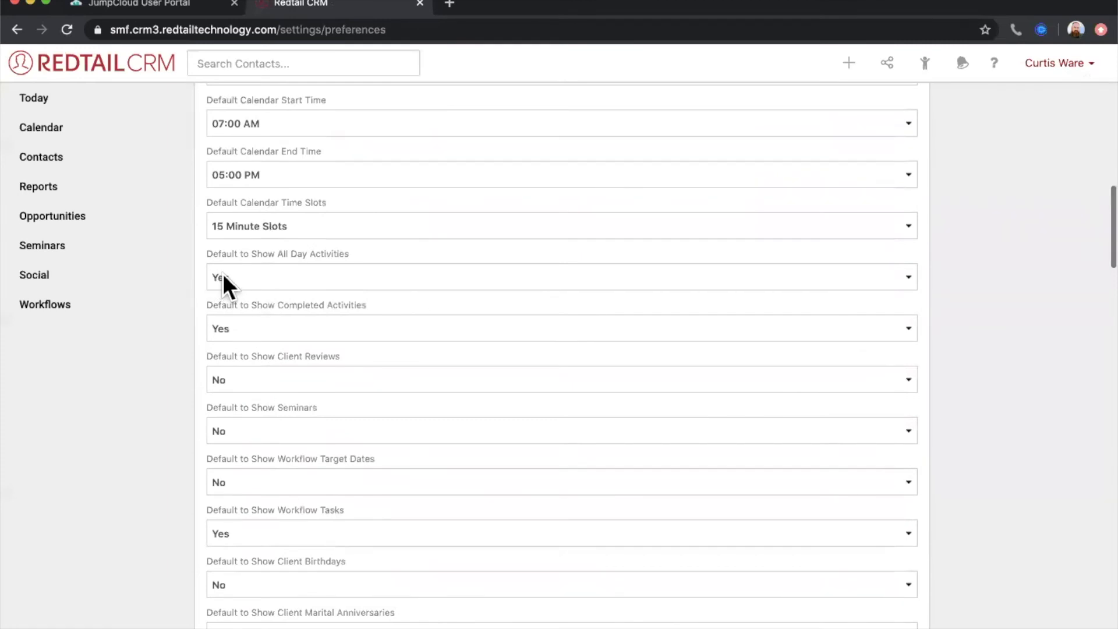
{"action": "scroll", "coordinate": [257, 309], "scroll_direction": "down", "scroll_amount": 2}
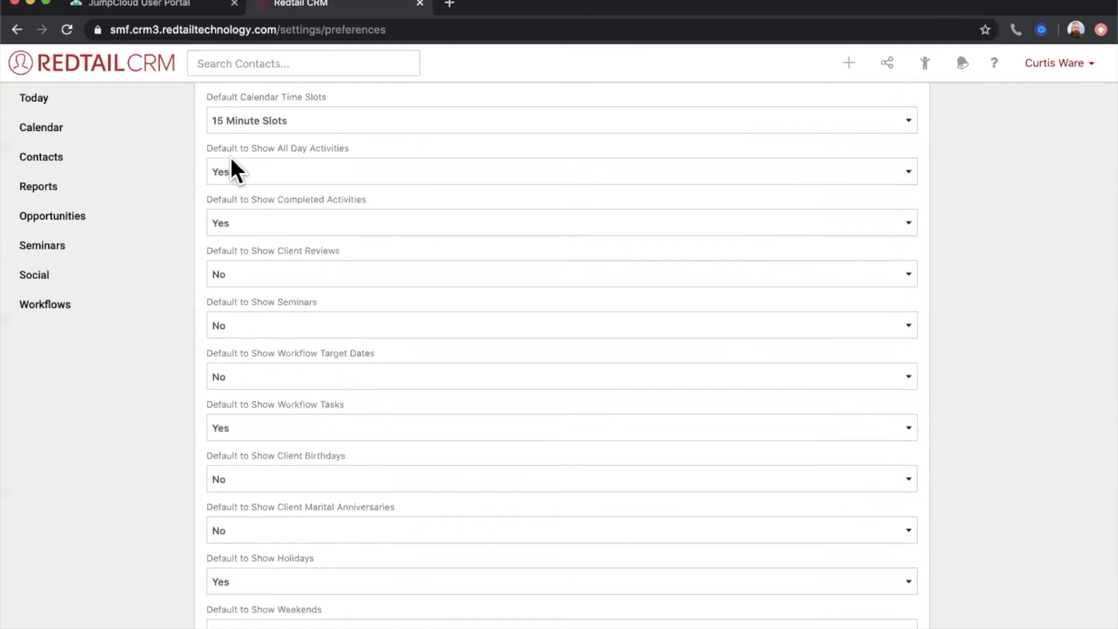
- Set Default to Show Completed Activities to No in the Calendar Management preferences, and return to the calendar
{"action": "left_click", "coordinate": [257, 169]}
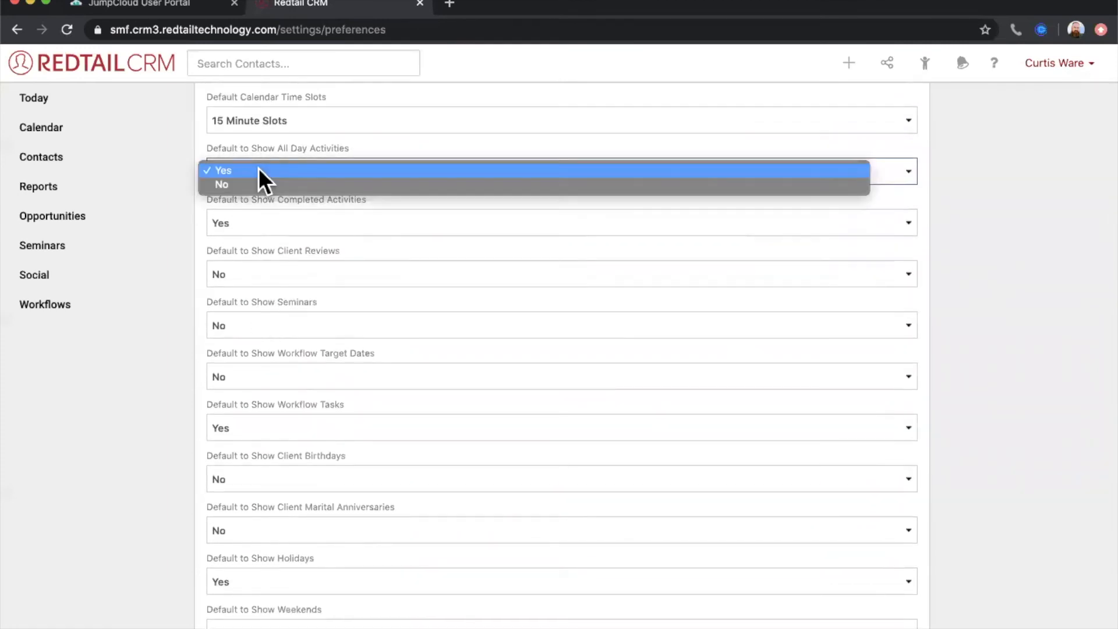
{"action": "left_click", "coordinate": [169, 148]}
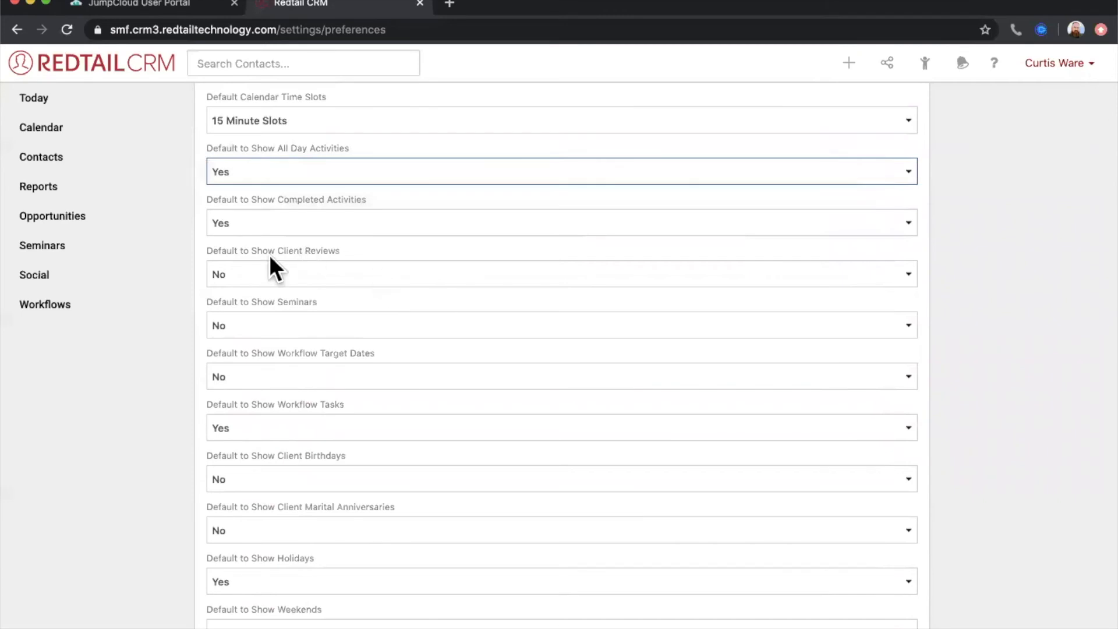
{"action": "left_click", "coordinate": [289, 223]}
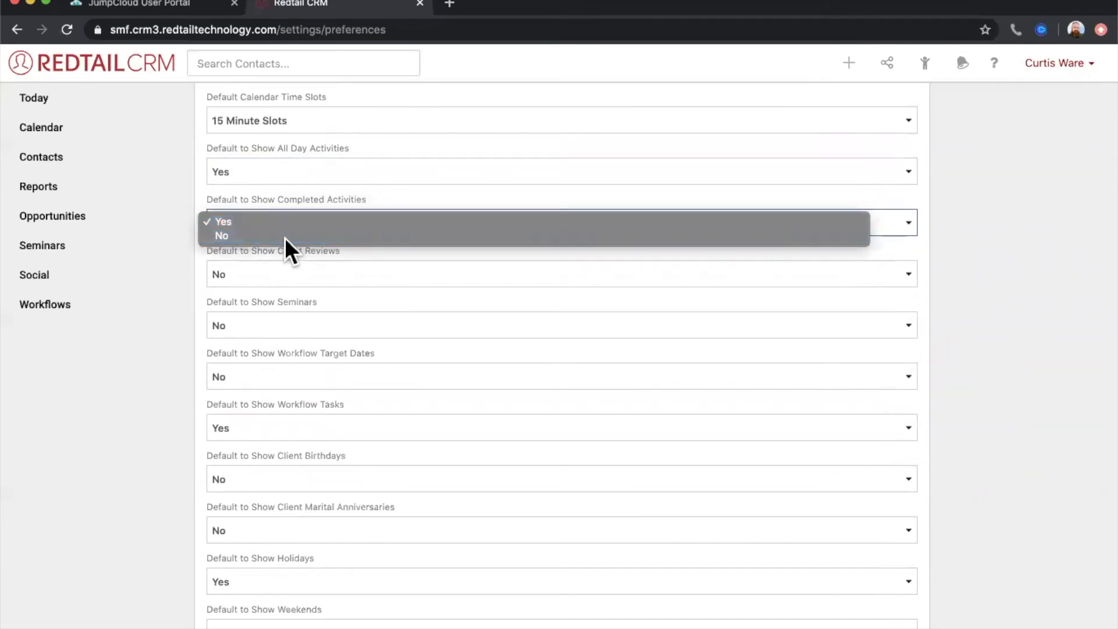
{"action": "left_click", "coordinate": [285, 238]}
{"action": "scroll", "coordinate": [333, 325], "scroll_direction": "down", "scroll_amount": 1}
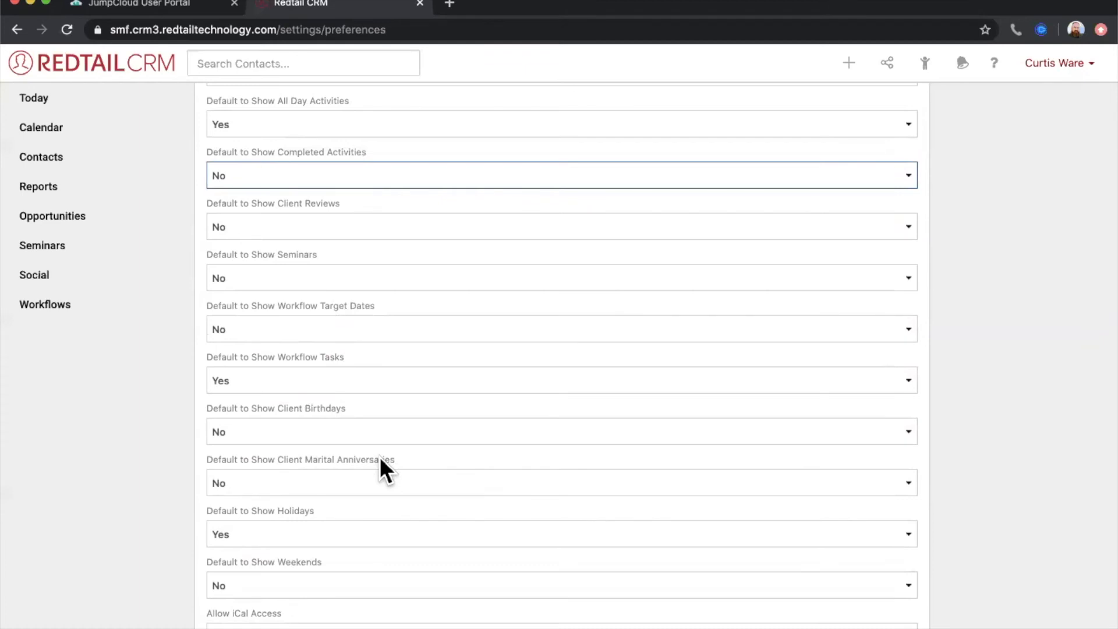
{"action": "scroll", "coordinate": [379, 458], "scroll_direction": "down", "scroll_amount": 1}
{"action": "scroll", "coordinate": [380, 457], "scroll_direction": "up", "scroll_amount": 4}
{"action": "left_click", "coordinate": [56, 138]}
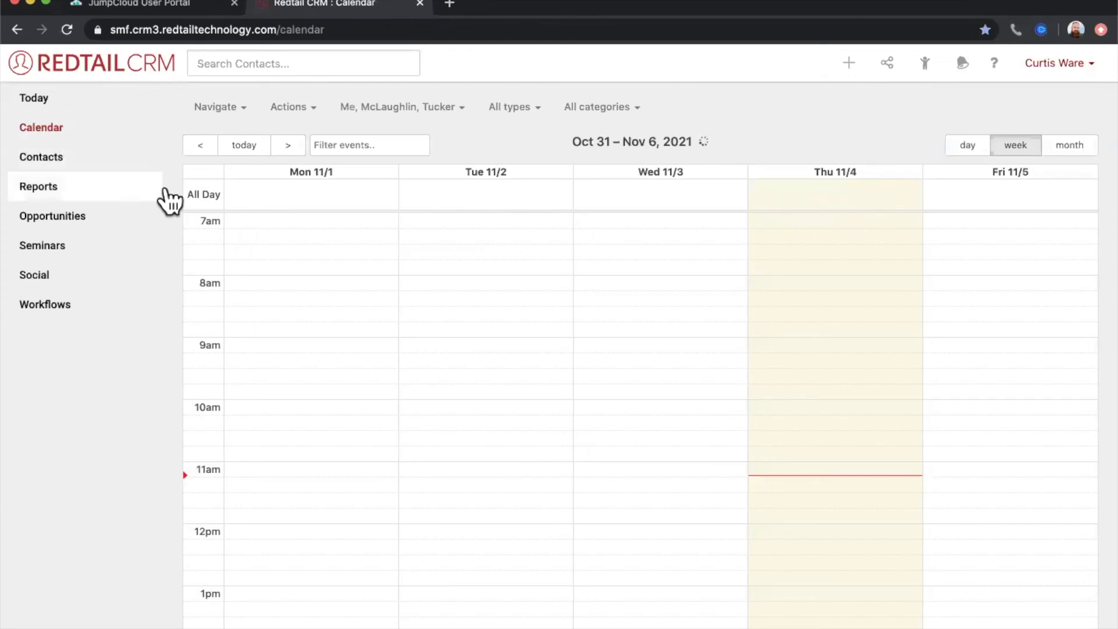
- Print the Oct 31 – Nov 6, 2021 week of the calendar to a PDF, and open the downloaded file
{"action": "left_click", "coordinate": [304, 114]}
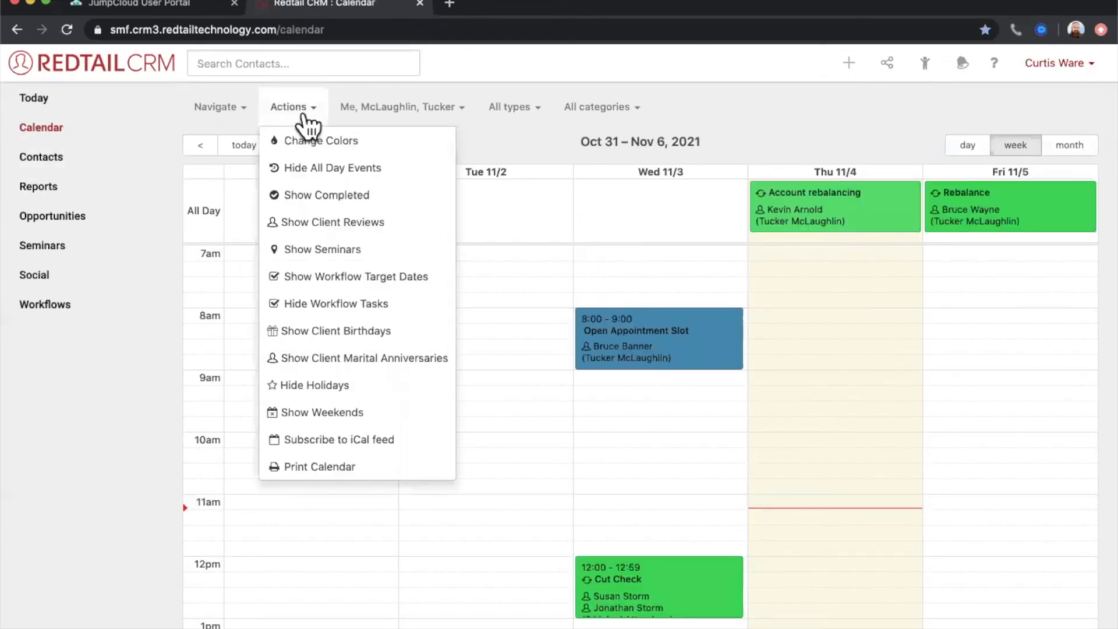
{"action": "left_click", "coordinate": [322, 467]}
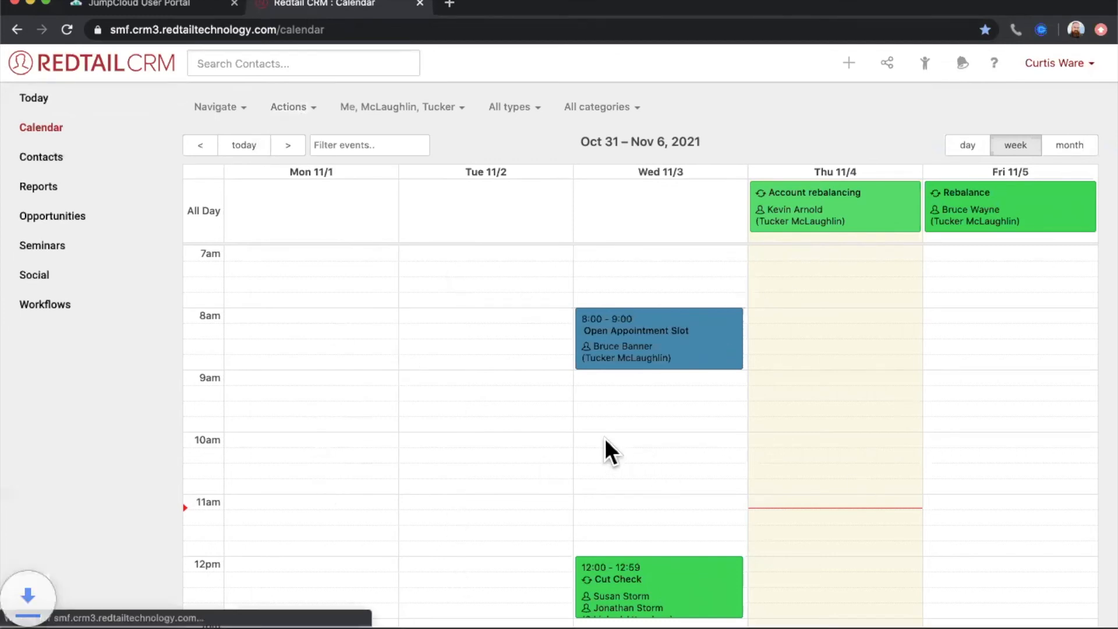
{"action": "left_click", "coordinate": [91, 628]}
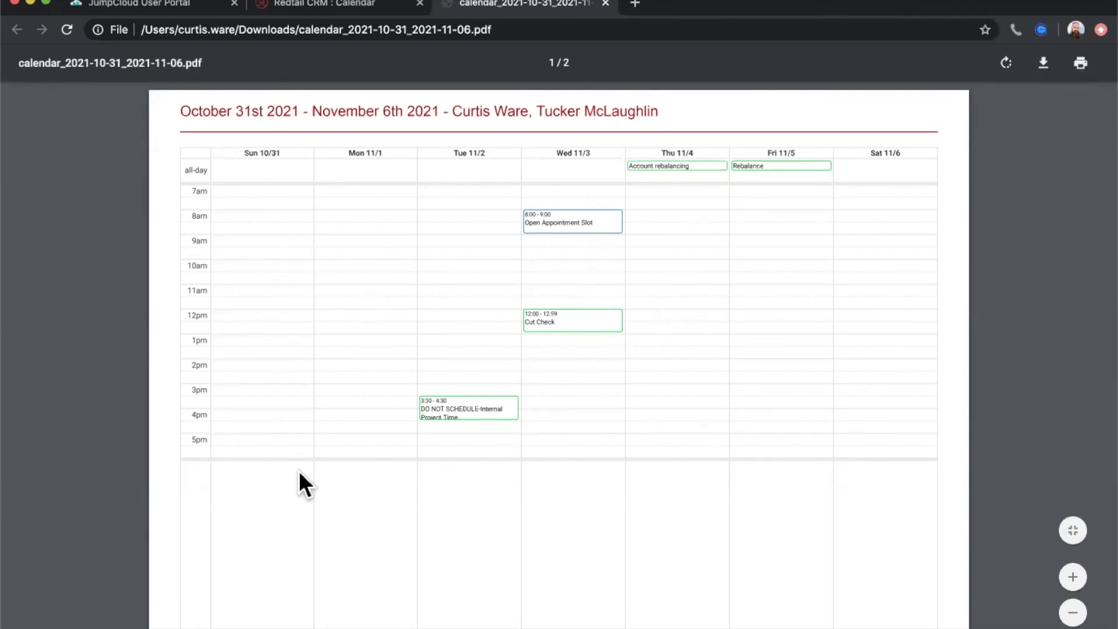
- Examine the weekly grid and the detailed activity list in the calendar PDF, and close the file
{"action": "scroll", "coordinate": [770, 362], "scroll_direction": "down", "scroll_amount": 10}
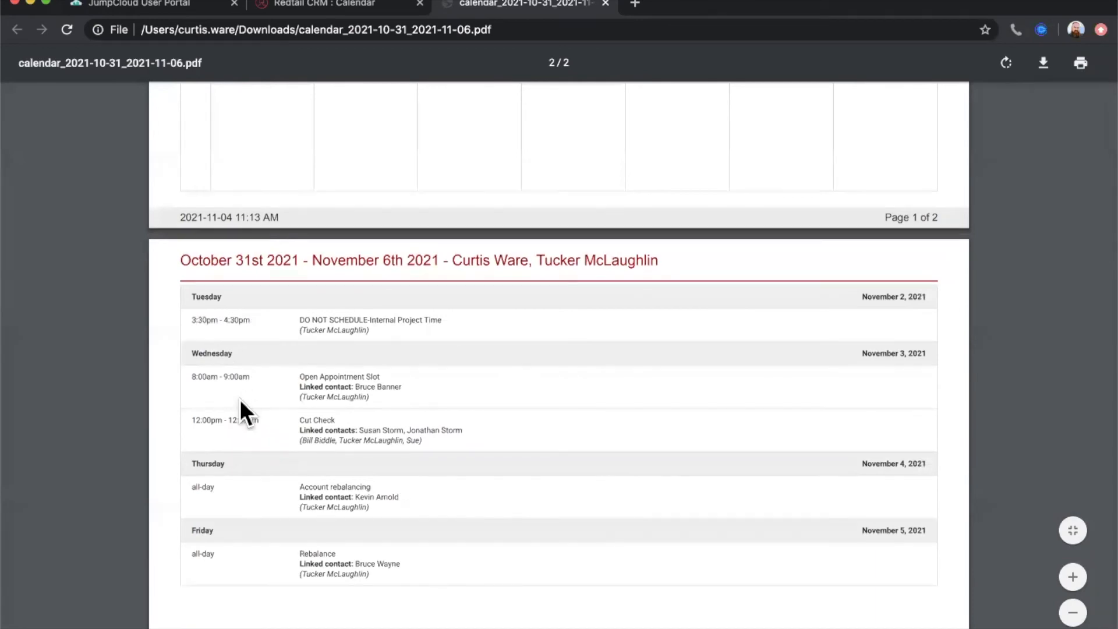
{"action": "scroll", "coordinate": [627, 548], "scroll_direction": "up", "scroll_amount": 6}
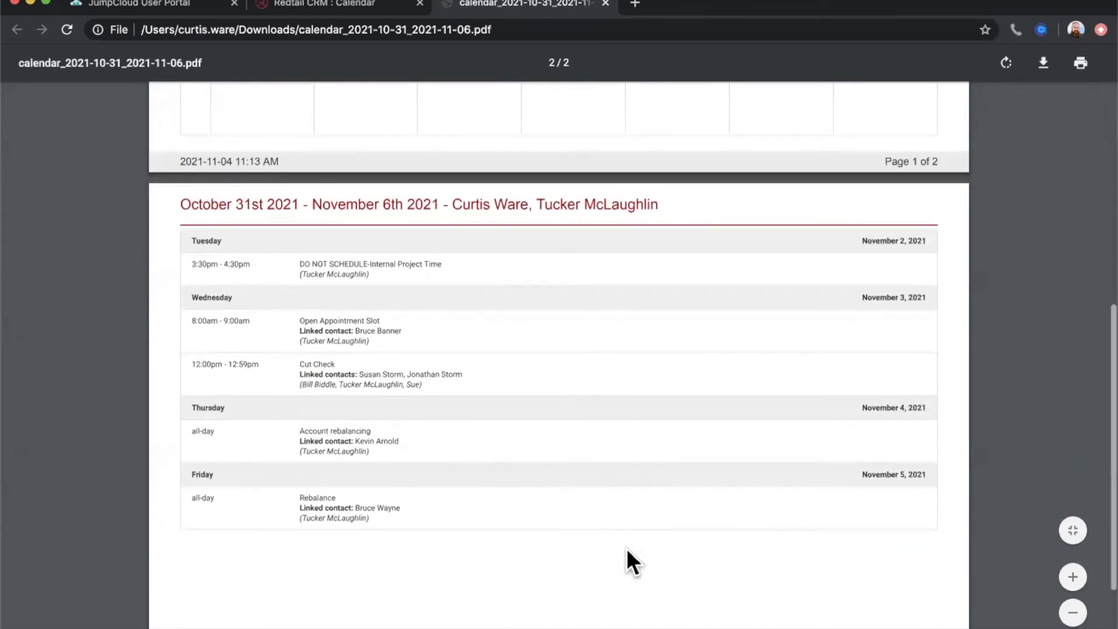
{"action": "scroll", "coordinate": [627, 548], "scroll_direction": "up", "scroll_amount": 3}
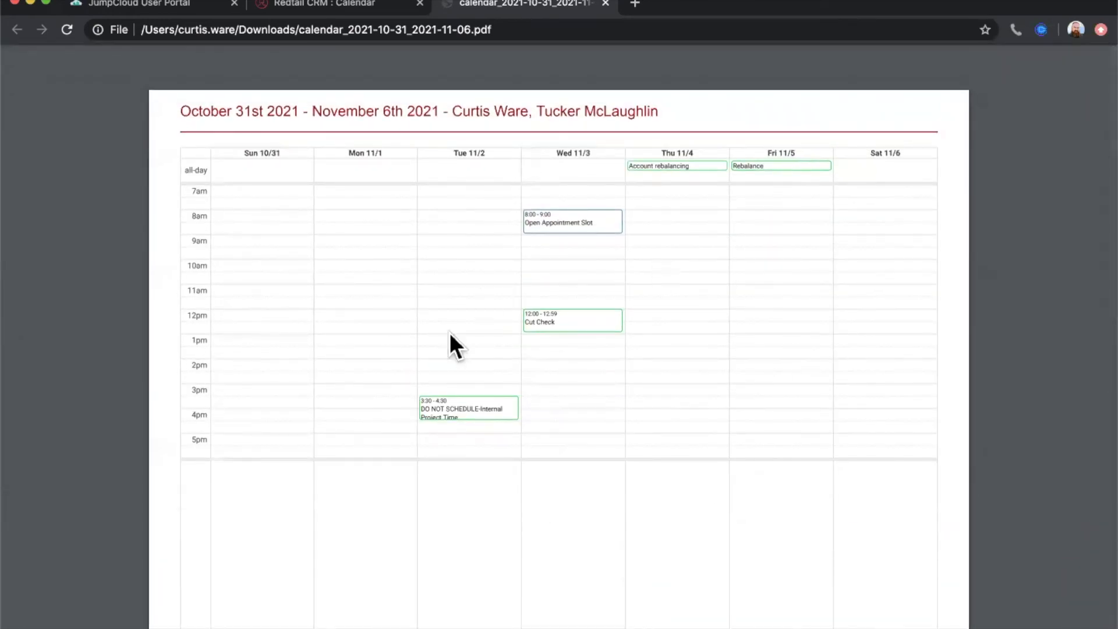
{"action": "scroll", "coordinate": [586, 393], "scroll_direction": "down", "scroll_amount": 1}
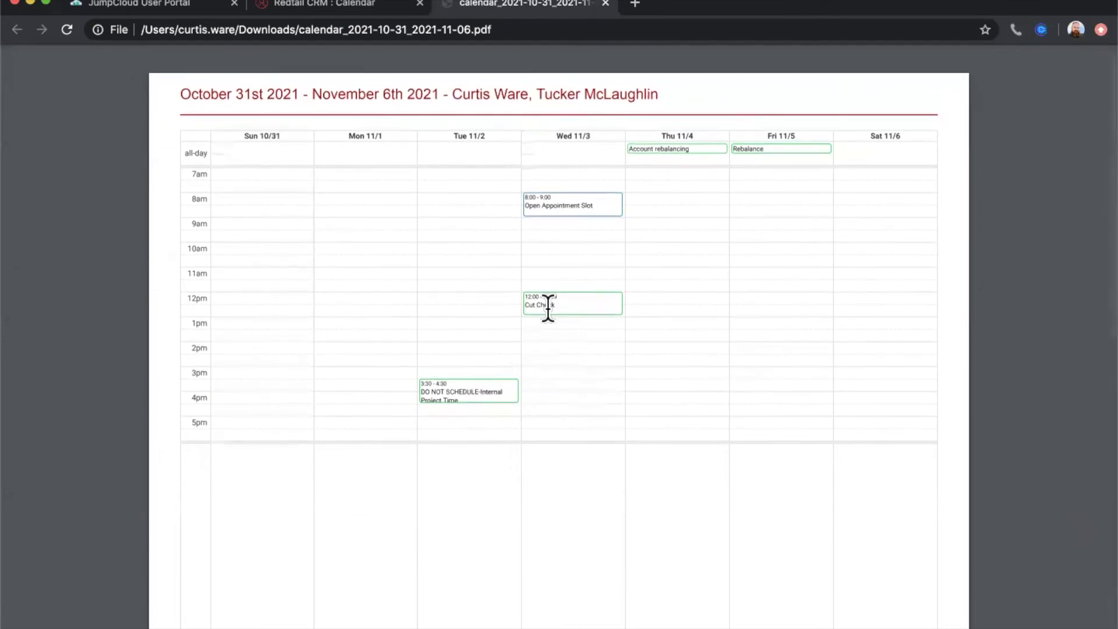
{"action": "scroll", "coordinate": [647, 467], "scroll_direction": "down", "scroll_amount": 9}
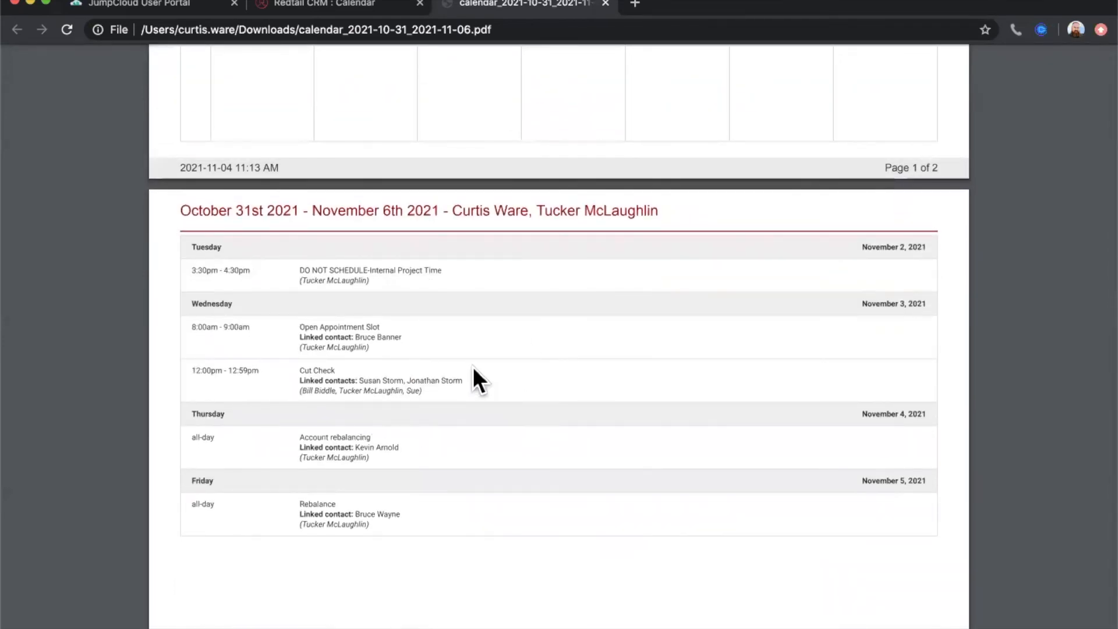
{"action": "scroll", "coordinate": [472, 366], "scroll_direction": "up", "scroll_amount": 10}
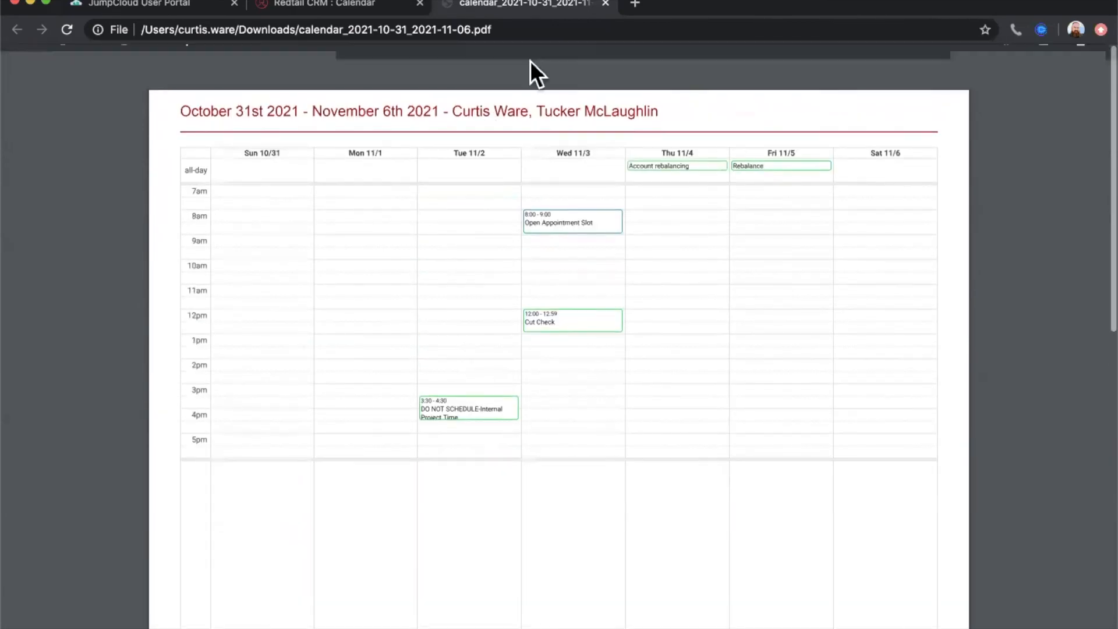
{"action": "left_click", "coordinate": [606, 4]}
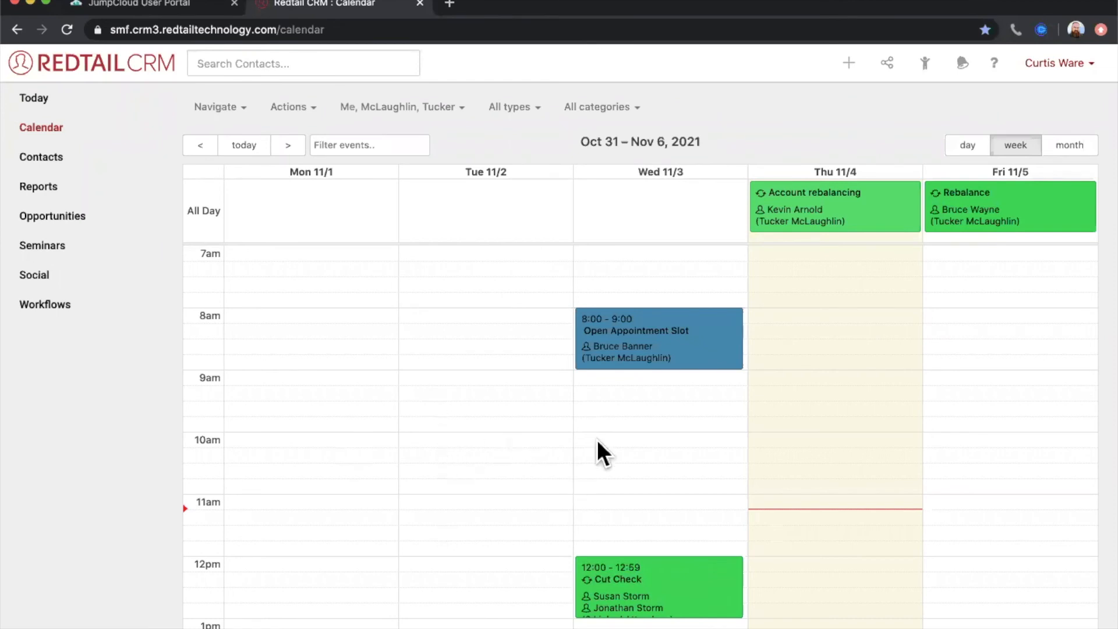
- Start a new activity on Thursday 11/4 at 12:00pm, and discard it
{"action": "left_click", "coordinate": [784, 561]}
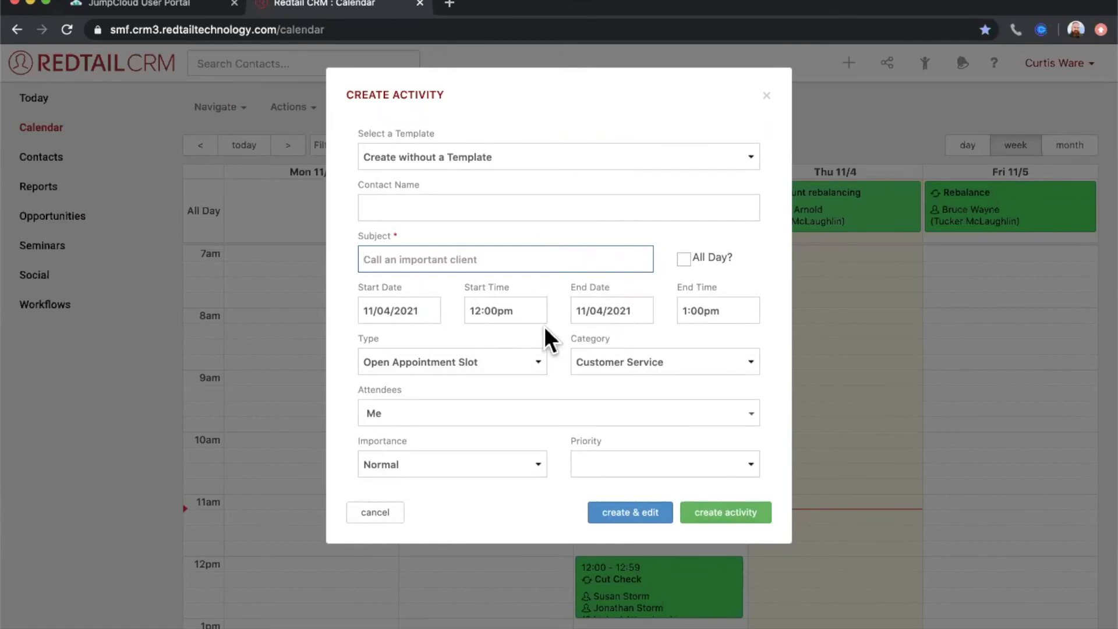
{"action": "left_click", "coordinate": [391, 519]}
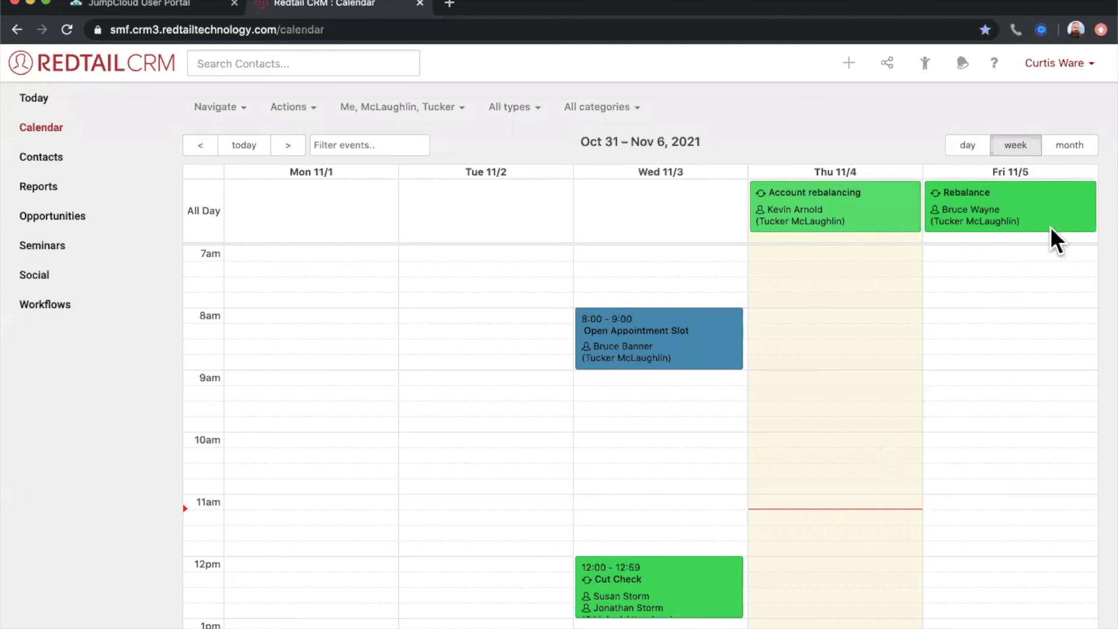
- Show the calendar by month, look through October's activities, and advance to November 2021
{"action": "left_click", "coordinate": [1068, 150]}
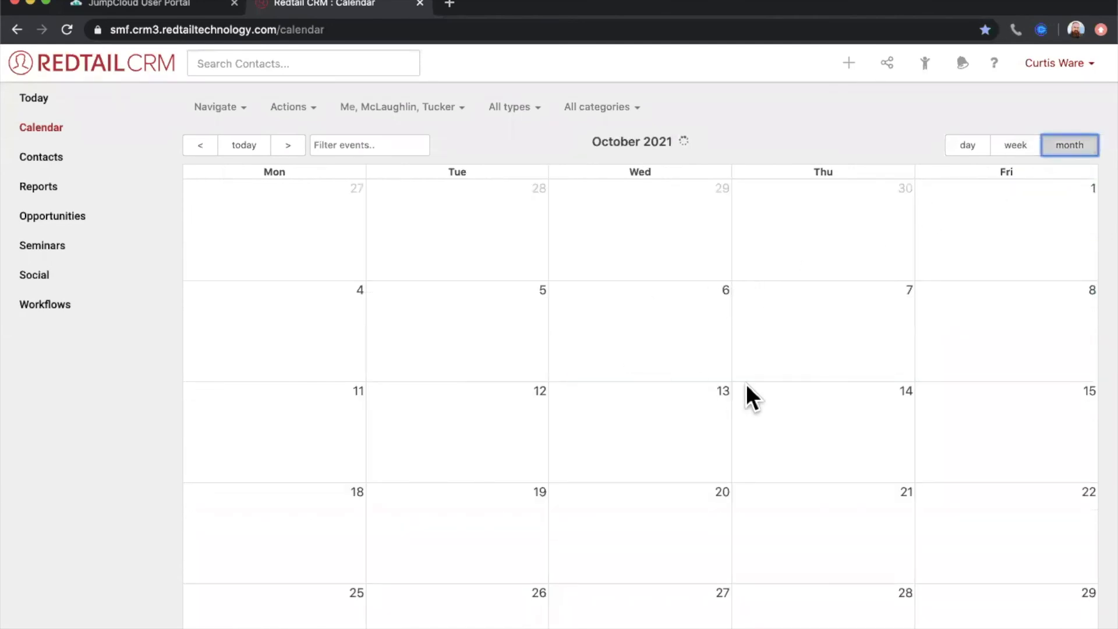
{"action": "scroll", "coordinate": [746, 383], "scroll_direction": "down", "scroll_amount": 5}
{"action": "scroll", "coordinate": [746, 383], "scroll_direction": "down", "scroll_amount": 5}
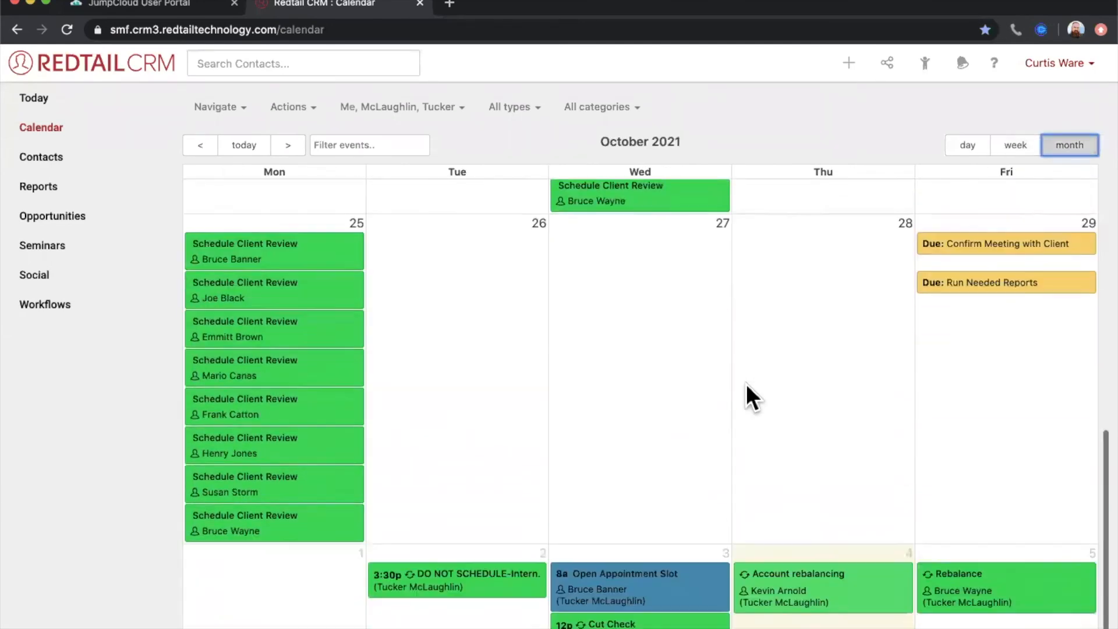
{"action": "left_click", "coordinate": [288, 145]}
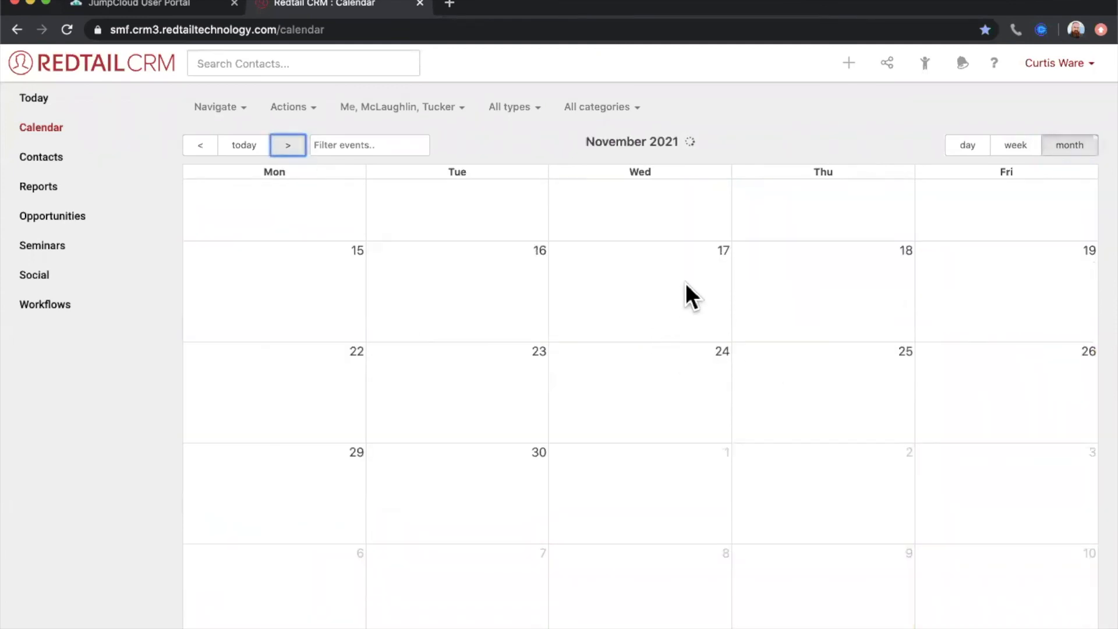
- Start an all-day activity on 11/17/2021 and another on 11/18/2021 from the month calendar, discarding both
{"action": "left_click", "coordinate": [679, 316]}
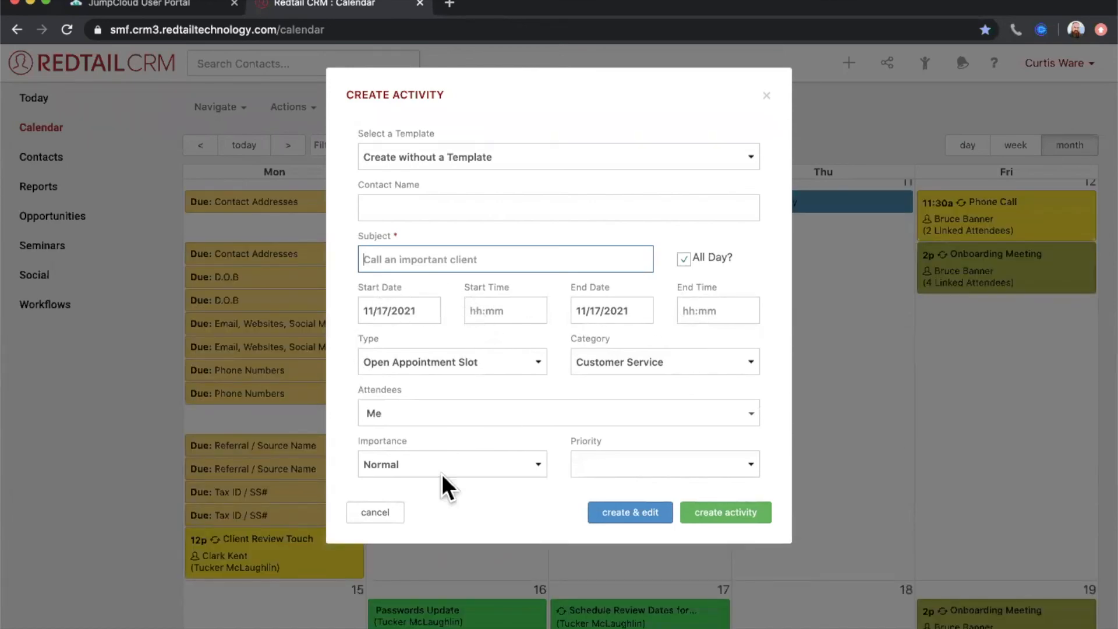
{"action": "left_click", "coordinate": [767, 98]}
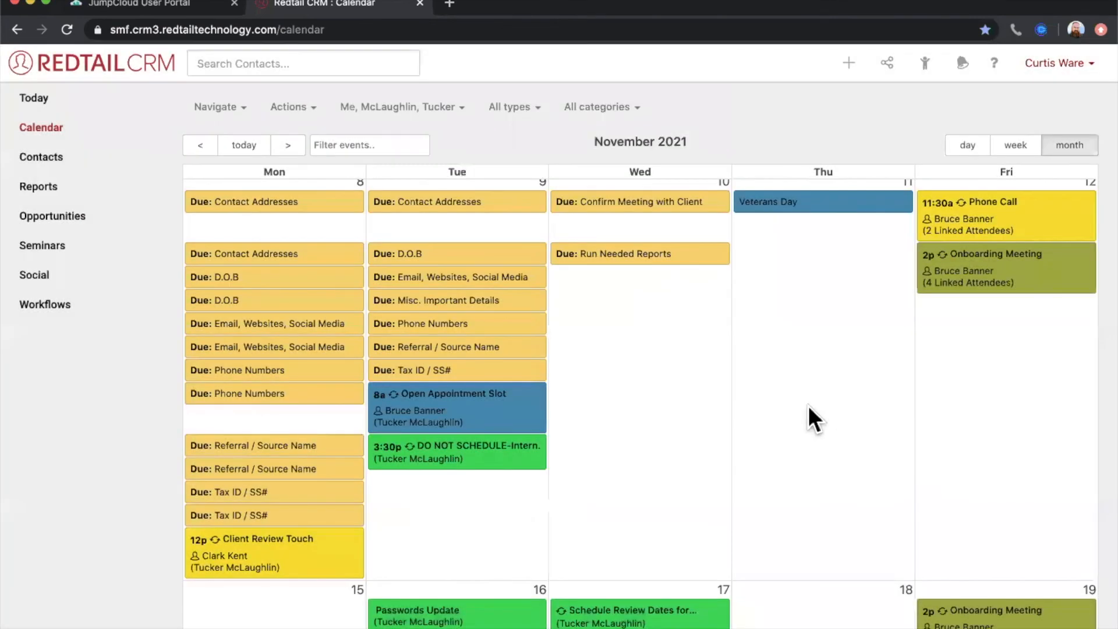
{"action": "scroll", "coordinate": [808, 405], "scroll_direction": "down", "scroll_amount": 3}
{"action": "left_click", "coordinate": [793, 470]}
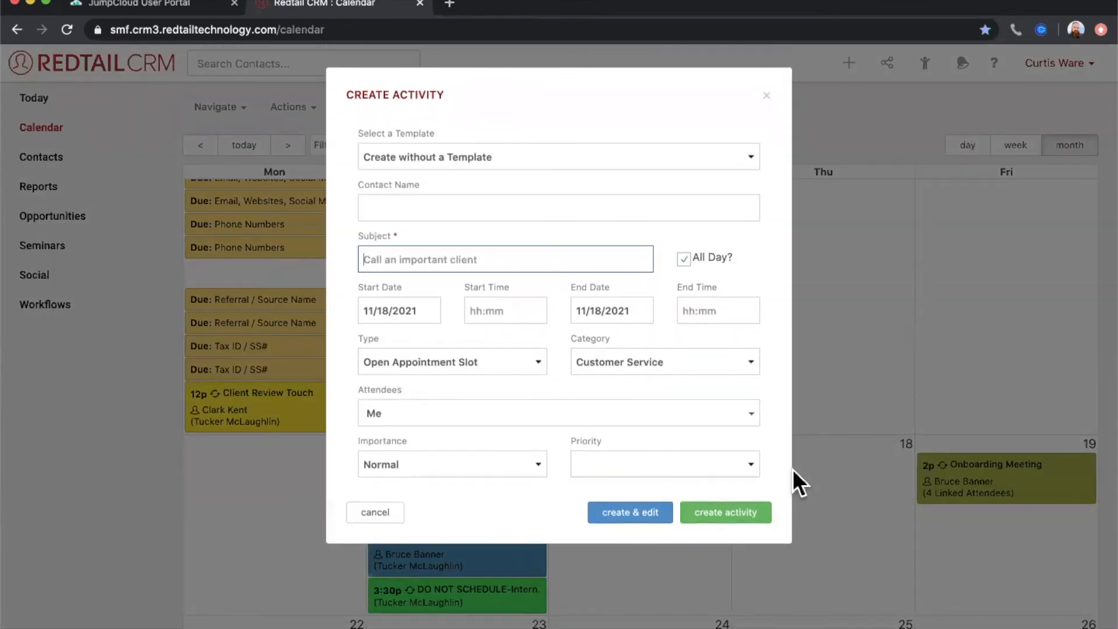
{"action": "left_click", "coordinate": [368, 311]}
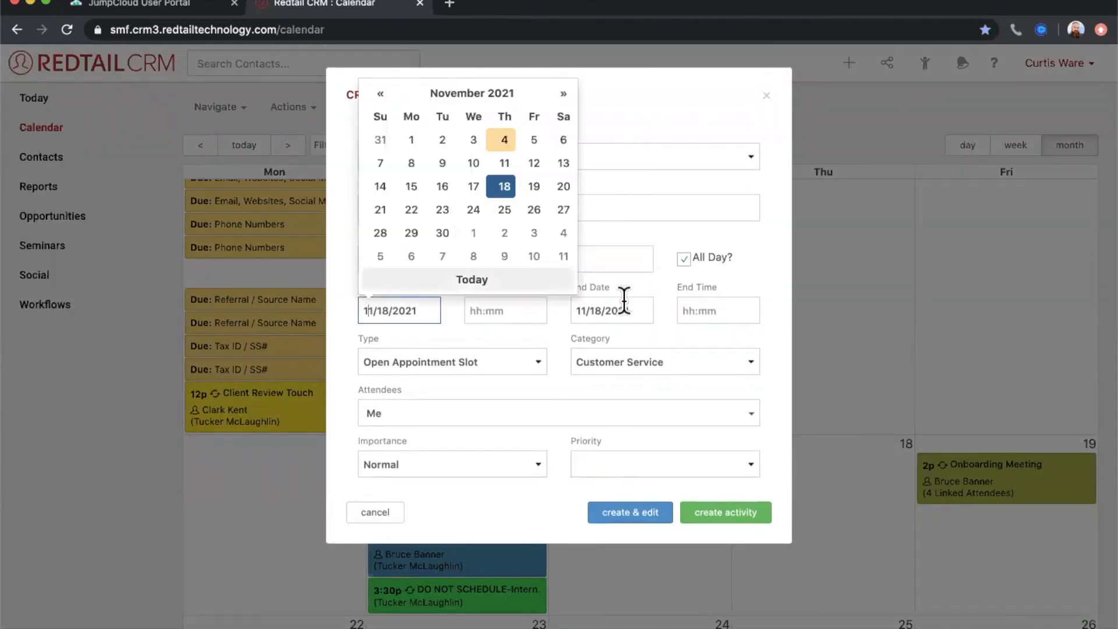
{"action": "left_click", "coordinate": [777, 150]}
{"action": "left_click", "coordinate": [767, 97]}
{"action": "scroll", "coordinate": [831, 443], "scroll_direction": "up", "scroll_amount": 6}
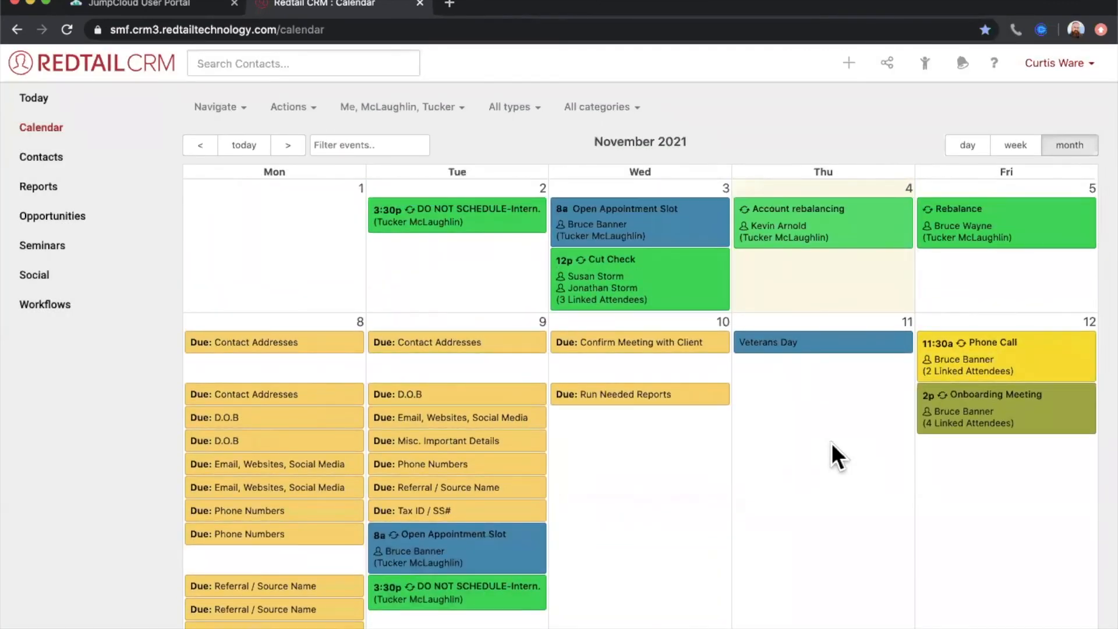
- In the week view, move Wednesday's 8:00 Open Appointment Slot to Thursday 11/4 at 1:00pm, and extend it to end at 2:30pm
{"action": "left_click", "coordinate": [1016, 145]}
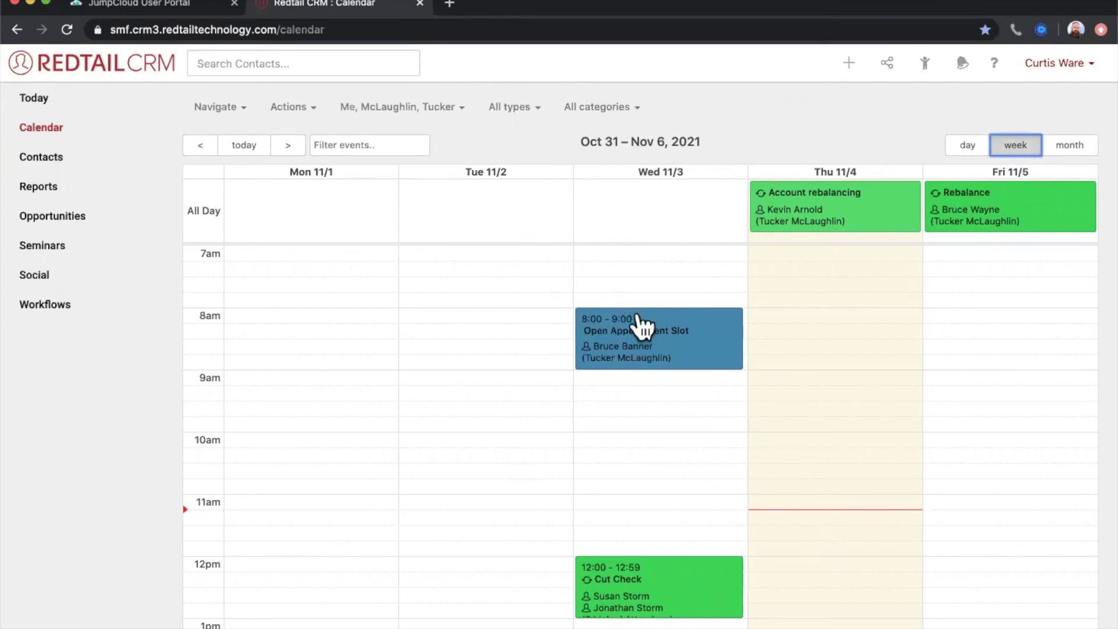
{"action": "scroll", "coordinate": [786, 351], "scroll_direction": "down", "scroll_amount": 1}
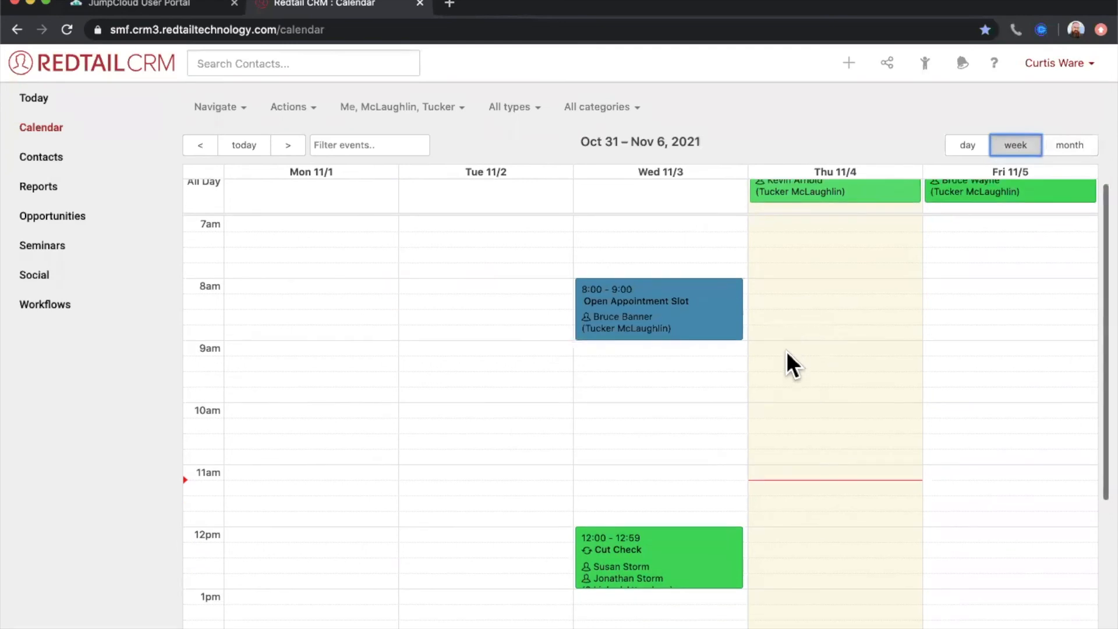
{"action": "left_click_drag", "start_coordinate": [707, 297], "coordinate": [886, 606]}
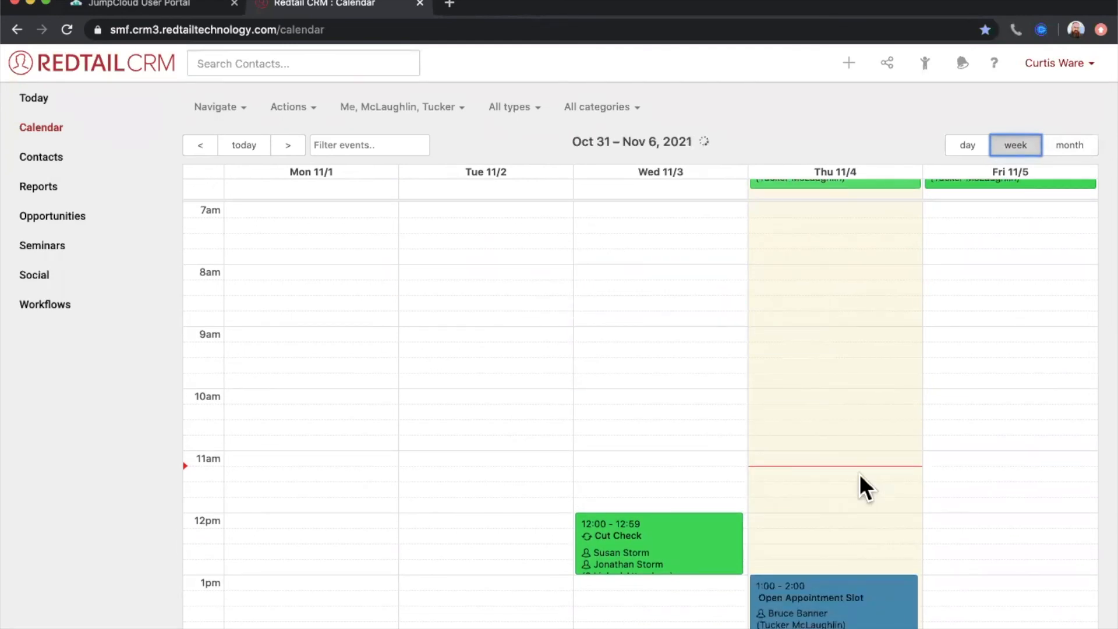
{"action": "scroll", "coordinate": [858, 473], "scroll_direction": "down", "scroll_amount": 2}
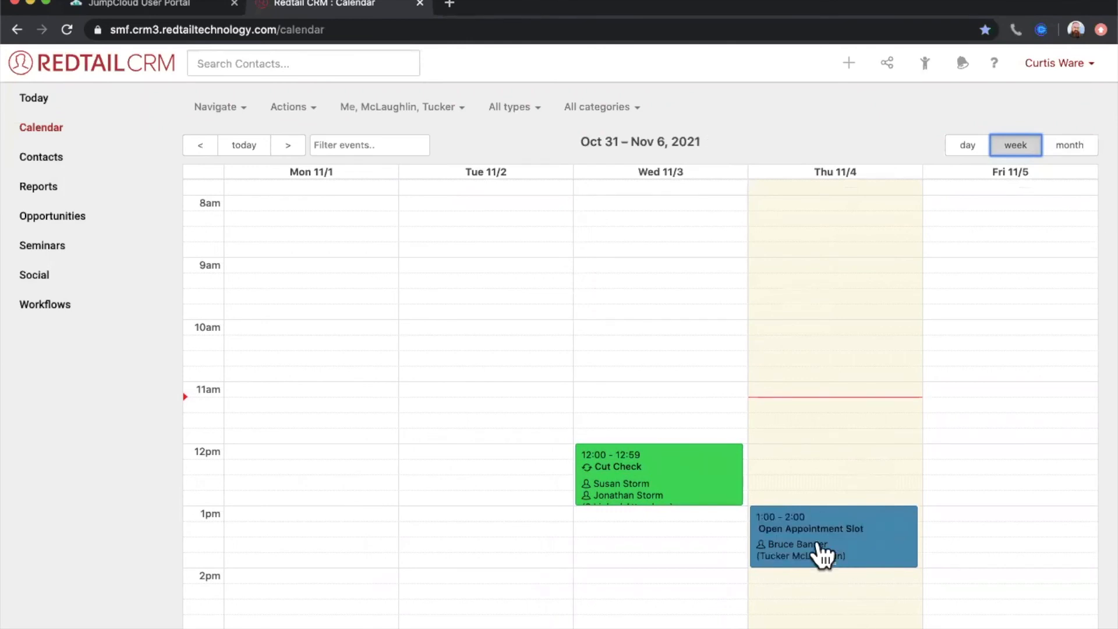
{"action": "left_click_drag", "start_coordinate": [826, 568], "coordinate": [837, 599]}
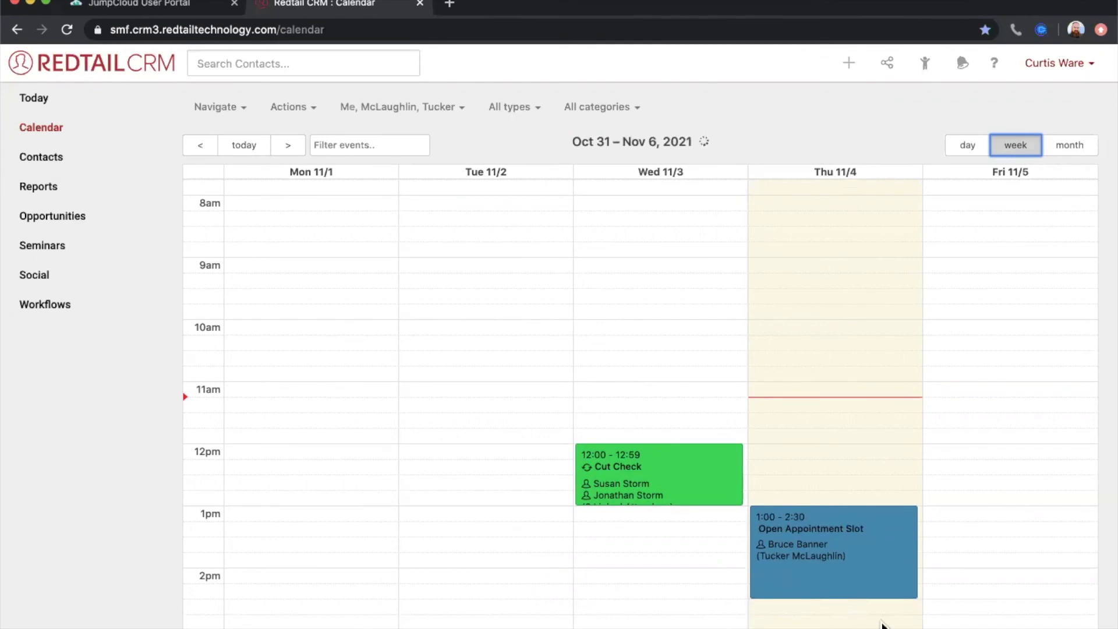
- Open the Activity Details of Thursday's Open Appointment Slot, and return to the Today dashboard
{"action": "left_click", "coordinate": [873, 553]}
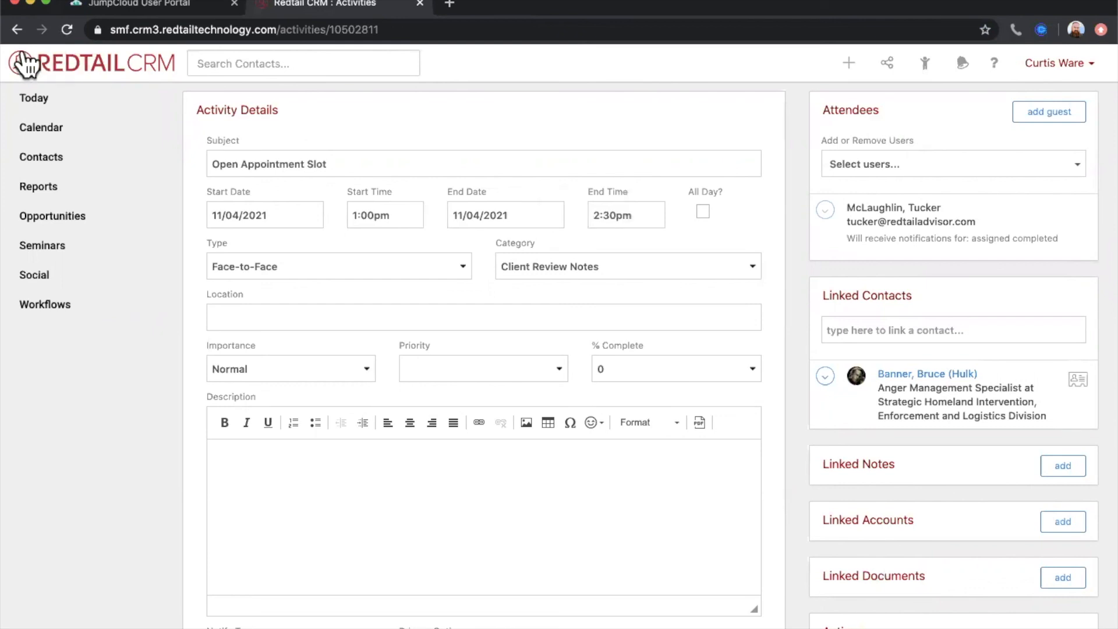
{"action": "left_click", "coordinate": [39, 104]}
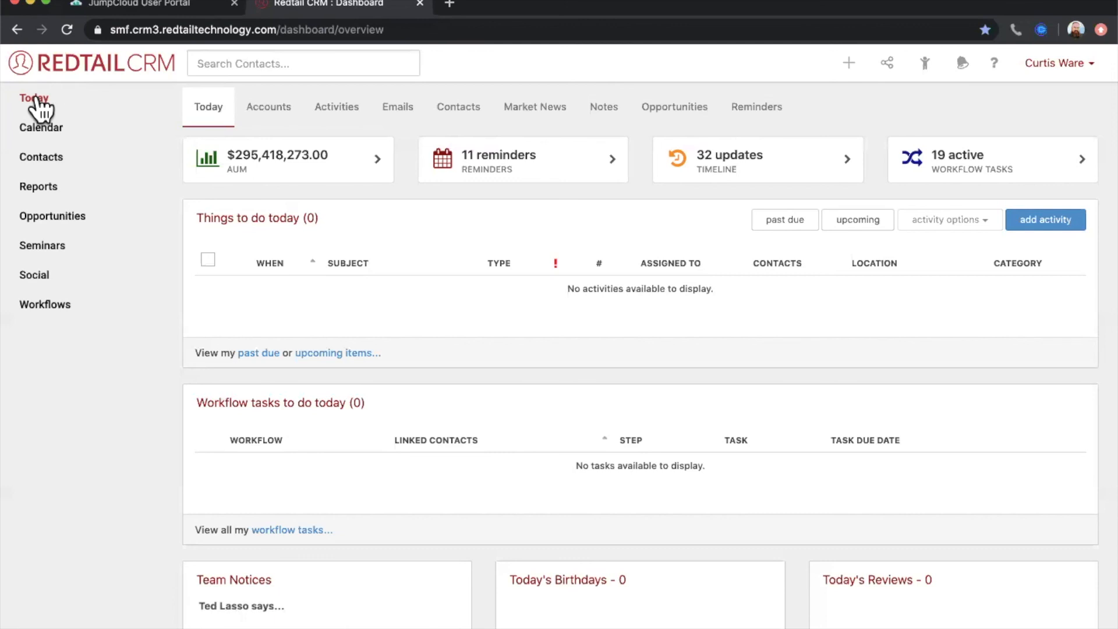
- Open the account's integrations management page, and filter the enabled integrations by "cloud"
{"action": "left_click", "coordinate": [1059, 65]}
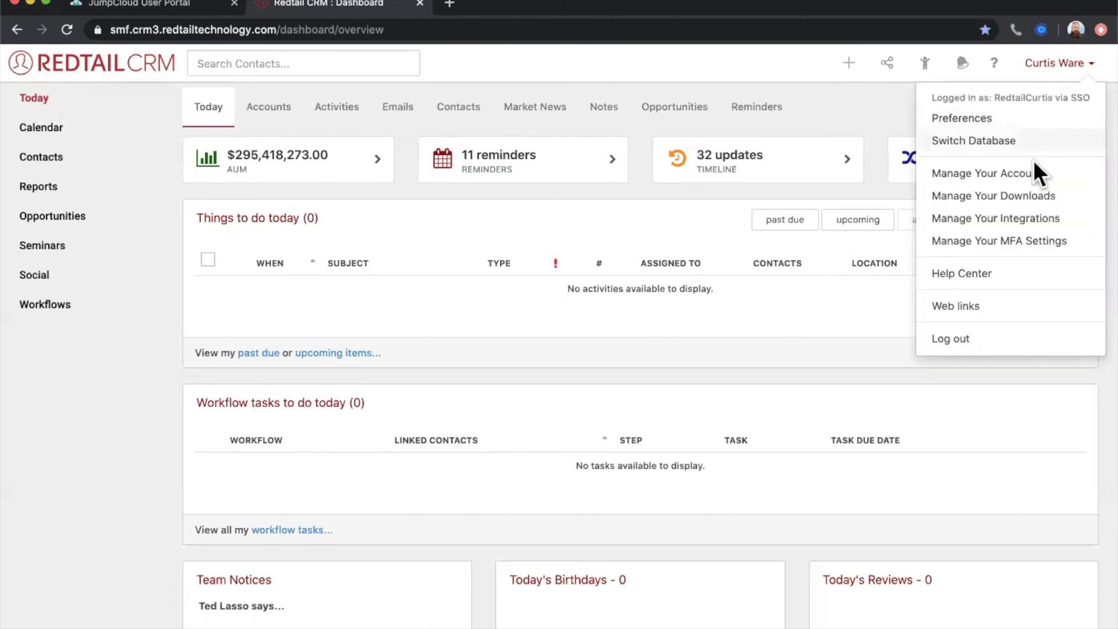
{"action": "left_click", "coordinate": [1004, 224]}
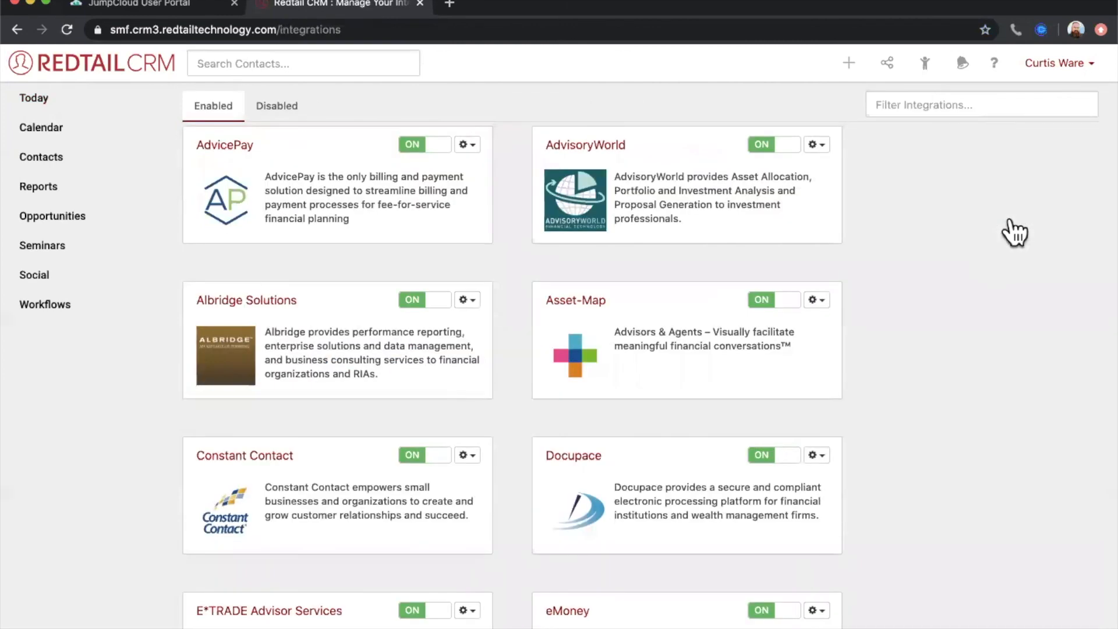
{"action": "left_click", "coordinate": [929, 105]}
{"action": "type", "text": "cloud"}
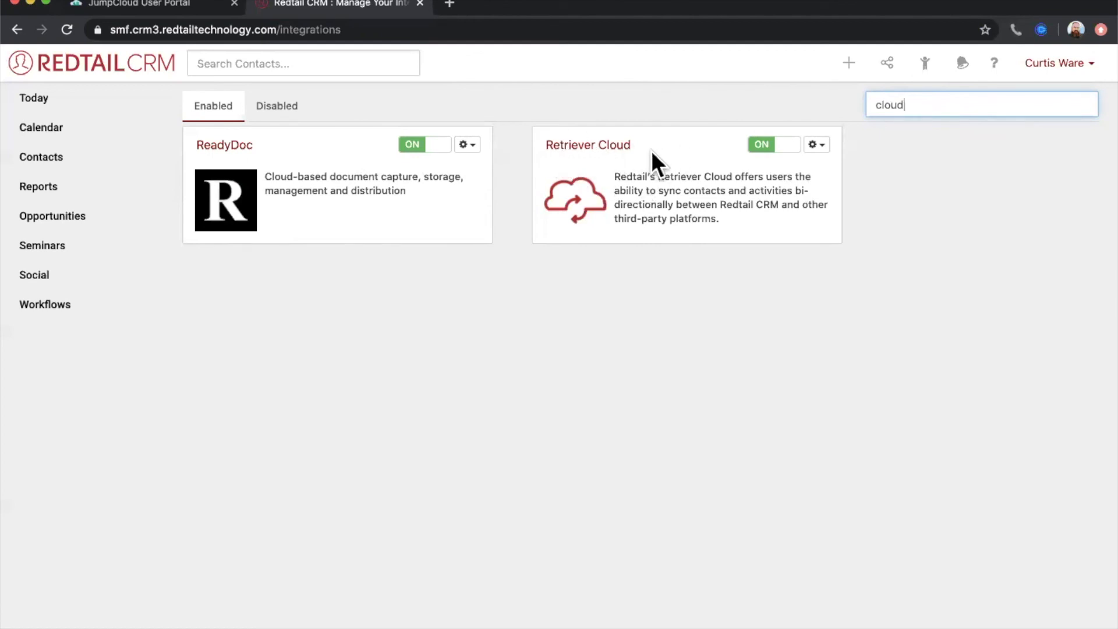
- Open the support article for the Retriever Cloud integration, and read its setup instructions
{"action": "left_click", "coordinate": [817, 144]}
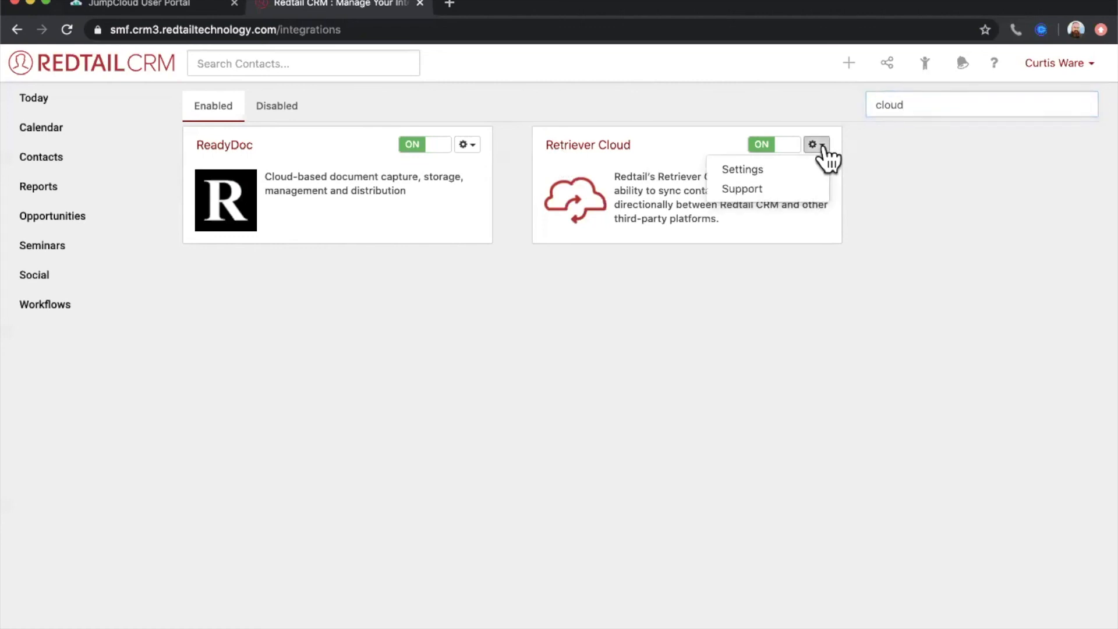
{"action": "left_click", "coordinate": [771, 193]}
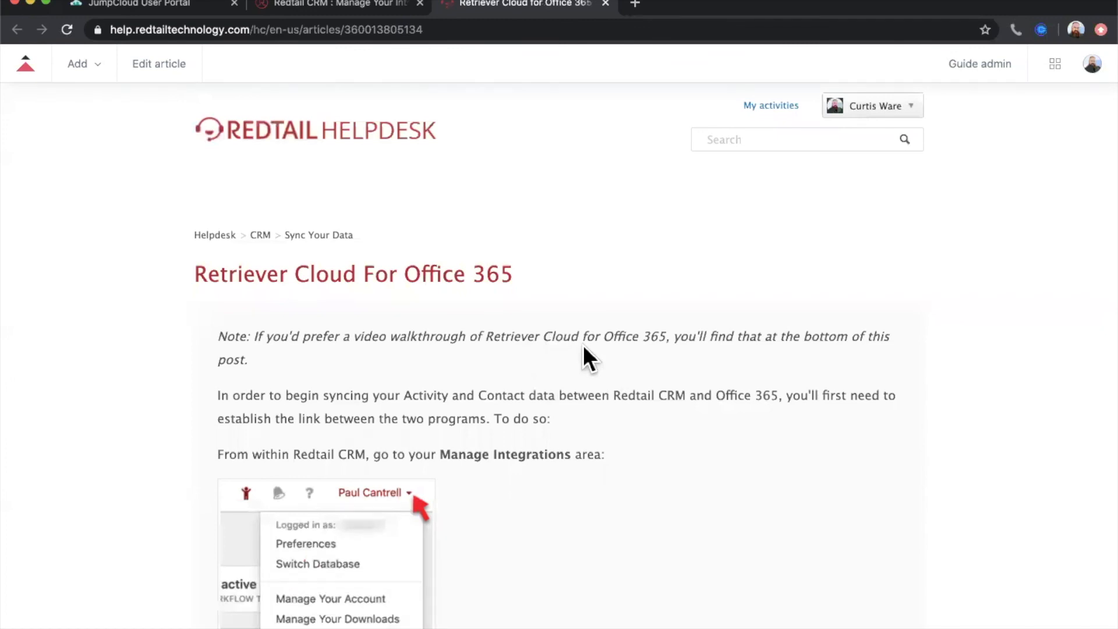
{"action": "scroll", "coordinate": [681, 579], "scroll_direction": "down", "scroll_amount": 6}
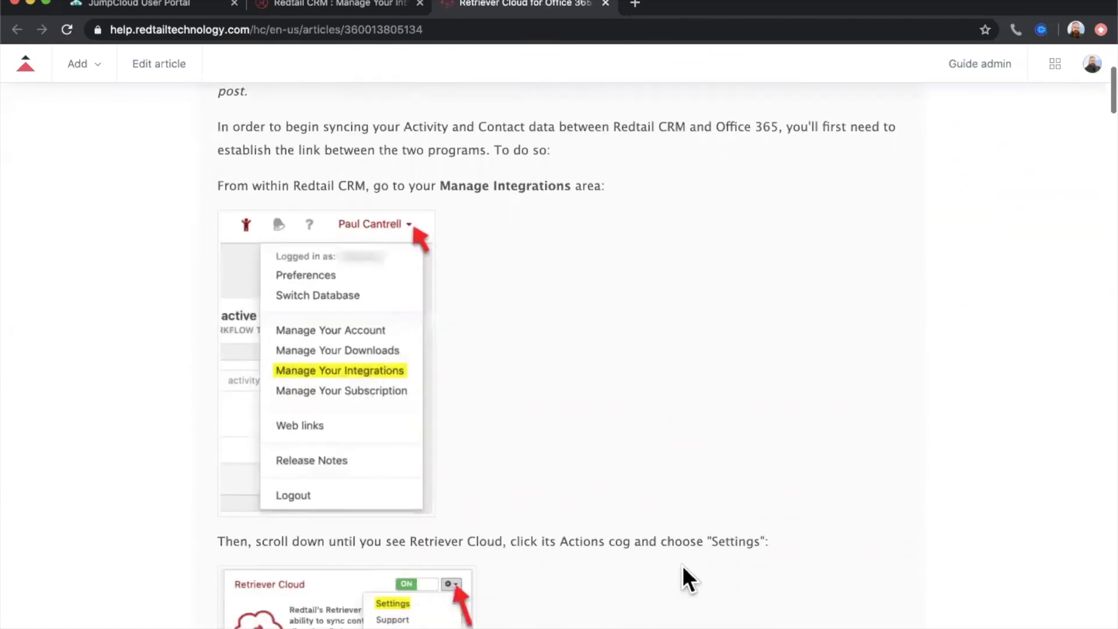
{"action": "scroll", "coordinate": [929, 513], "scroll_direction": "down", "scroll_amount": 6}
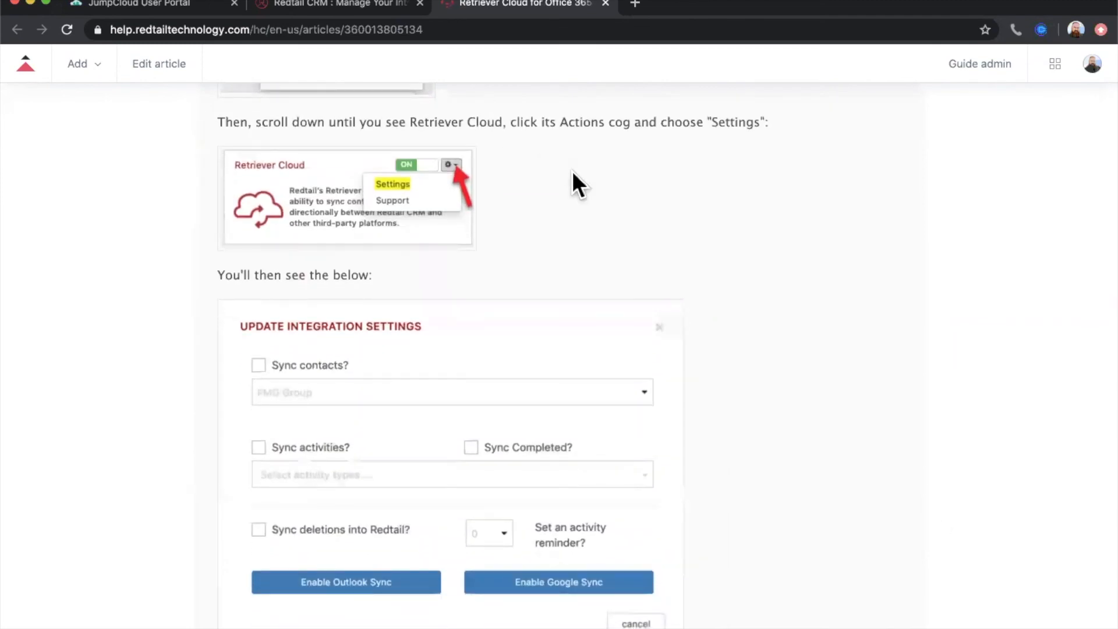
- Return to the integrations page, review Retriever Cloud's contact and activity sync settings, and close them without enabling a sync
{"action": "left_click", "coordinate": [335, 6]}
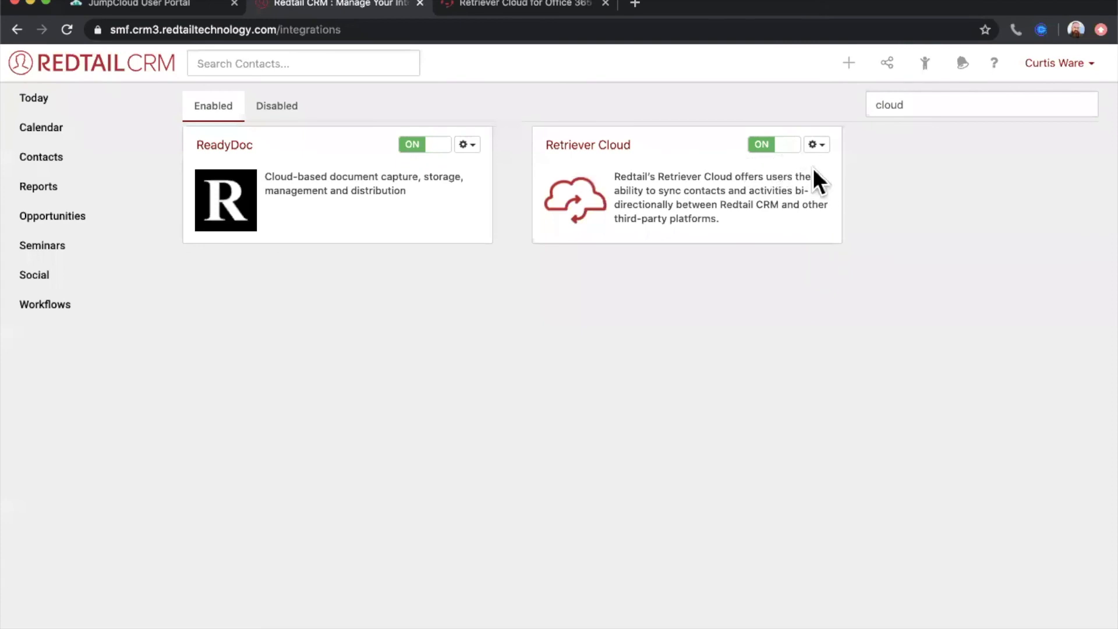
{"action": "left_click", "coordinate": [817, 145]}
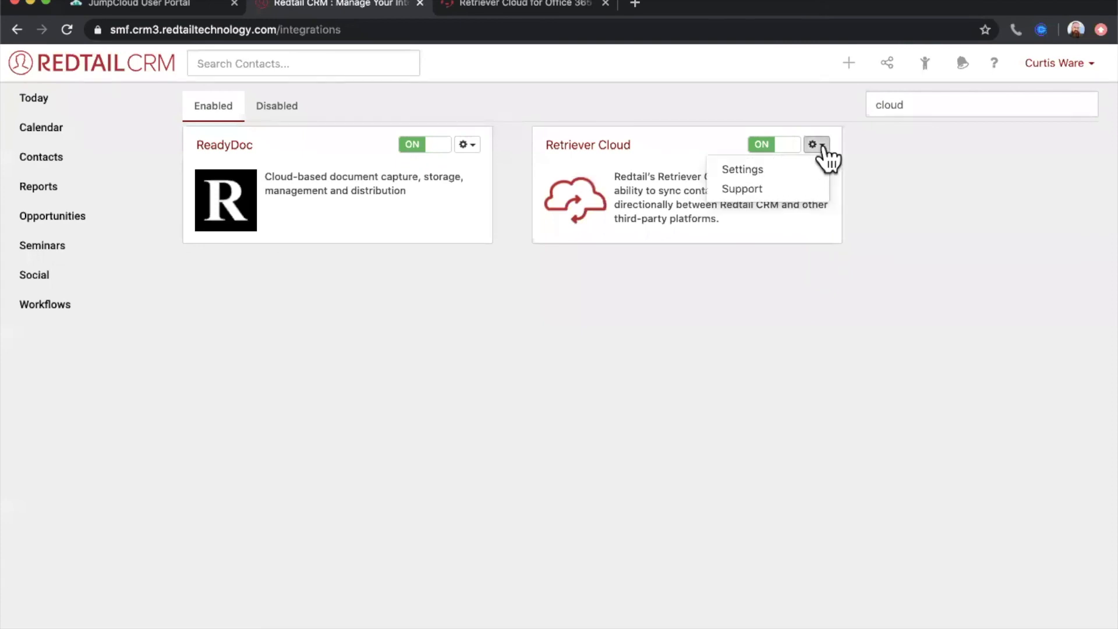
{"action": "left_click", "coordinate": [795, 169]}
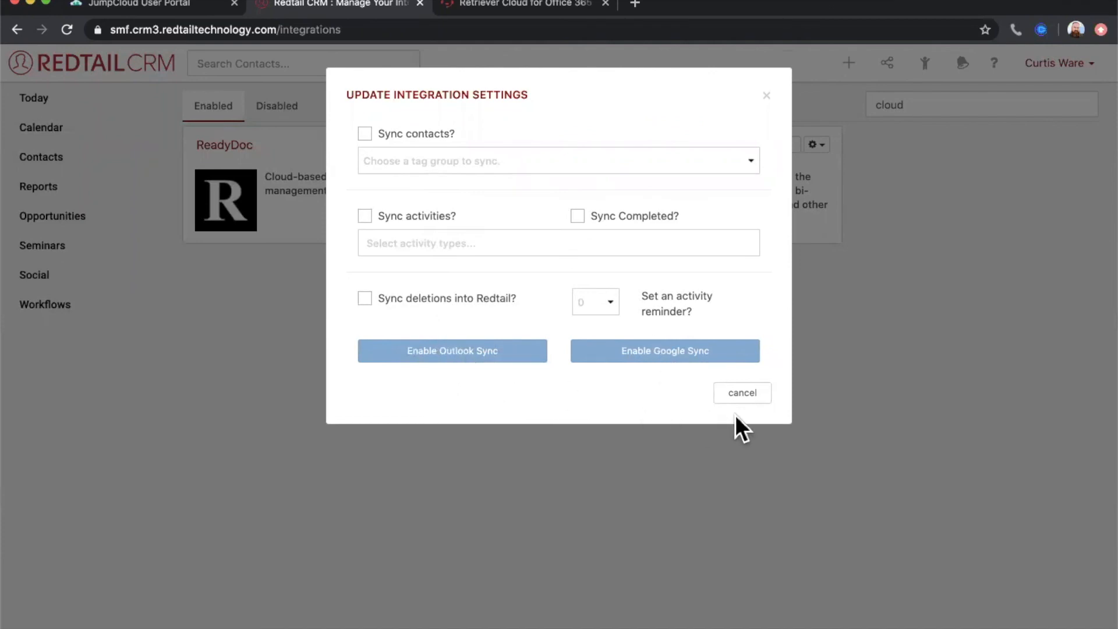
{"action": "left_click", "coordinate": [744, 392]}
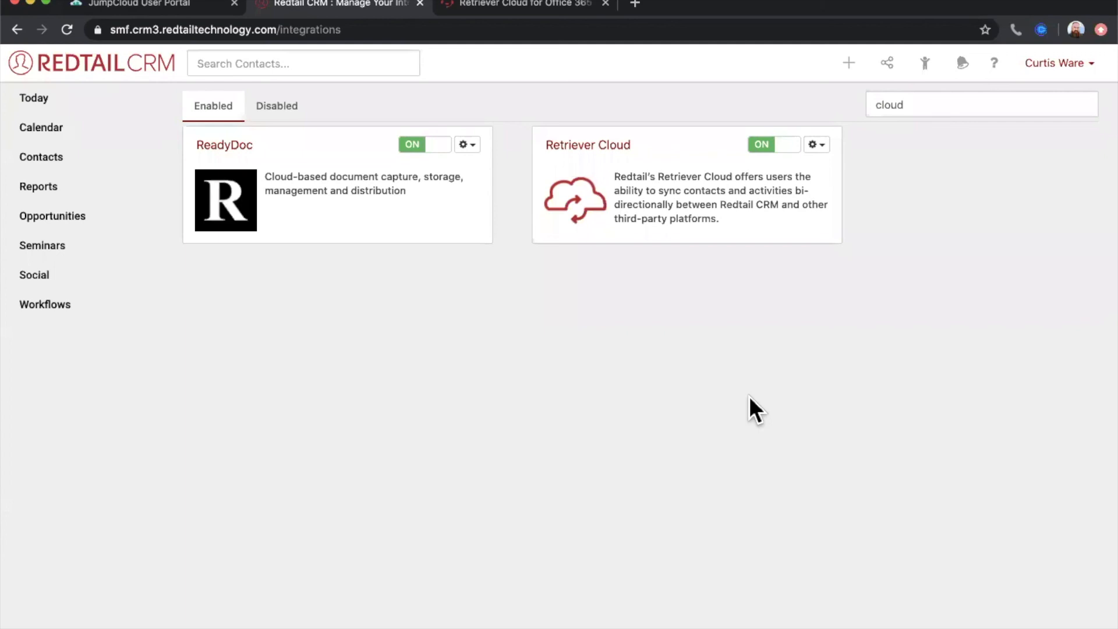
- Go back to the Today dashboard, and open the Redtail Help Desk from the CRM's help page
{"action": "left_click", "coordinate": [25, 100]}
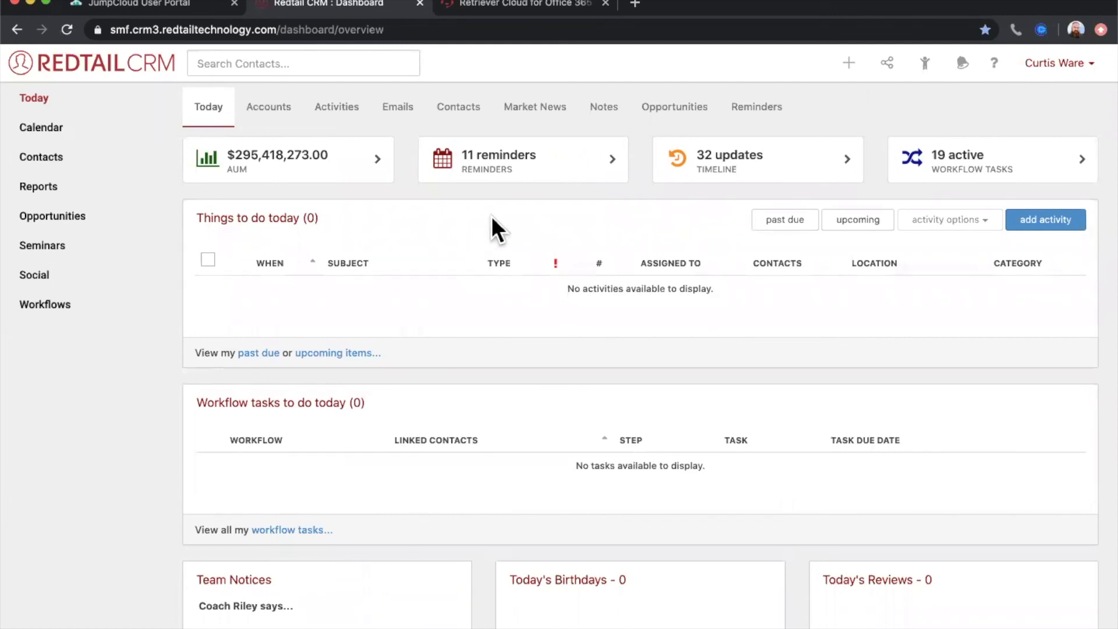
{"action": "left_click", "coordinate": [994, 63]}
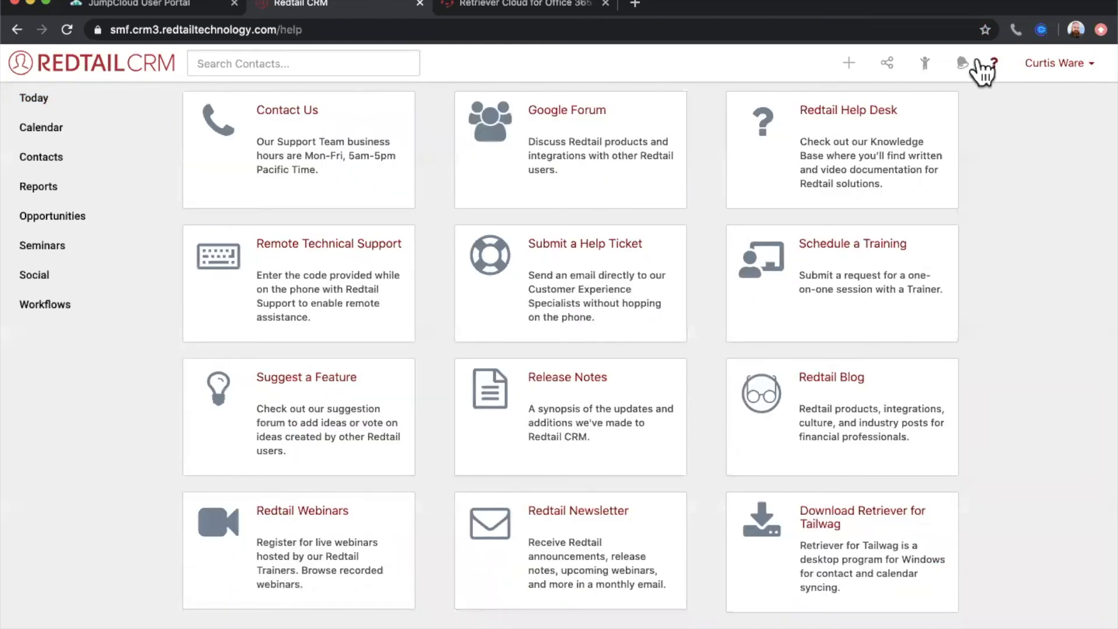
{"action": "left_click", "coordinate": [808, 152]}
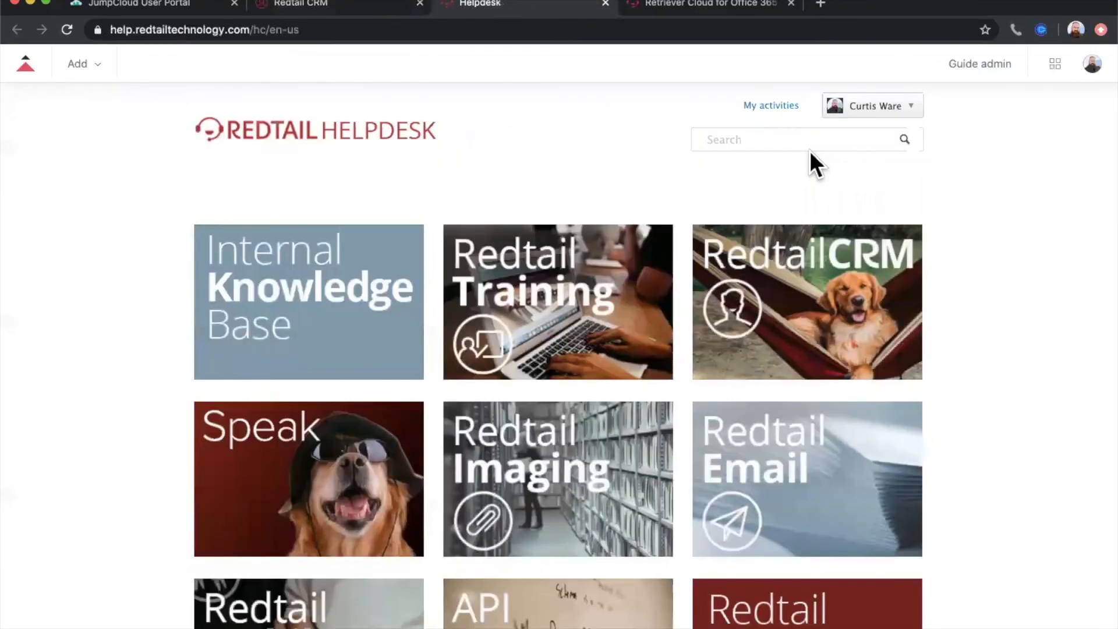
- Search the help desk for "sync your data", and open the Sync Your Data section
{"action": "left_click", "coordinate": [739, 141]}
{"action": "type", "text": "sync your data"}
{"action": "key", "text": "Return"}
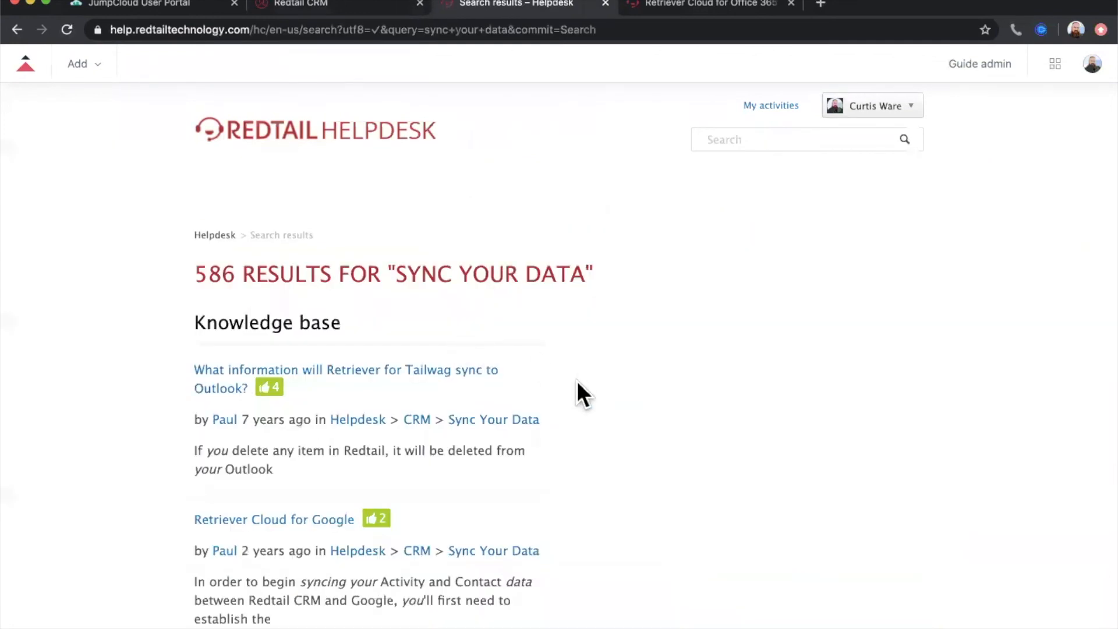
{"action": "scroll", "coordinate": [576, 384], "scroll_direction": "down", "scroll_amount": 3}
{"action": "left_click", "coordinate": [504, 330]}
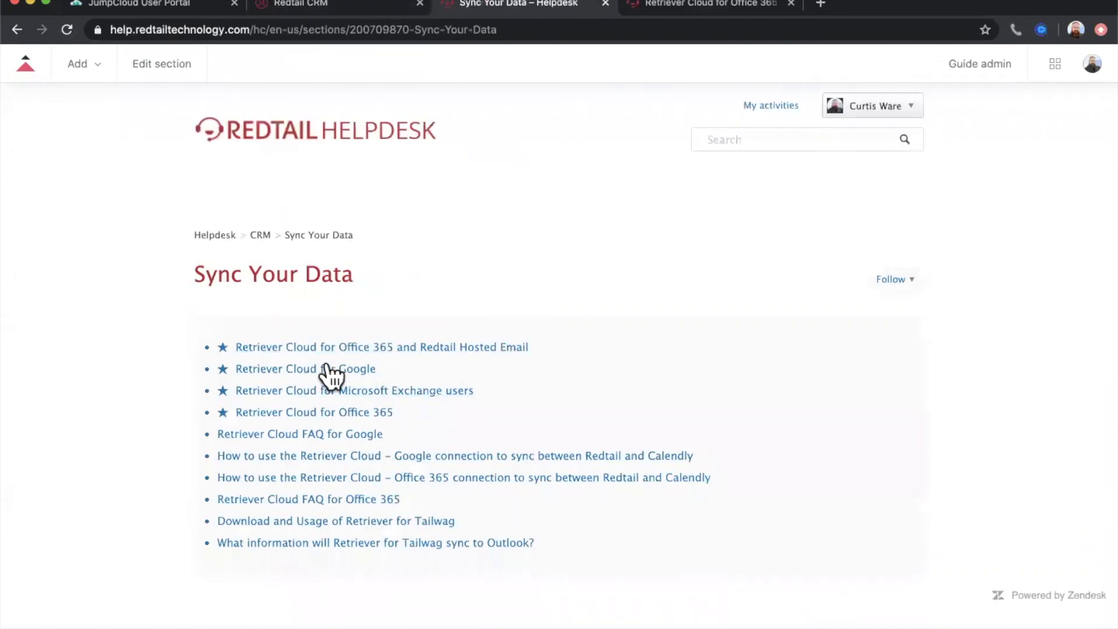